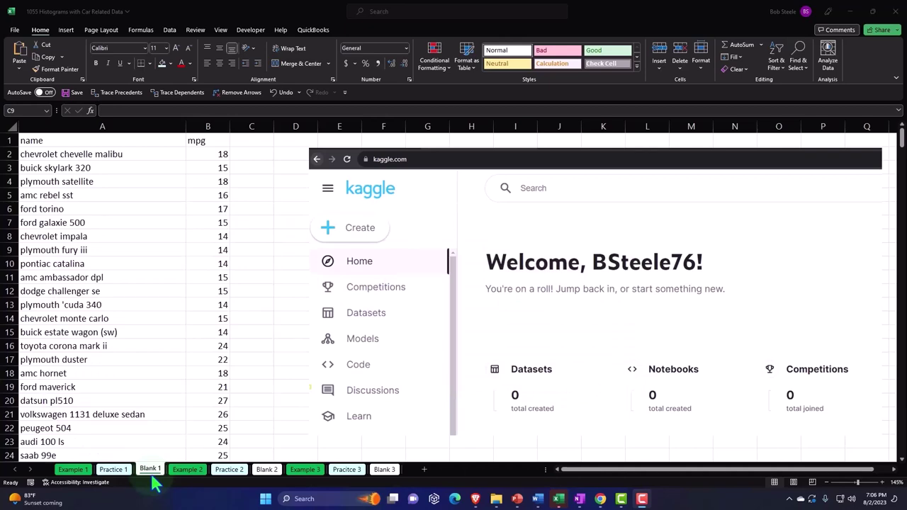
Look over the Example 1 mpg table and histogram, then switch to the Example 2 cylinders sheet
click(77, 470)
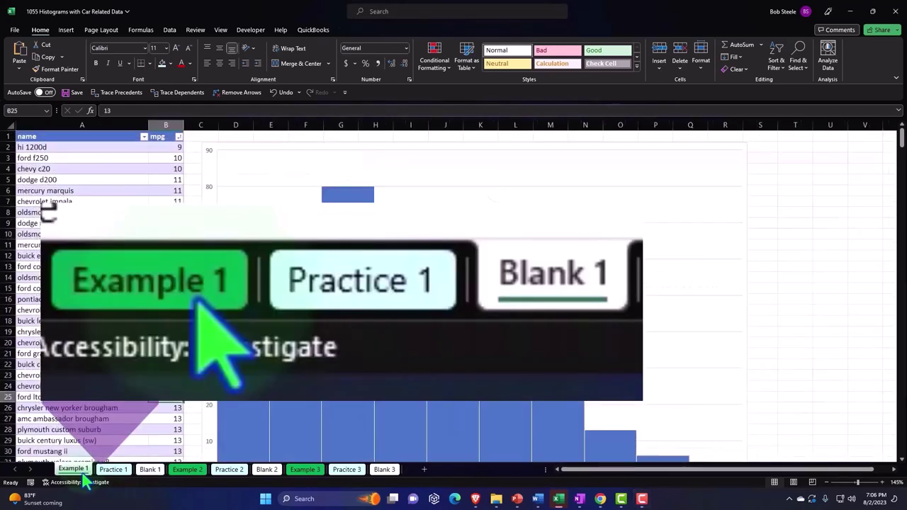
click(104, 320)
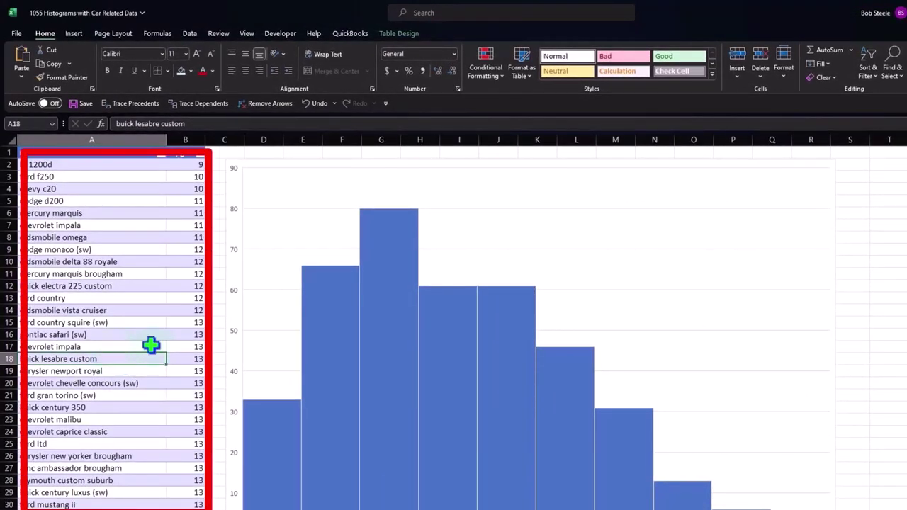
click(228, 260)
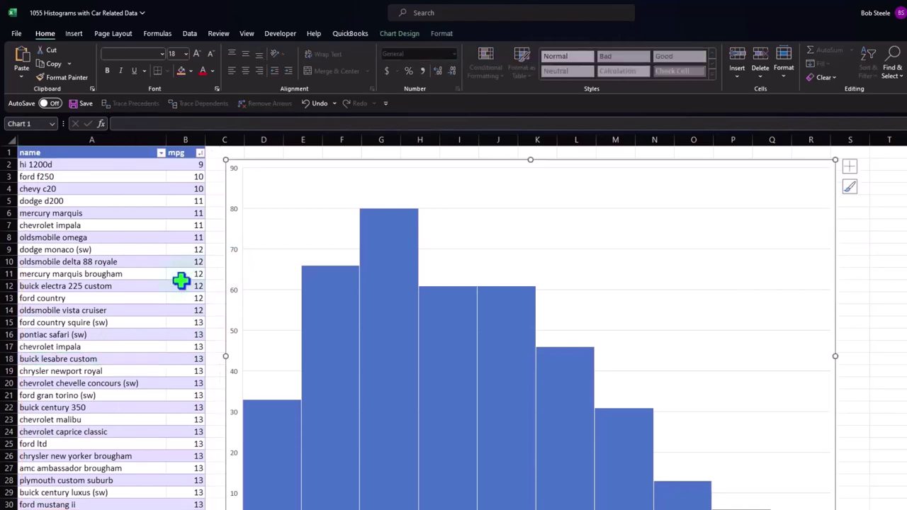
scroll(180, 281, down, 1)
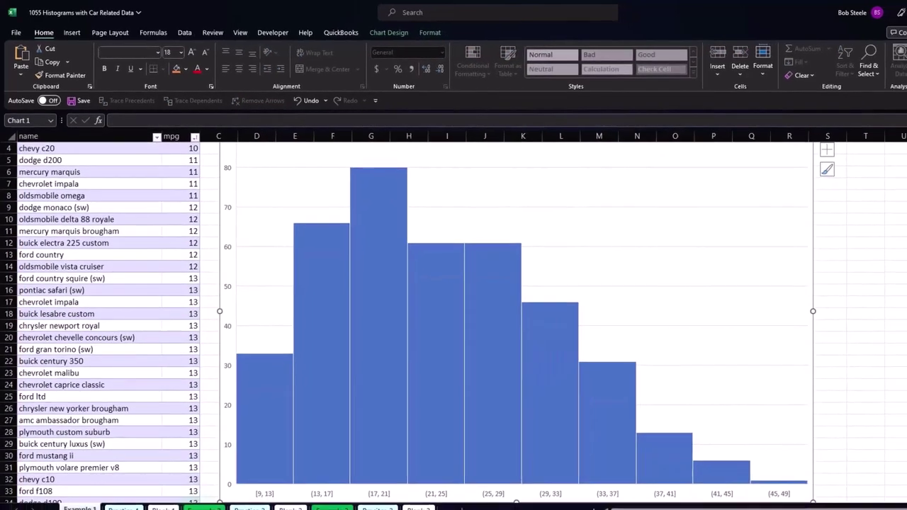
click(194, 490)
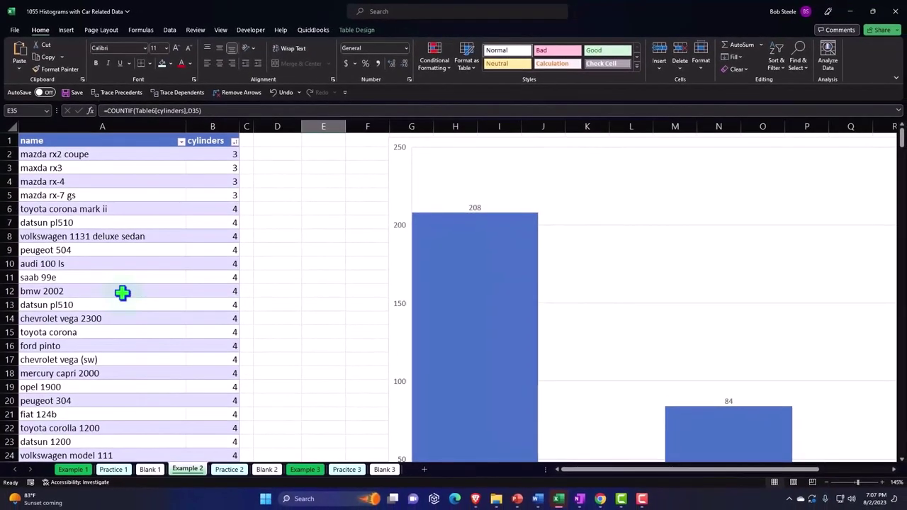
click(122, 293)
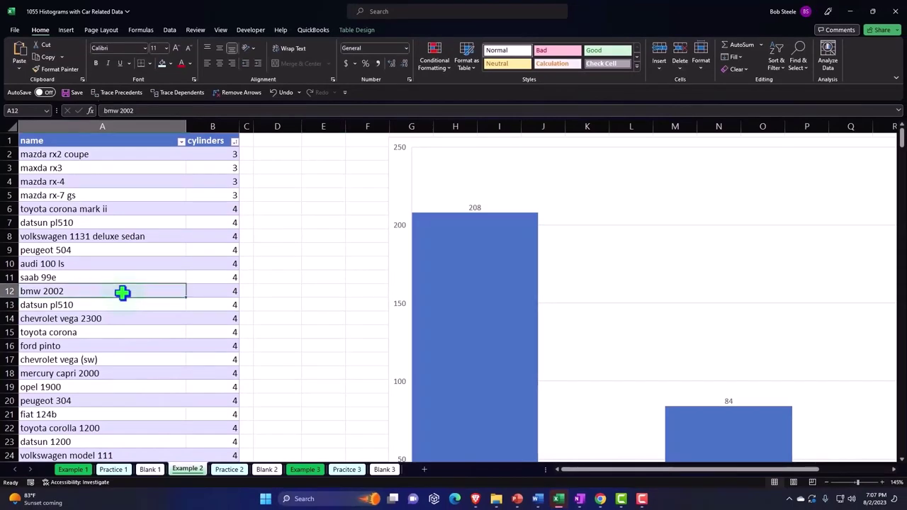
scroll(122, 293, down, 2)
scroll(122, 293, down, 2)
scroll(122, 293, down, 2)
scroll(122, 292, down, 1)
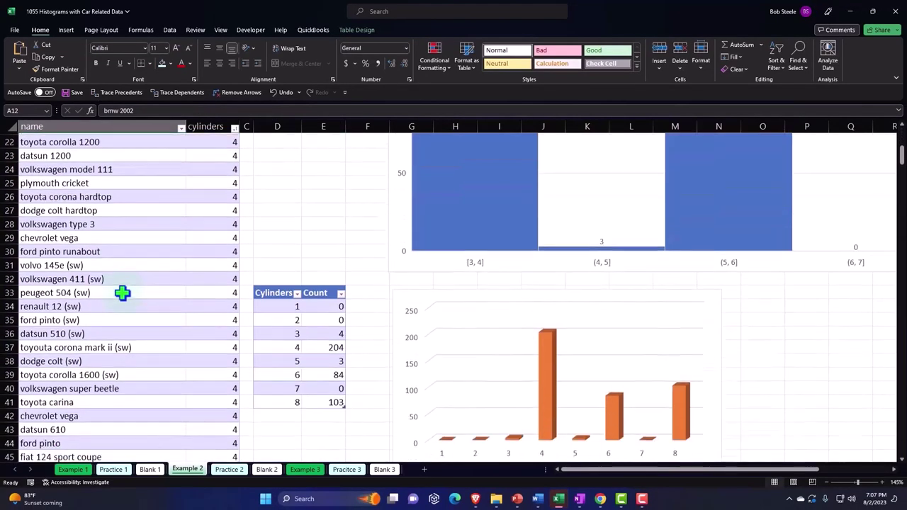
scroll(122, 293, down, 1)
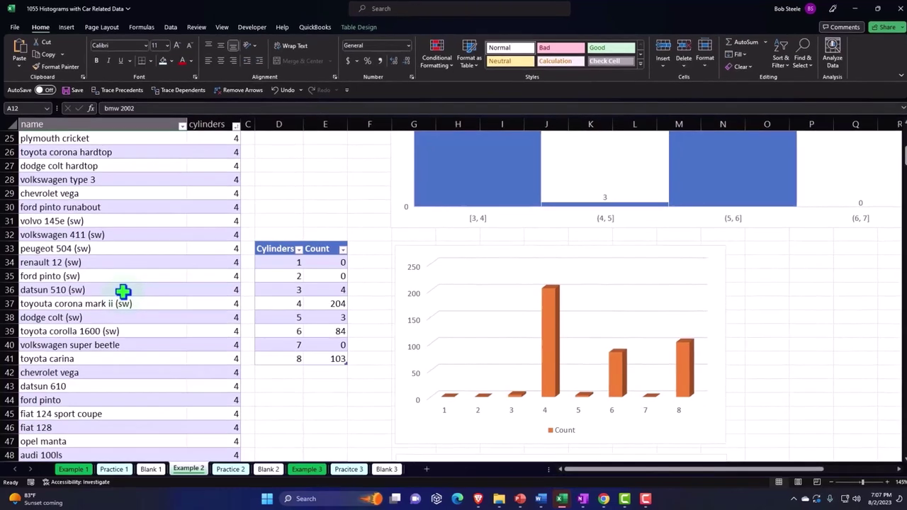
click(266, 248)
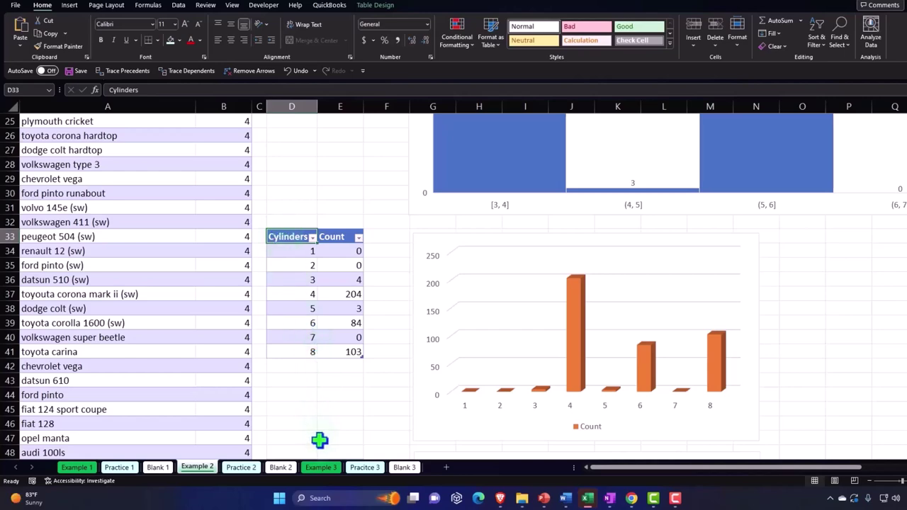
Scroll through the Example 3 horsepower histogram, then return to the Blank 1 sheet
click(320, 468)
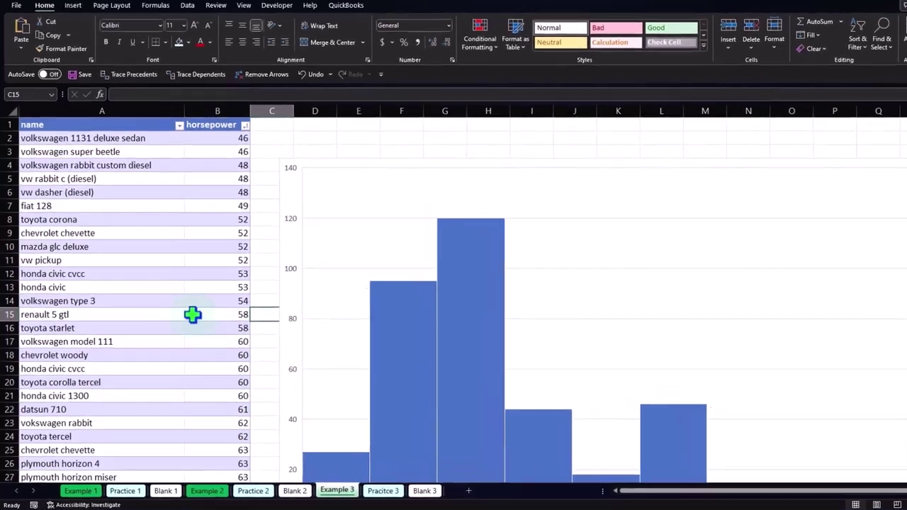
scroll(183, 299, down, 2)
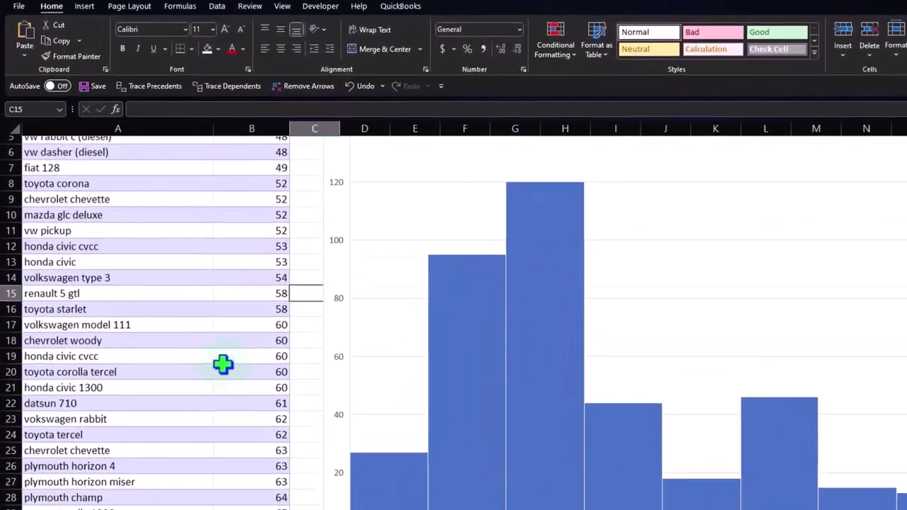
scroll(183, 299, down, 1)
scroll(183, 299, down, 1)
scroll(265, 434, down, 1)
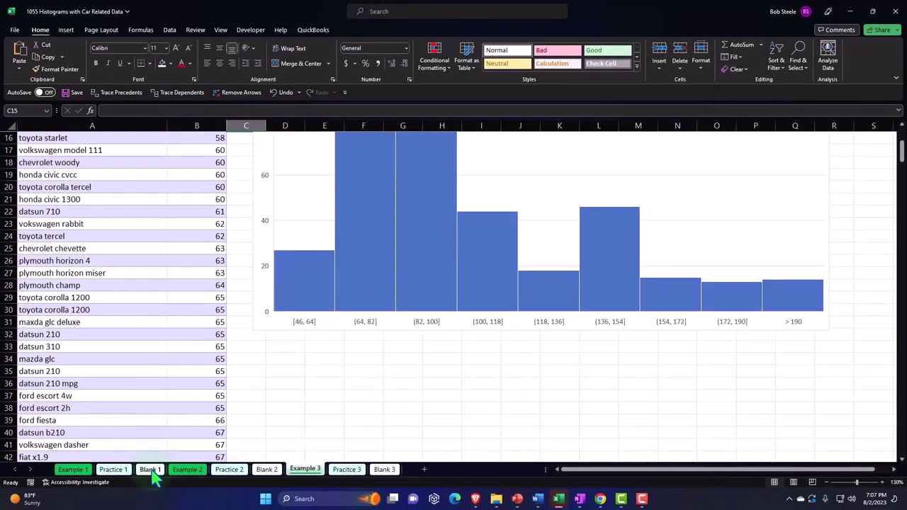
click(150, 471)
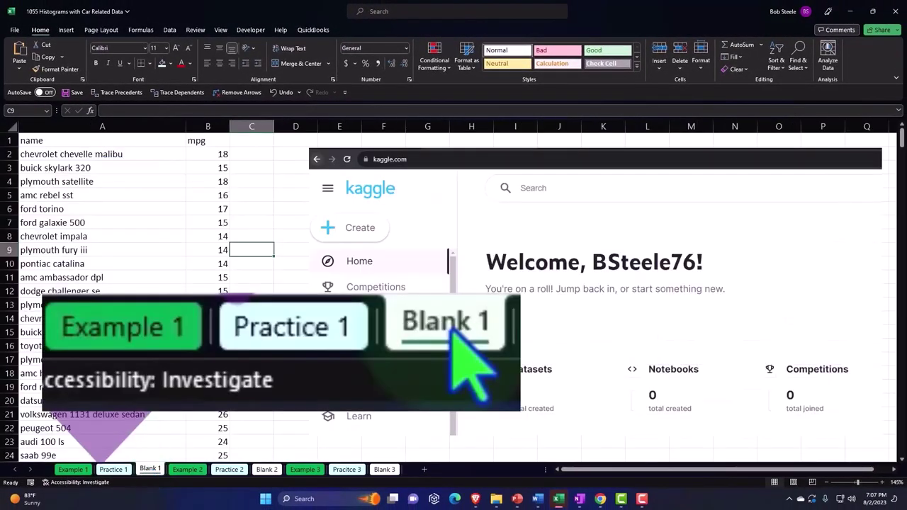
Delete the pasted Kaggle screenshot from Blank 1 and select the entire worksheet
click(102, 232)
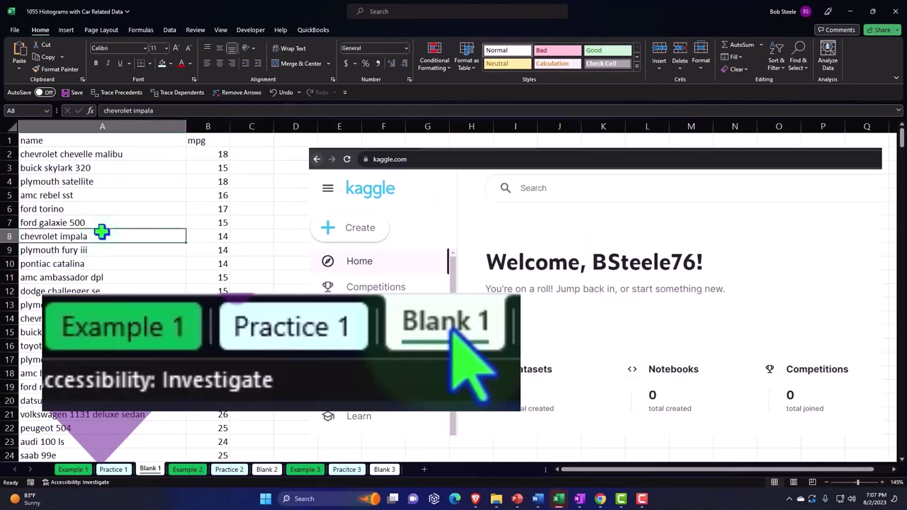
click(211, 141)
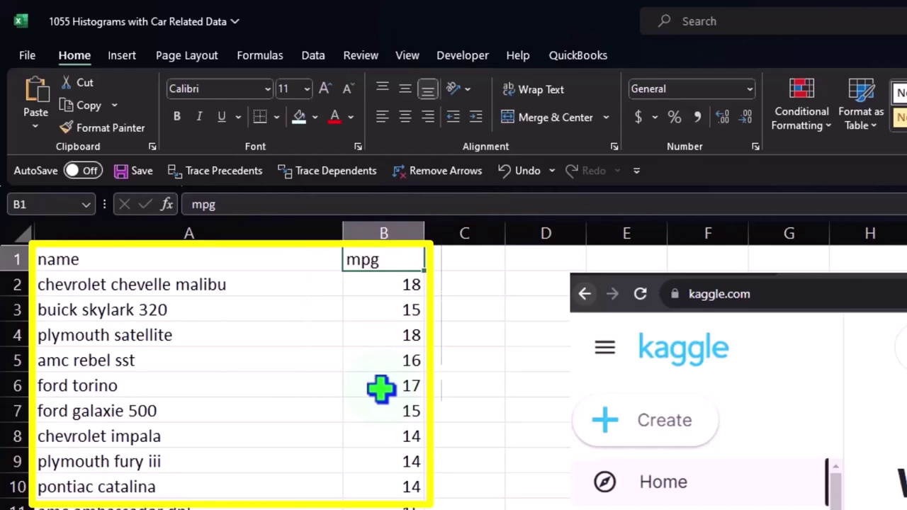
scroll(381, 388, down, 1)
scroll(381, 389, down, 2)
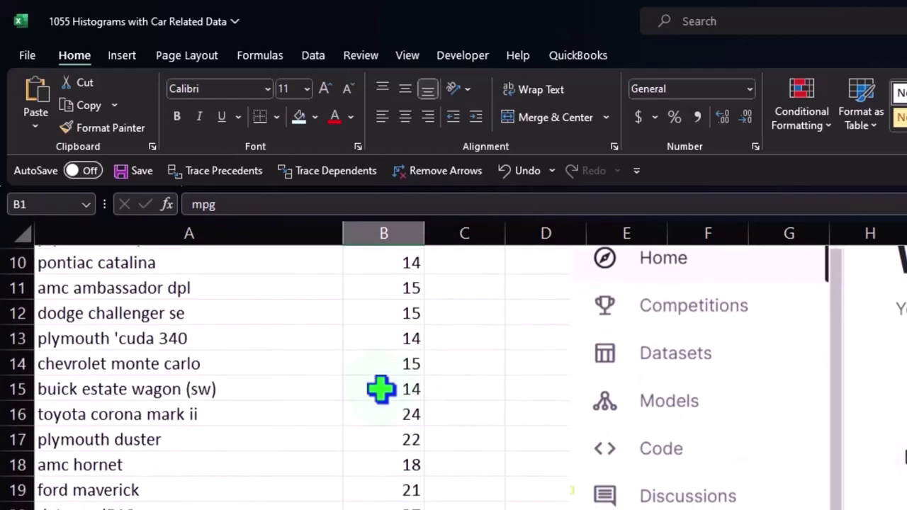
scroll(381, 388, down, 3)
scroll(381, 389, down, 2)
scroll(381, 388, down, 3)
scroll(381, 388, up, 3)
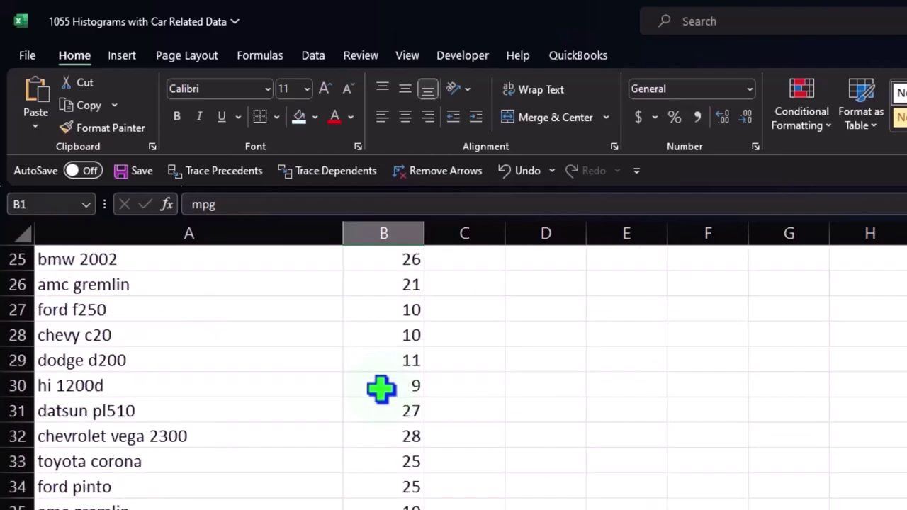
scroll(381, 388, up, 8)
click(663, 356)
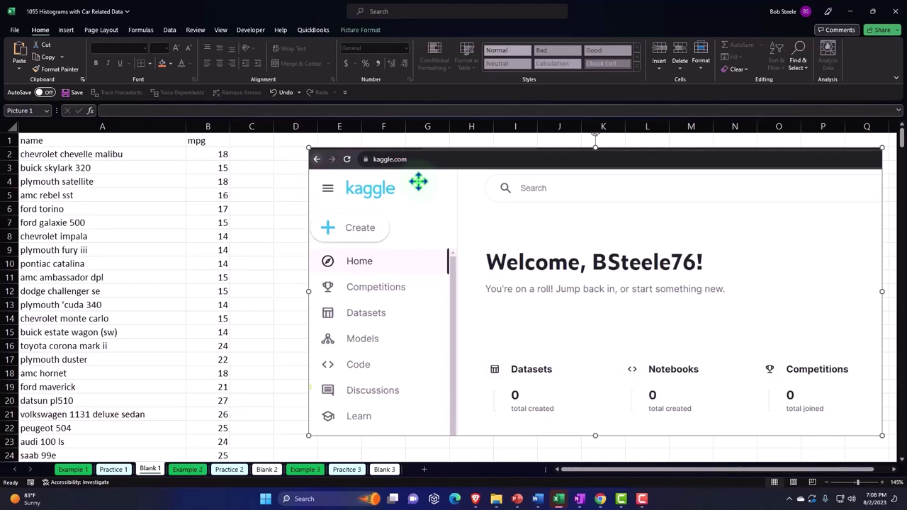
key(Delete)
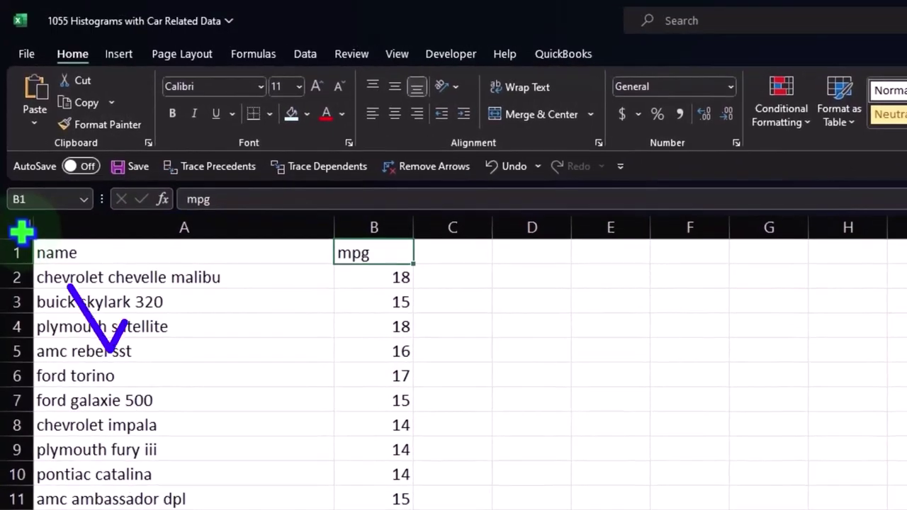
click(22, 221)
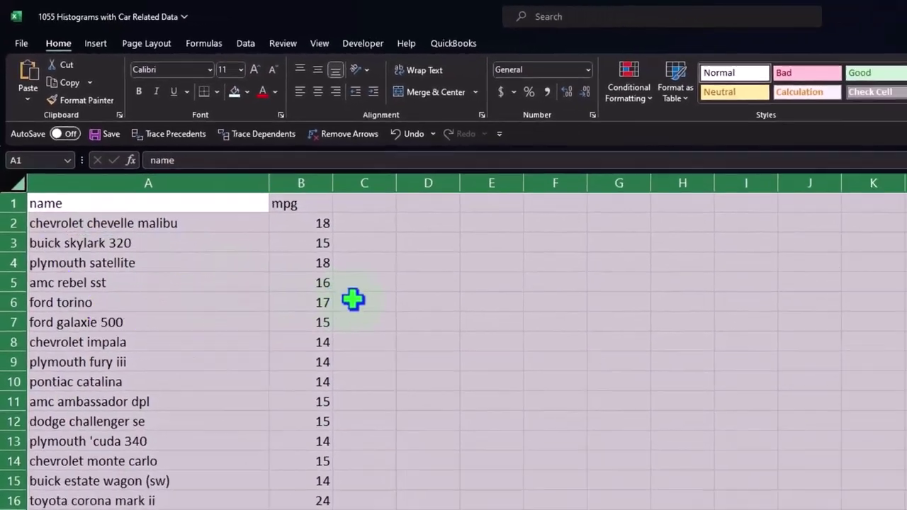
Format the whole sheet as Currency with symbol None, 0 decimal places and red (1,234) negatives
right_click(245, 210)
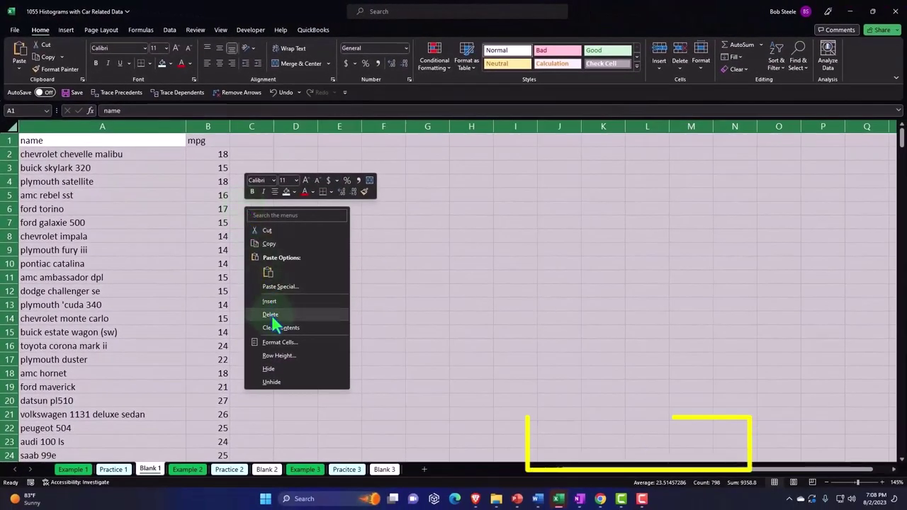
click(282, 344)
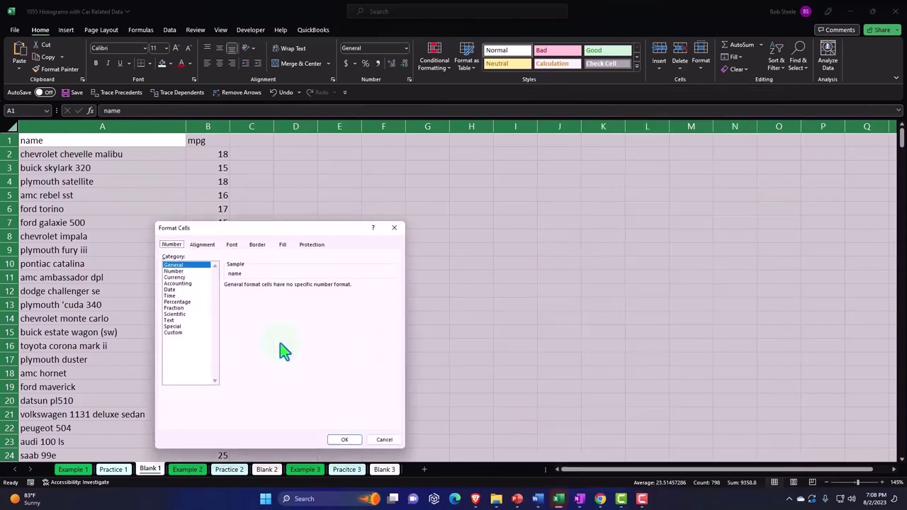
drag(294, 238, 407, 163)
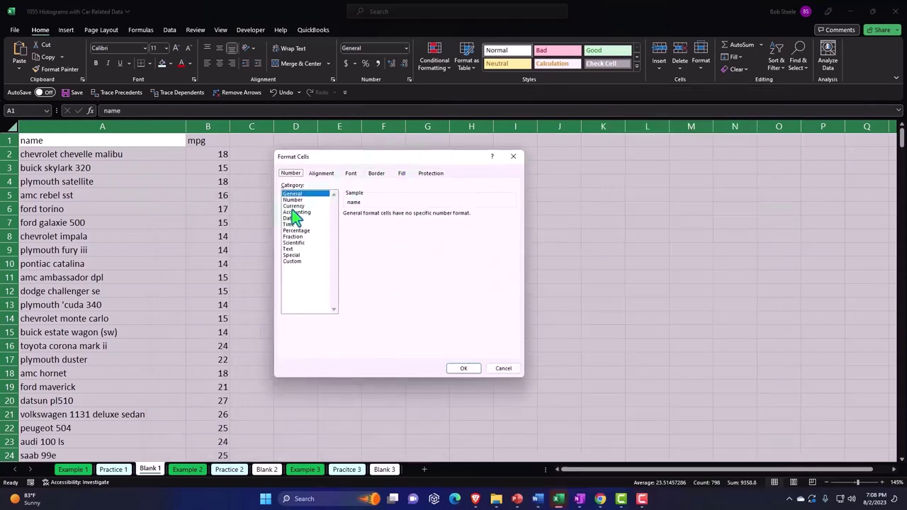
click(292, 206)
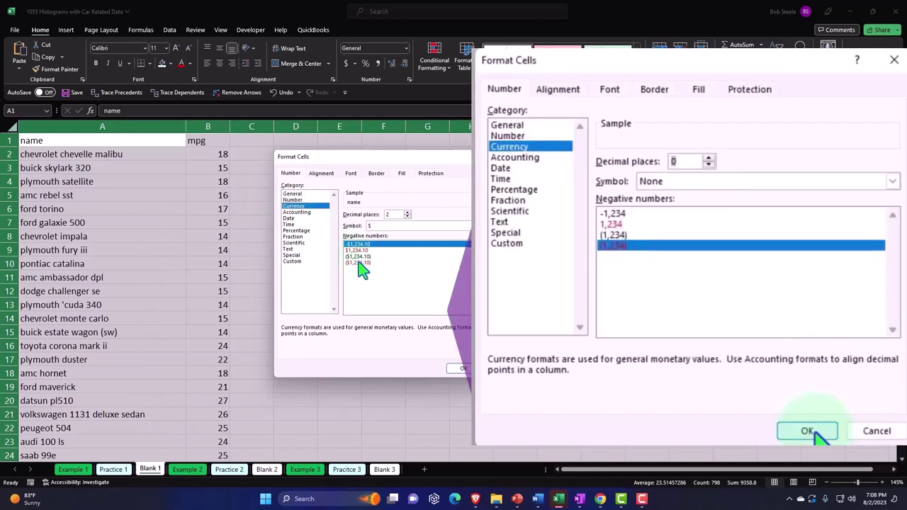
click(359, 262)
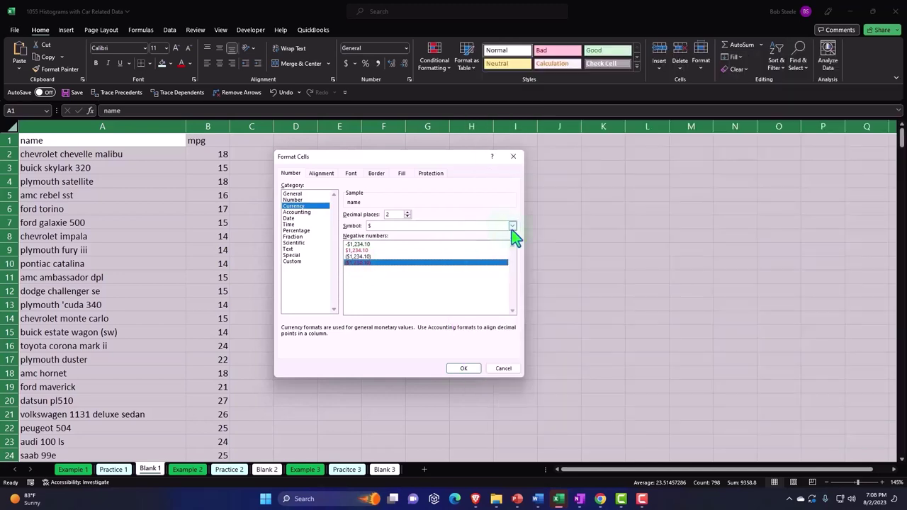
click(513, 227)
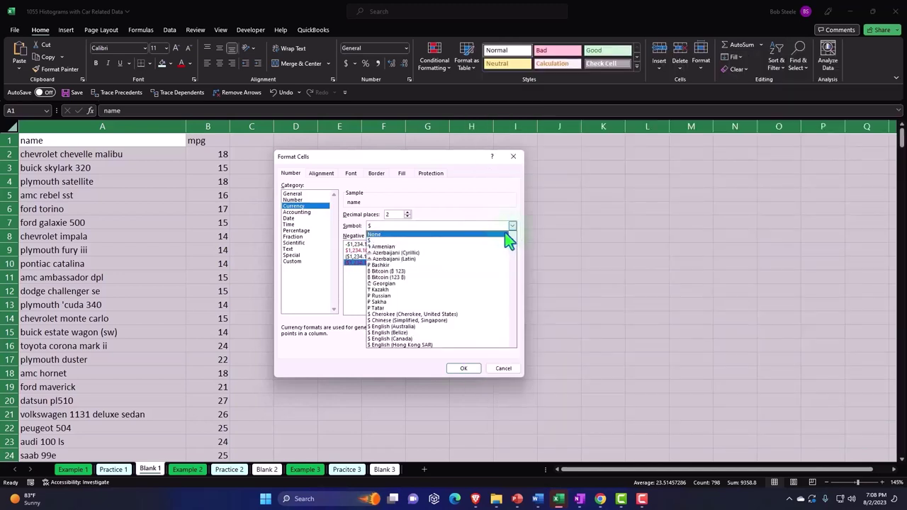
click(499, 234)
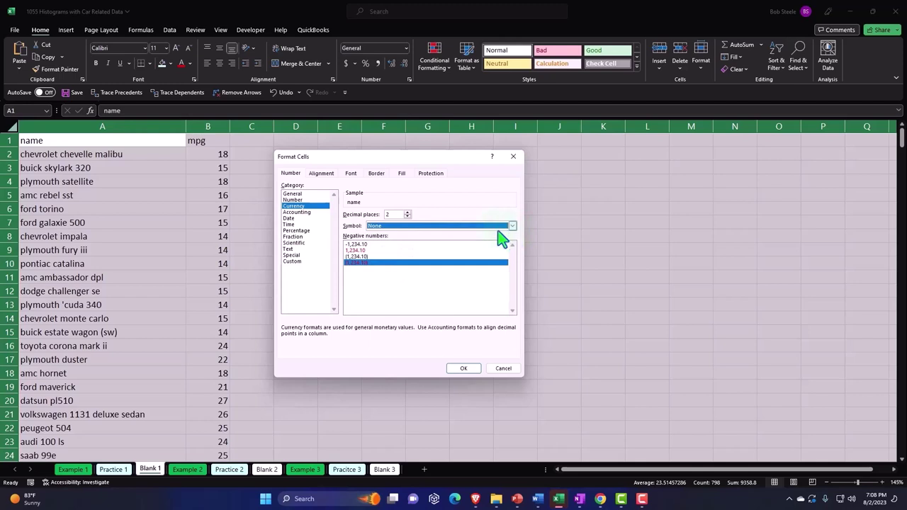
click(407, 217)
click(407, 216)
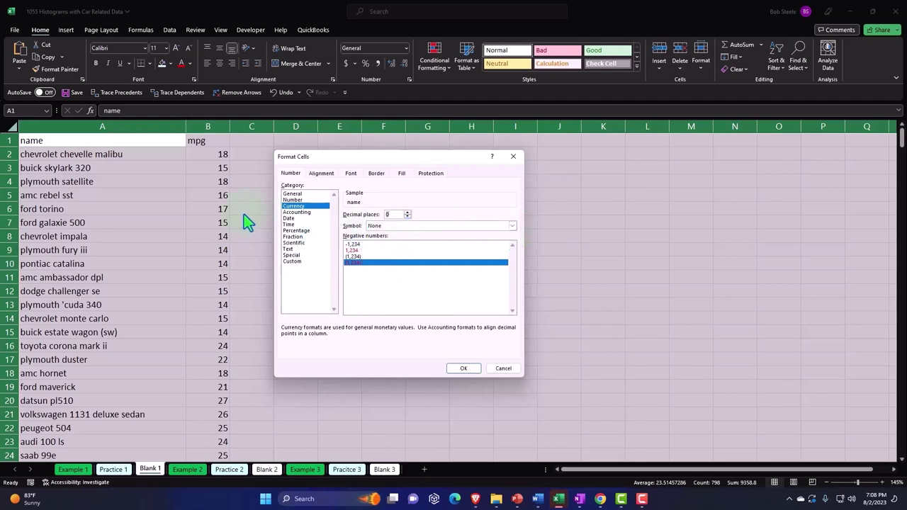
click(459, 369)
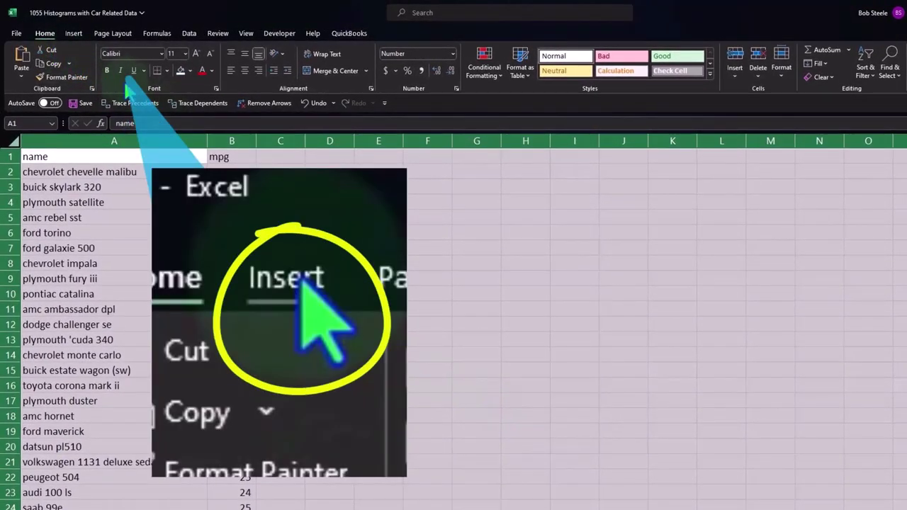
Make all the text on the sheet bold
click(107, 70)
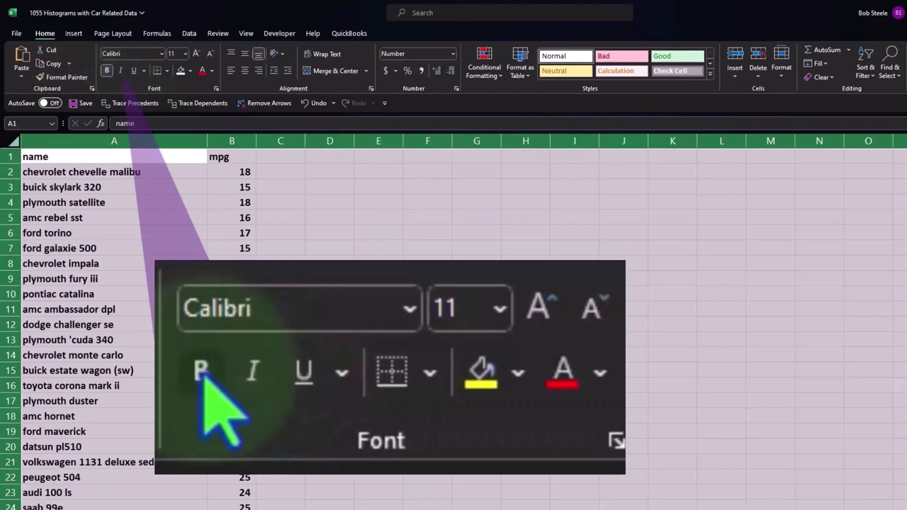
click(329, 309)
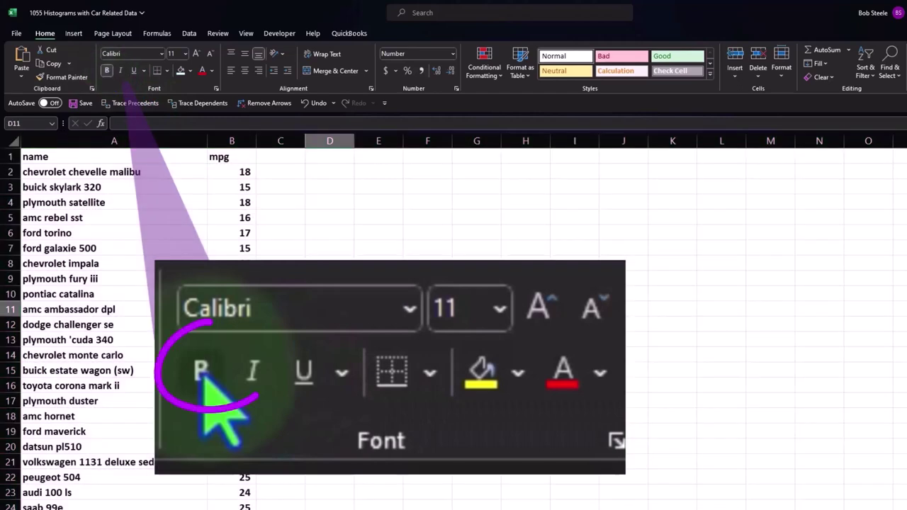
scroll(352, 313, down, 2)
scroll(352, 313, up, 2)
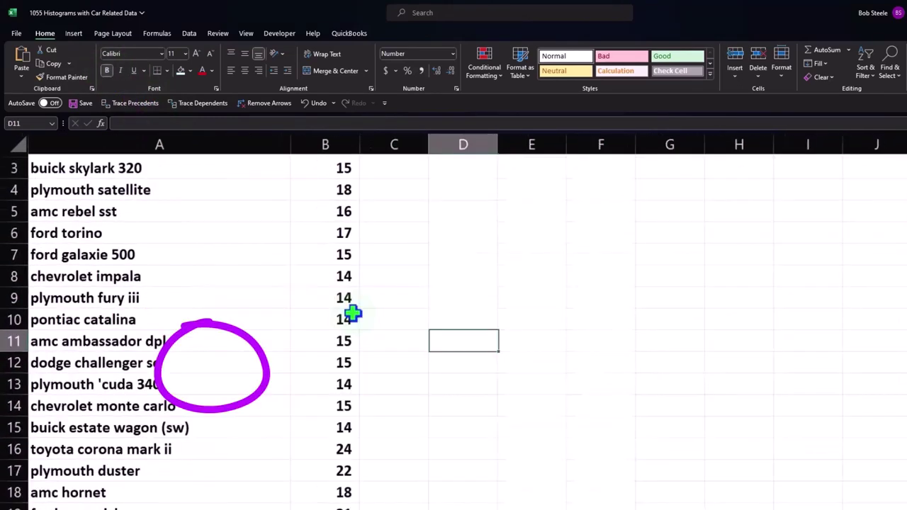
scroll(352, 313, down, 1)
scroll(352, 313, up, 1)
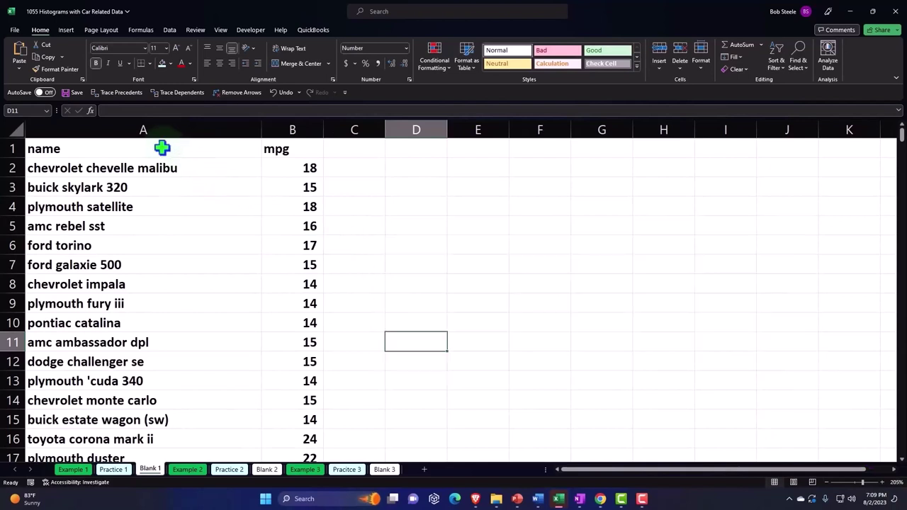
Center the name and mpg headers in A1:B1
drag(162, 147, 264, 148)
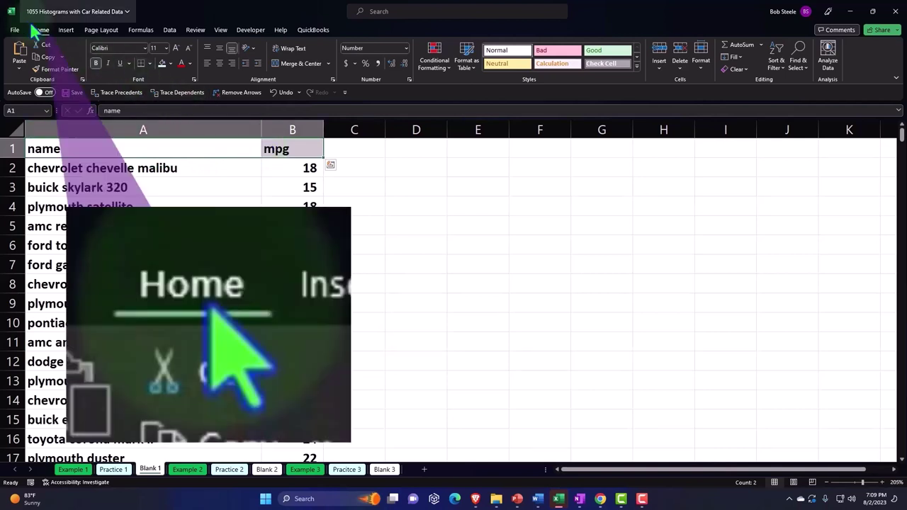
click(219, 63)
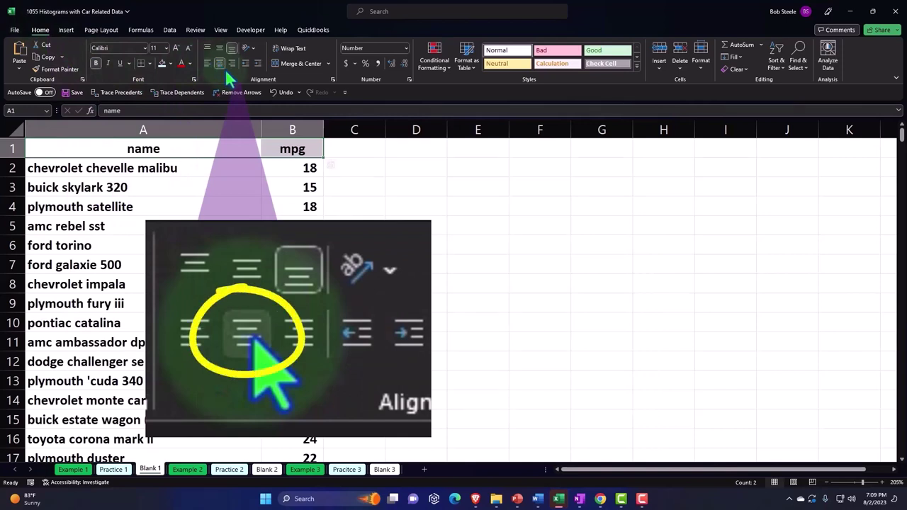
click(294, 226)
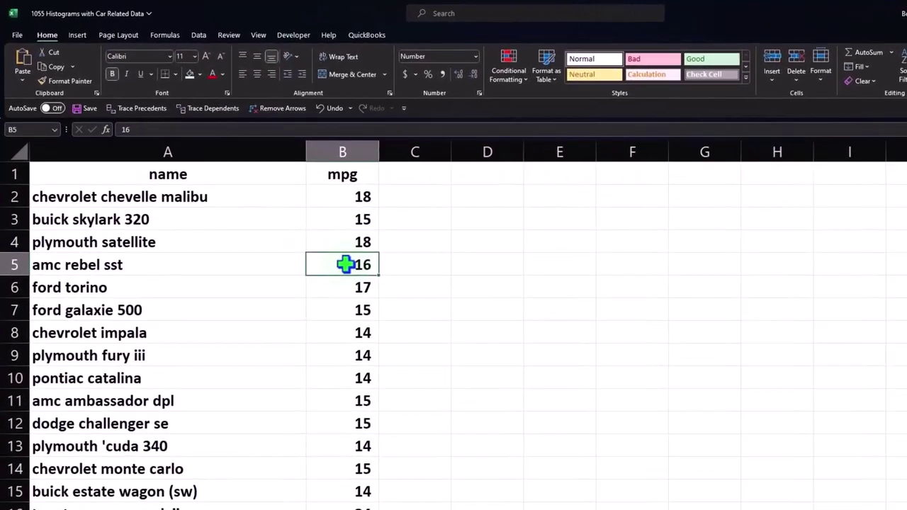
scroll(294, 225, down, 1)
scroll(389, 297, down, 3)
scroll(389, 297, down, 3)
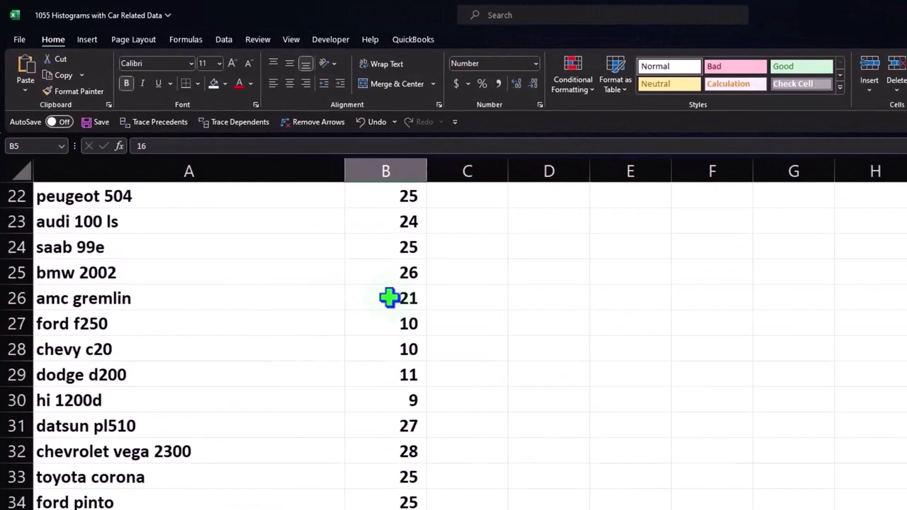
scroll(389, 297, down, 3)
scroll(389, 297, down, 3)
scroll(389, 297, down, 6)
scroll(389, 297, down, 4)
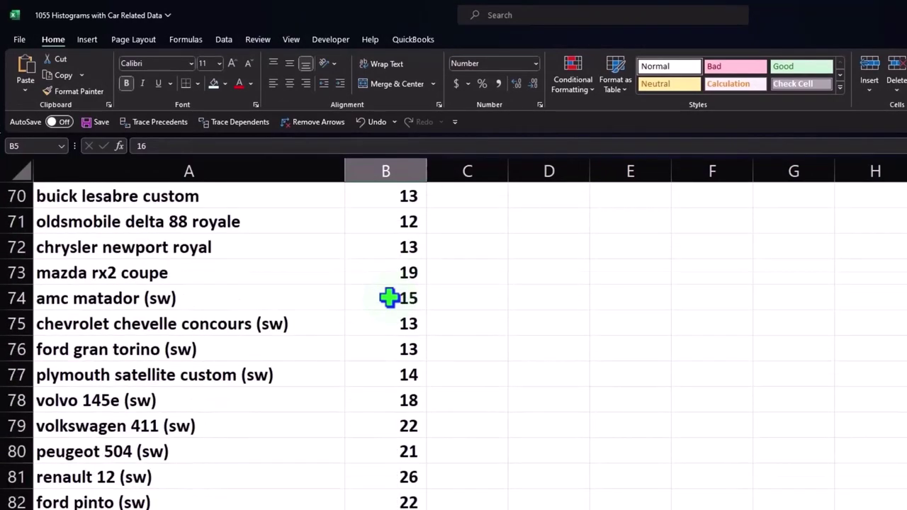
scroll(390, 380, down, 2)
scroll(390, 381, down, 4)
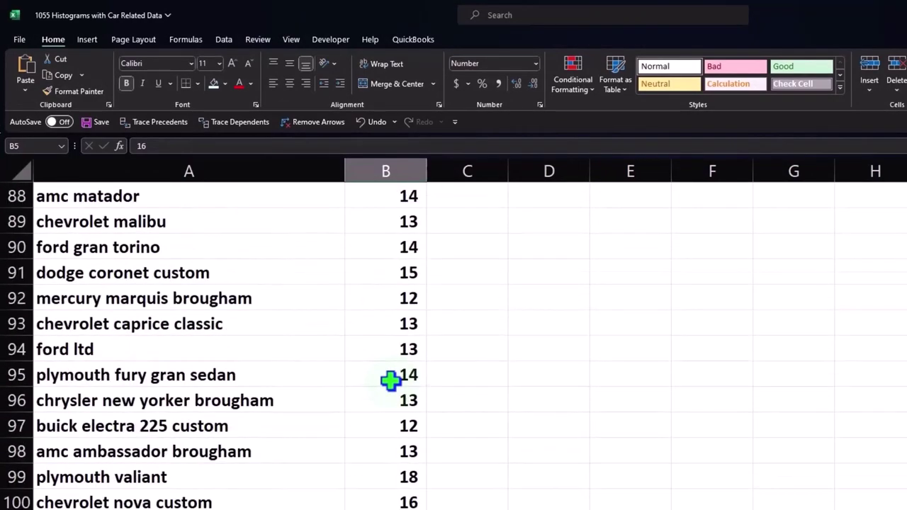
scroll(389, 380, down, 7)
scroll(390, 381, down, 6)
scroll(389, 381, down, 4)
scroll(390, 380, down, 7)
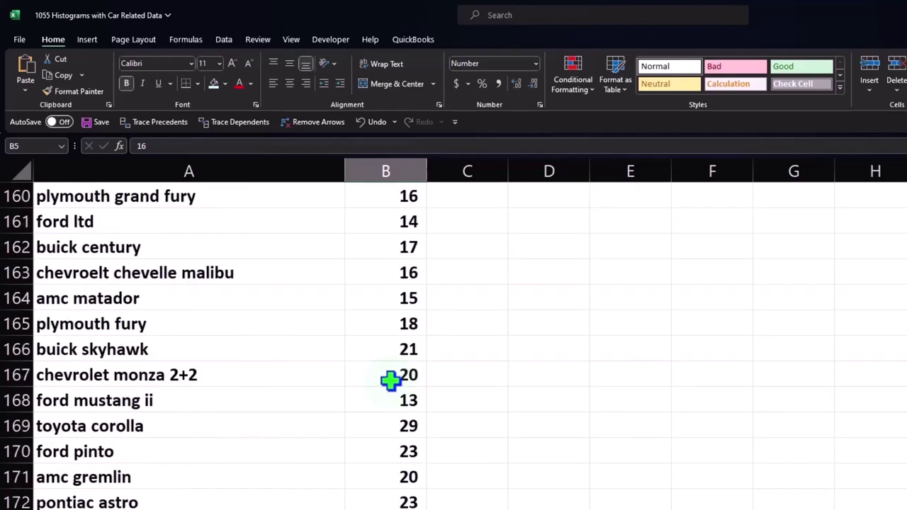
scroll(389, 380, down, 5)
scroll(390, 381, down, 4)
scroll(390, 380, down, 10)
scroll(390, 381, down, 5)
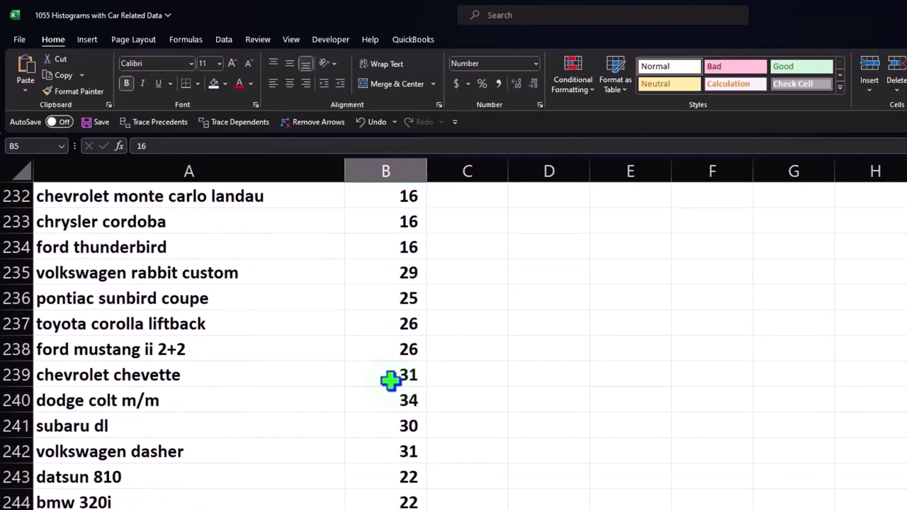
scroll(390, 380, down, 12)
scroll(389, 381, down, 11)
scroll(390, 380, down, 7)
scroll(389, 380, down, 13)
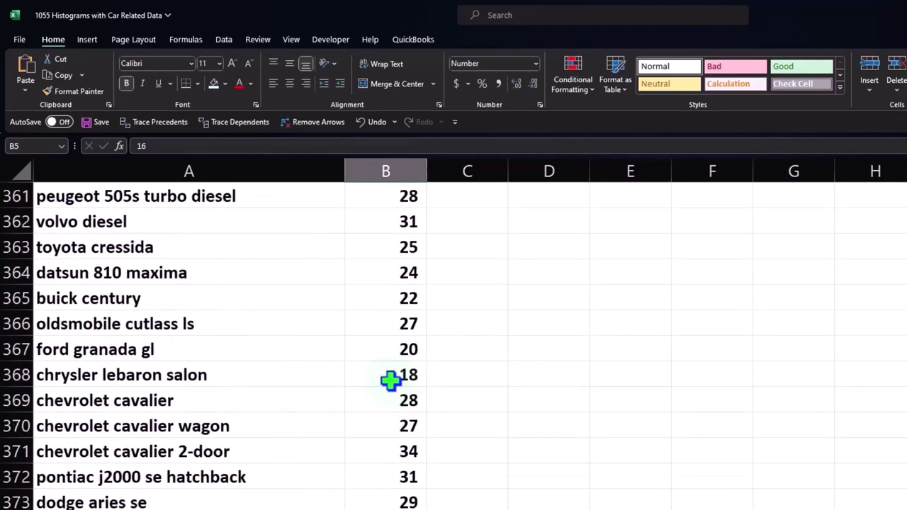
scroll(390, 380, down, 12)
scroll(390, 381, down, 1)
scroll(390, 381, up, 3)
scroll(390, 379, up, 7)
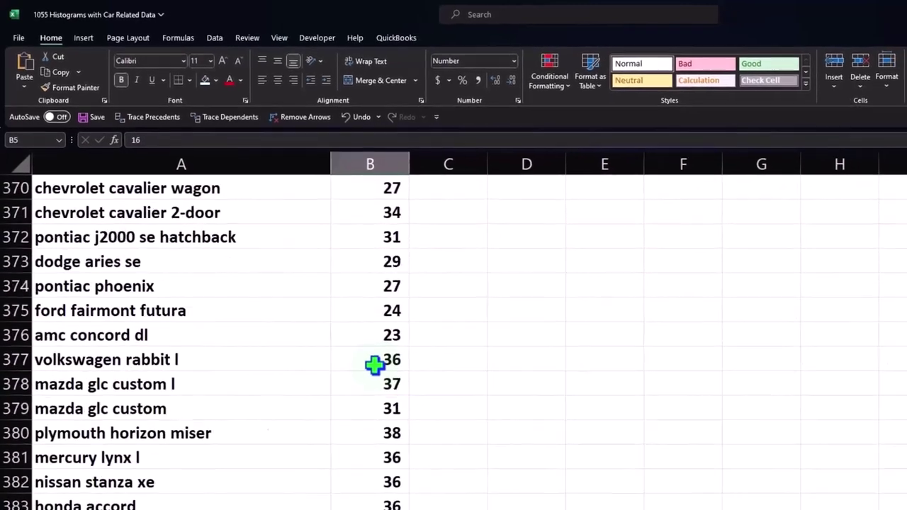
scroll(375, 364, up, 5)
scroll(690, 164, up, 20)
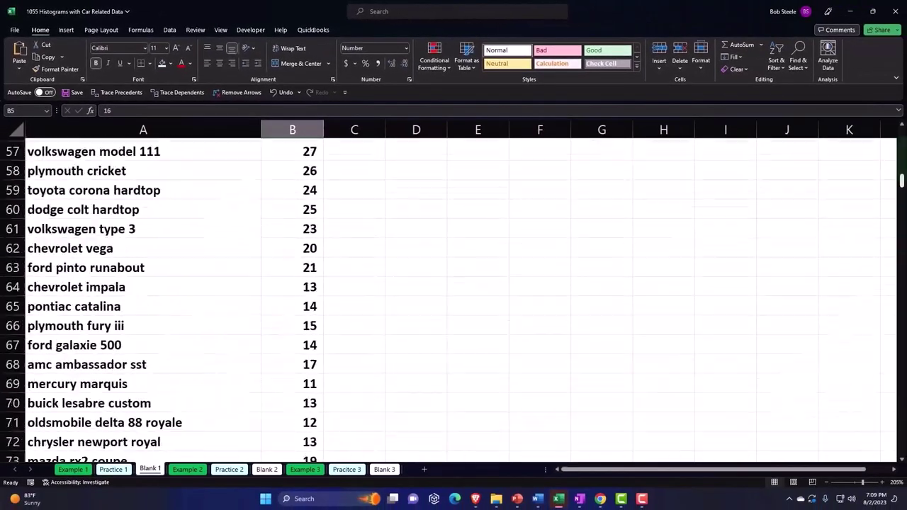
scroll(690, 164, up, 19)
click(177, 226)
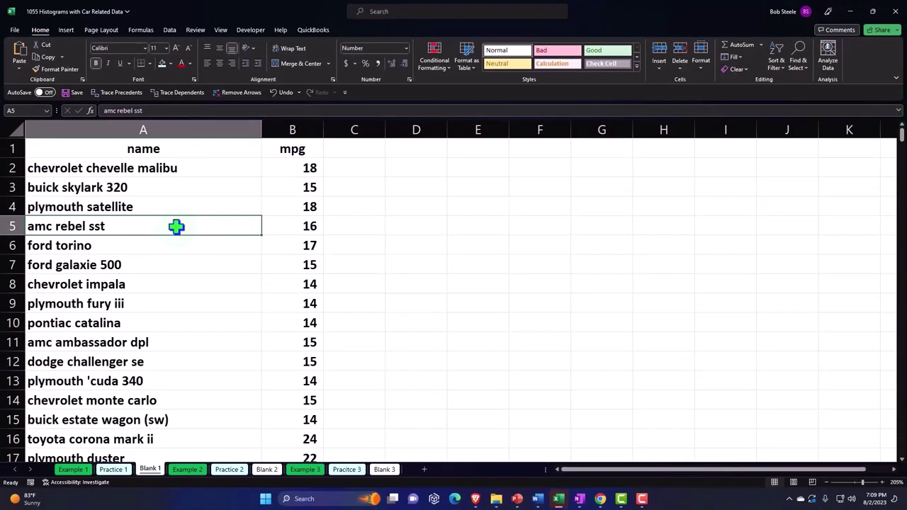
Convert the name and mpg data into a table with headers, creating Table11
click(65, 29)
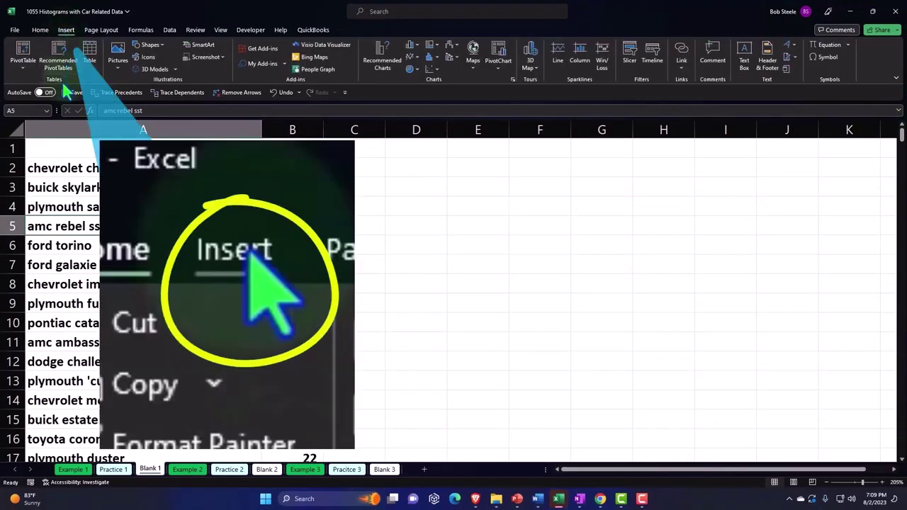
click(90, 63)
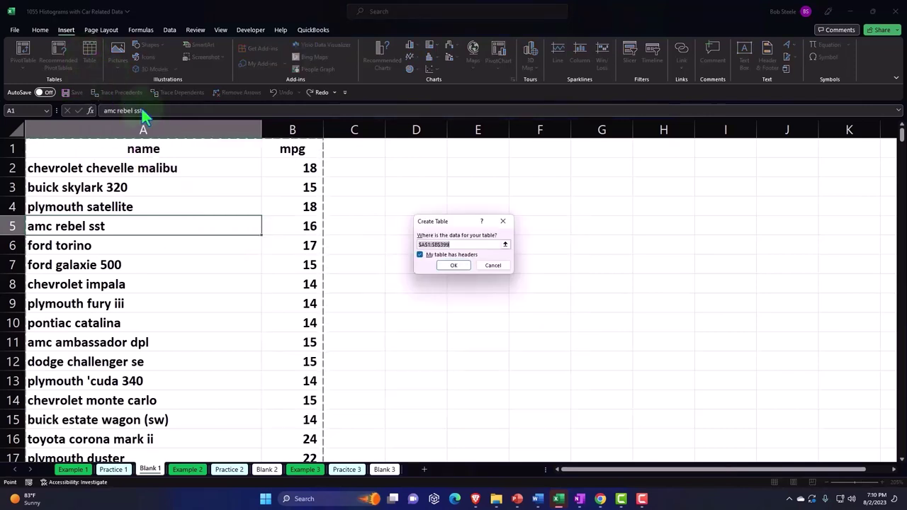
click(455, 267)
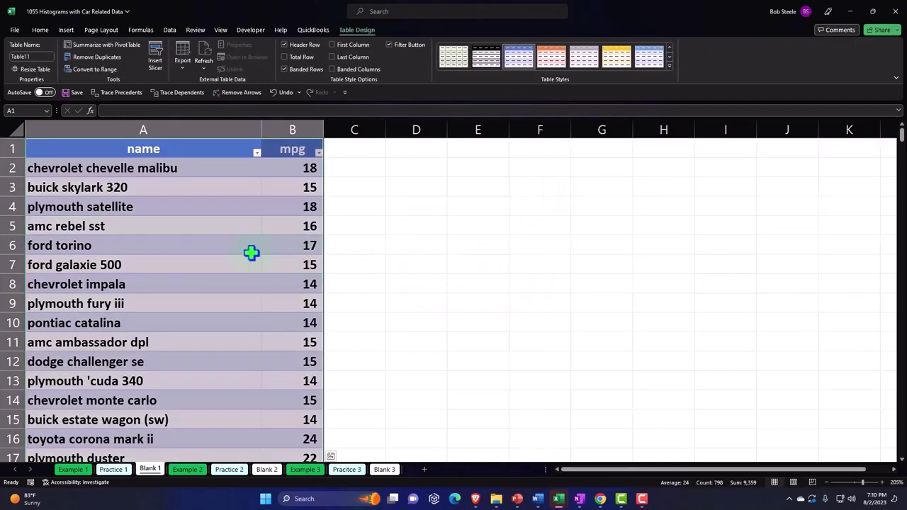
click(251, 253)
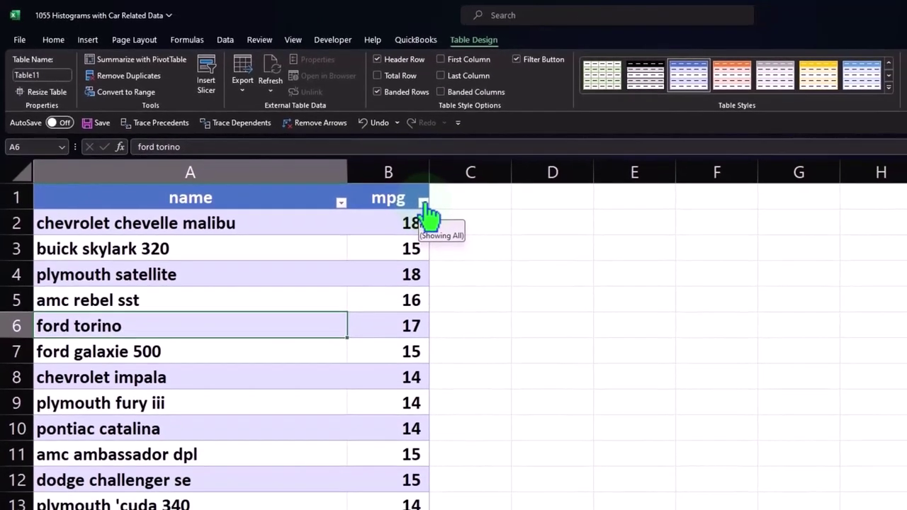
Sort the table by mpg smallest to largest and scroll through the results
click(423, 203)
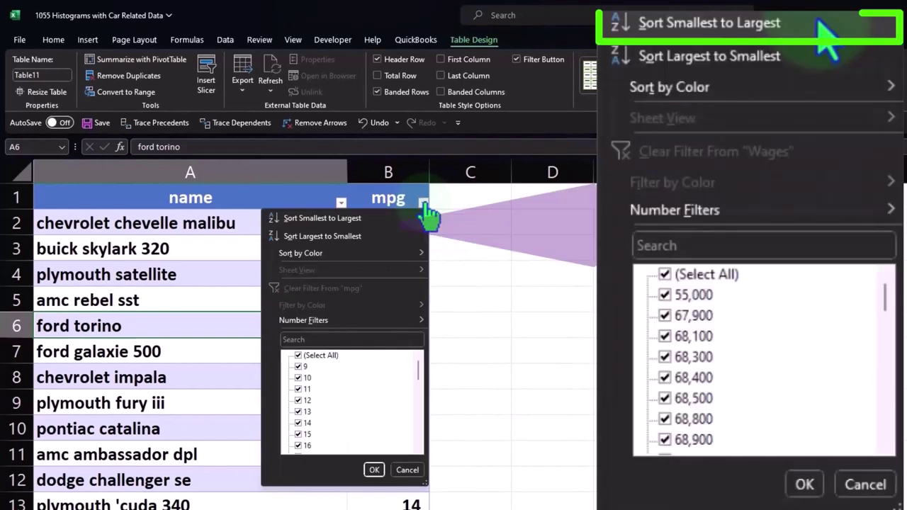
click(375, 217)
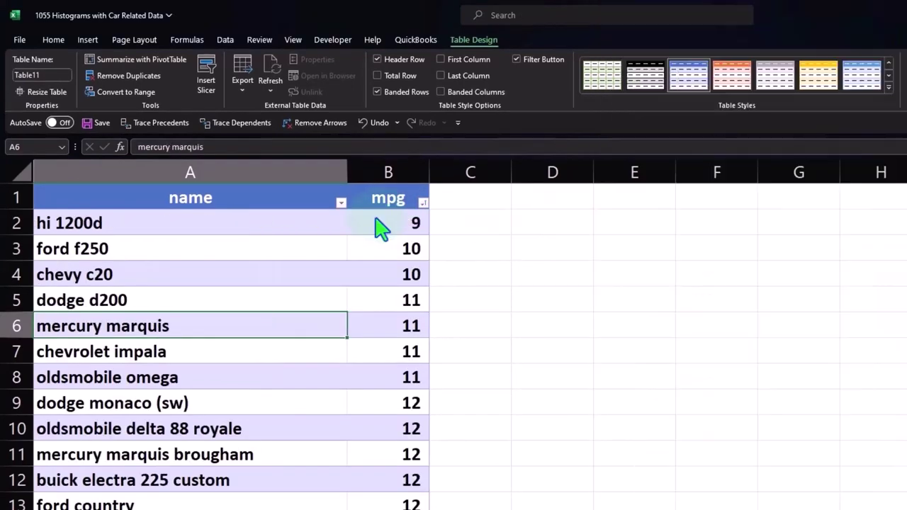
scroll(388, 320, down, 1)
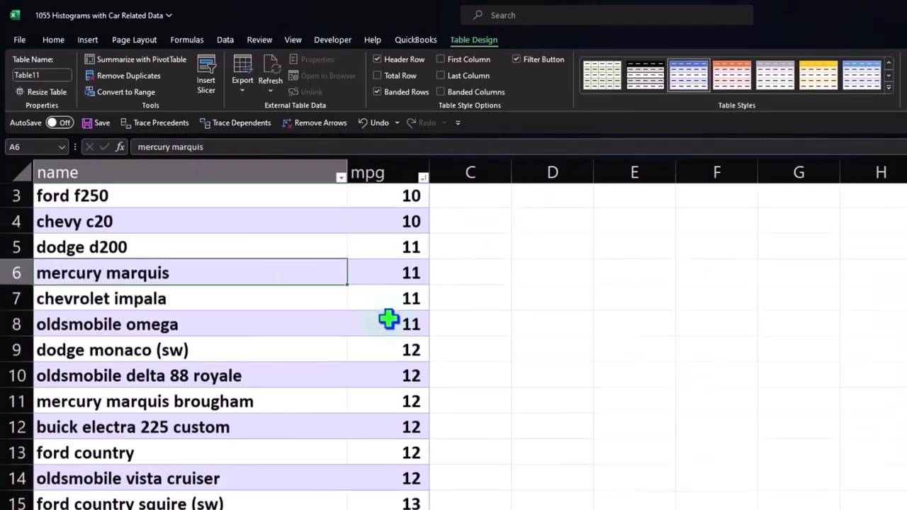
scroll(388, 319, down, 2)
scroll(388, 320, down, 3)
scroll(388, 319, down, 8)
scroll(388, 319, down, 5)
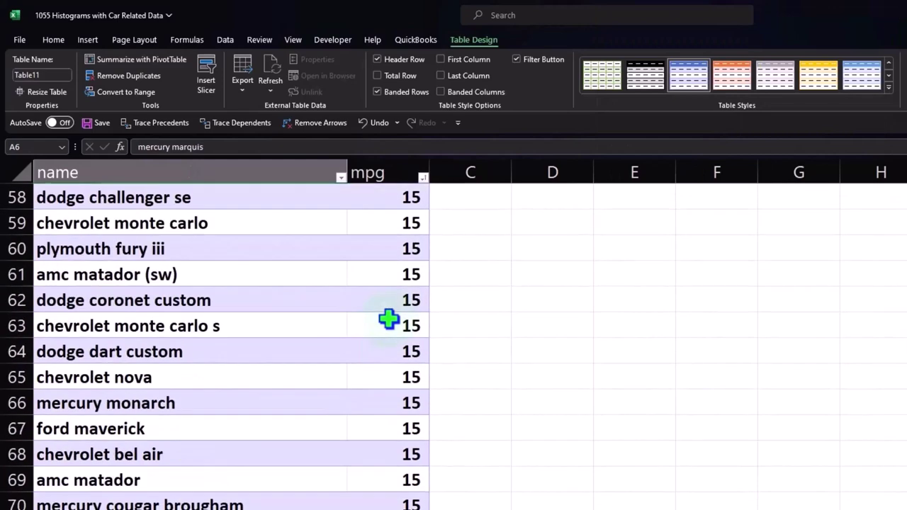
scroll(388, 320, down, 6)
scroll(388, 319, down, 8)
scroll(388, 319, down, 5)
scroll(389, 319, down, 11)
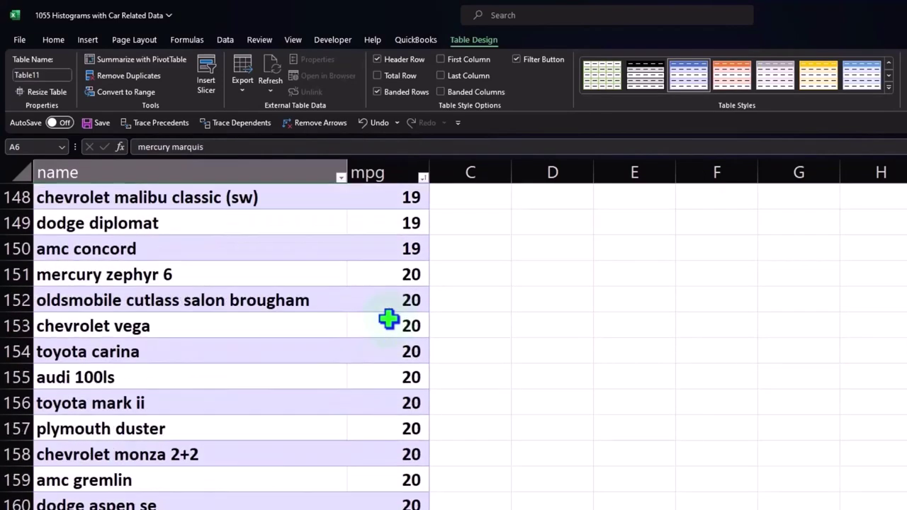
scroll(388, 320, up, 7)
scroll(388, 320, up, 11)
scroll(390, 320, up, 10)
scroll(390, 320, up, 13)
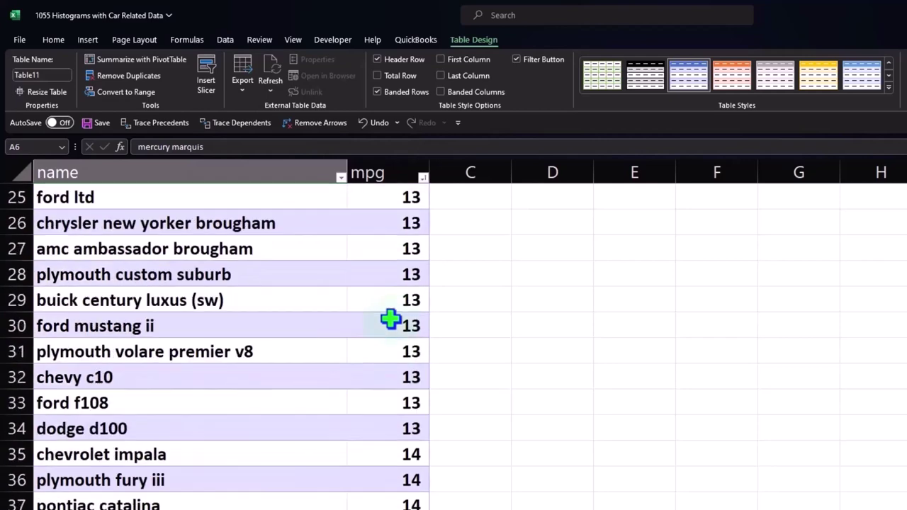
scroll(390, 320, up, 8)
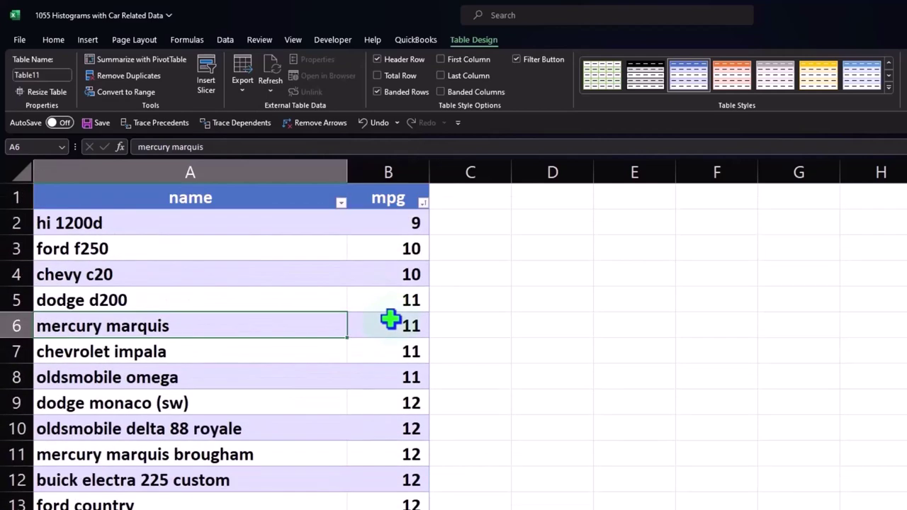
Re-sort the table by mpg largest to smallest, putting mazda glc 47 on top
click(423, 203)
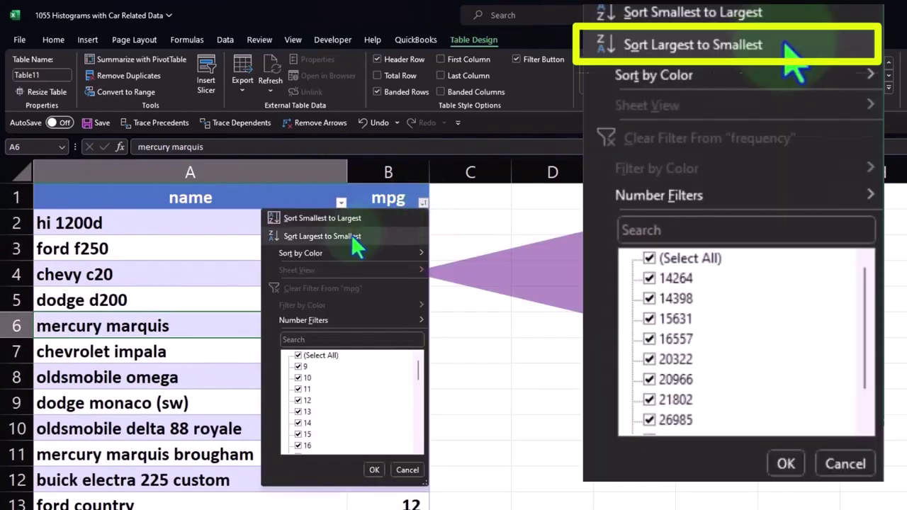
click(356, 238)
click(357, 230)
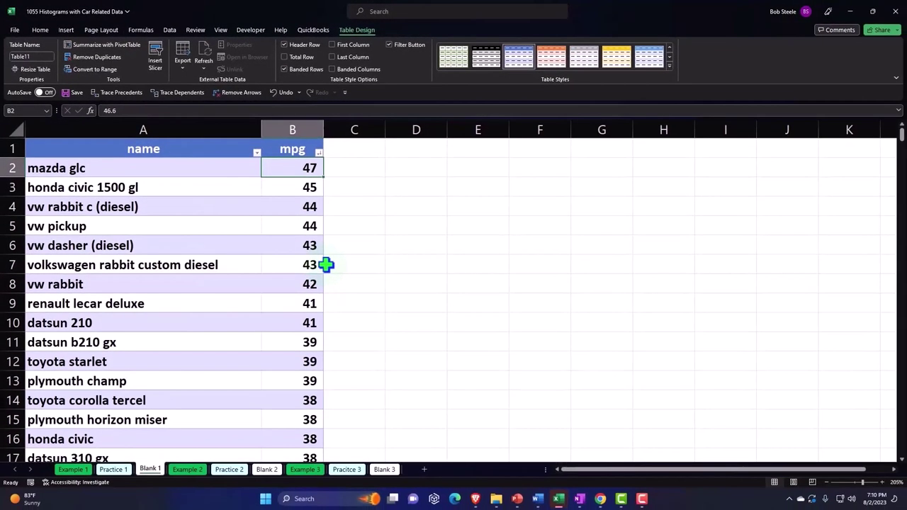
Narrow column C into a thin spacer between the table and column D
key(Right)
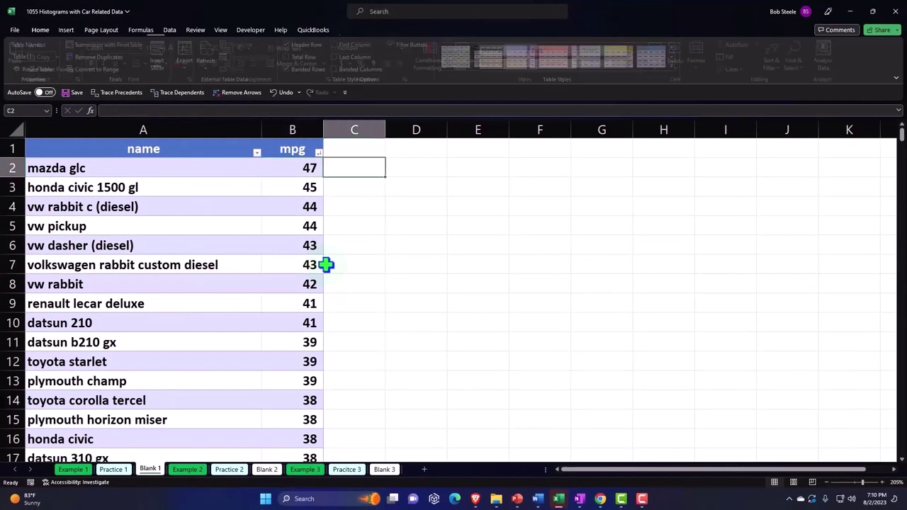
key(Right)
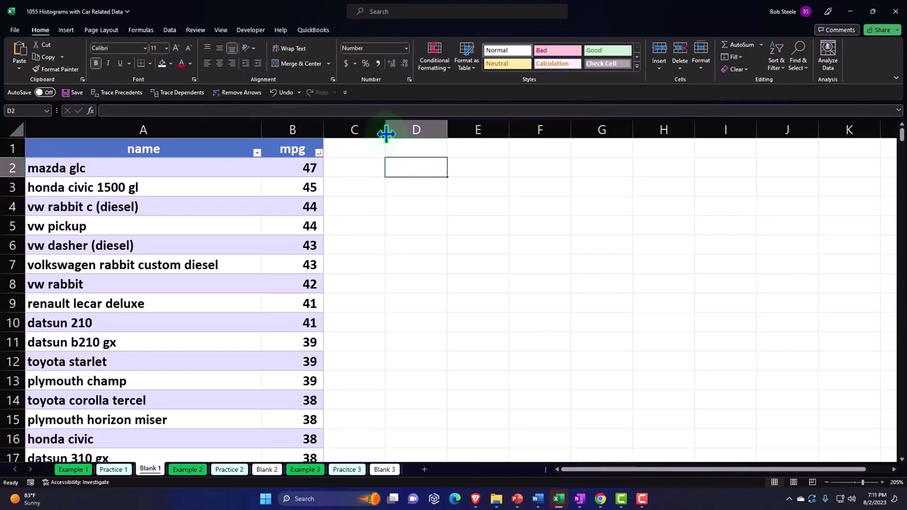
drag(386, 133, 341, 140)
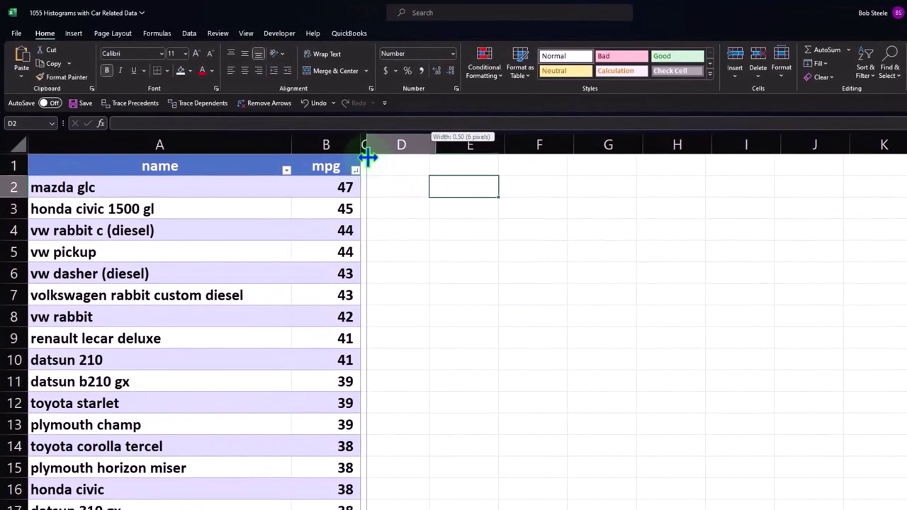
drag(347, 142, 372, 158)
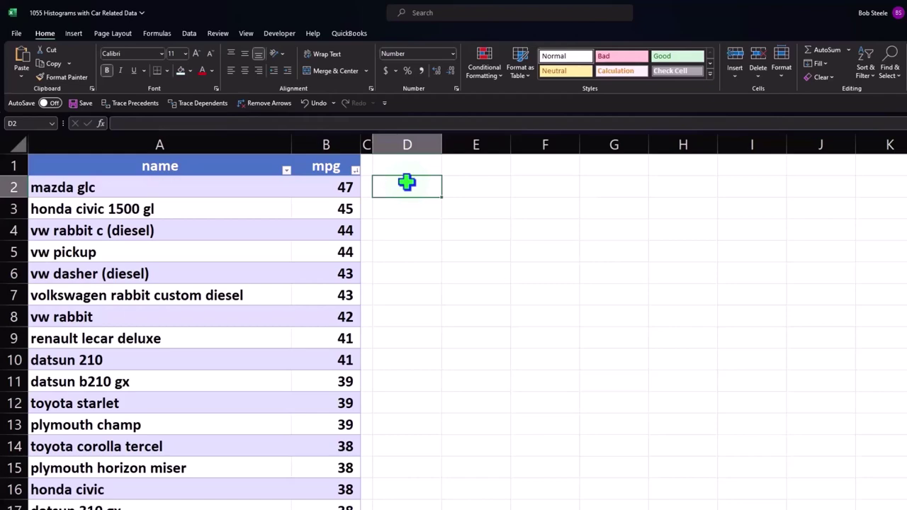
Add an Avarage label in D2 with =AVERAGE(Table11[mpg]) in E2, showing 24
text(Av)
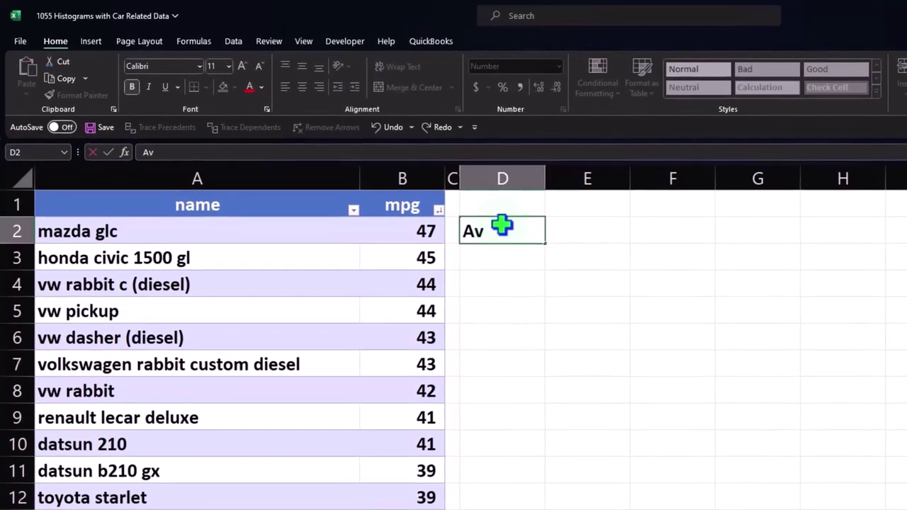
text(arage)
key(Tab)
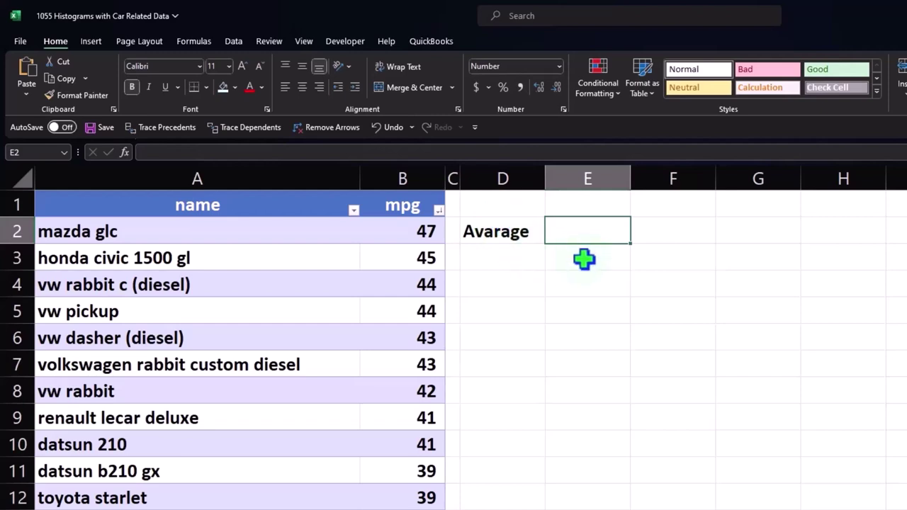
text(=aver)
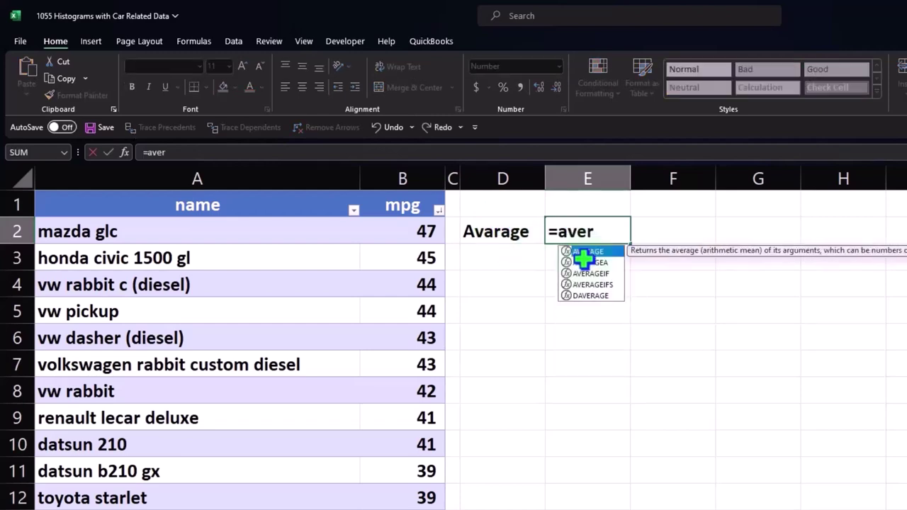
text(age)
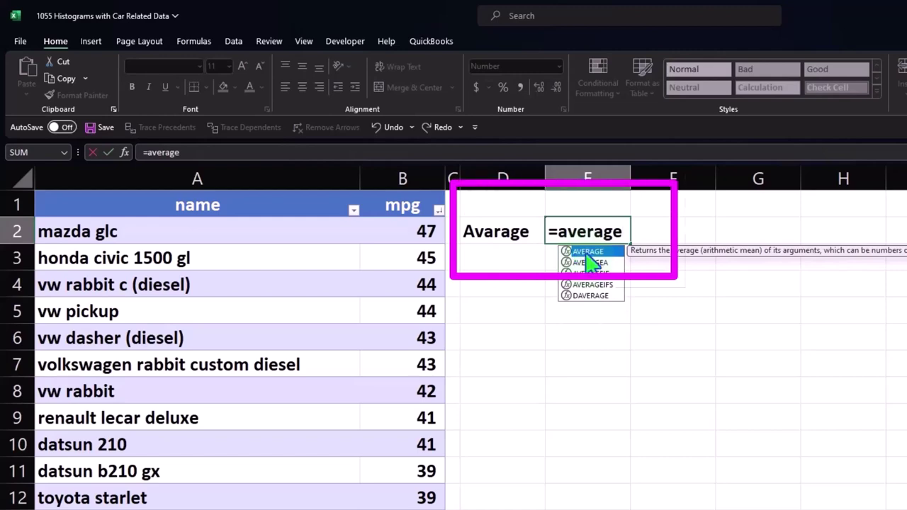
double_click(587, 252)
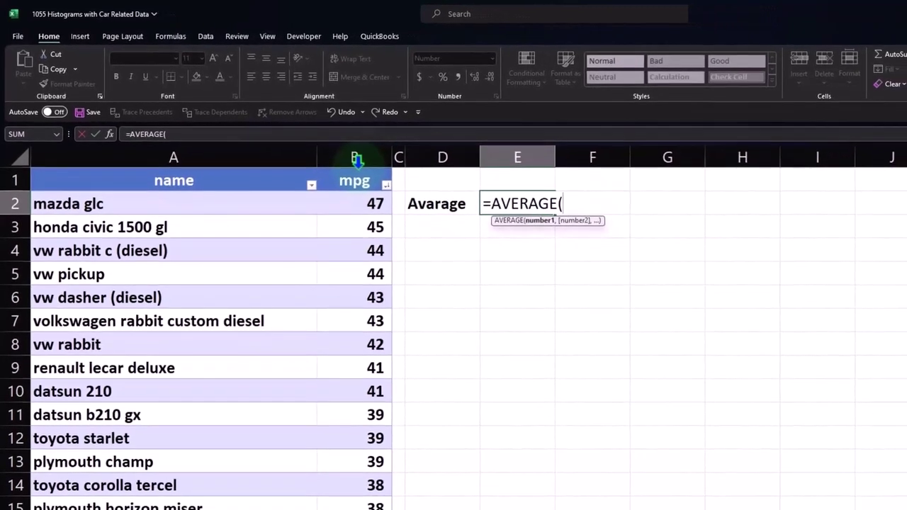
click(356, 161)
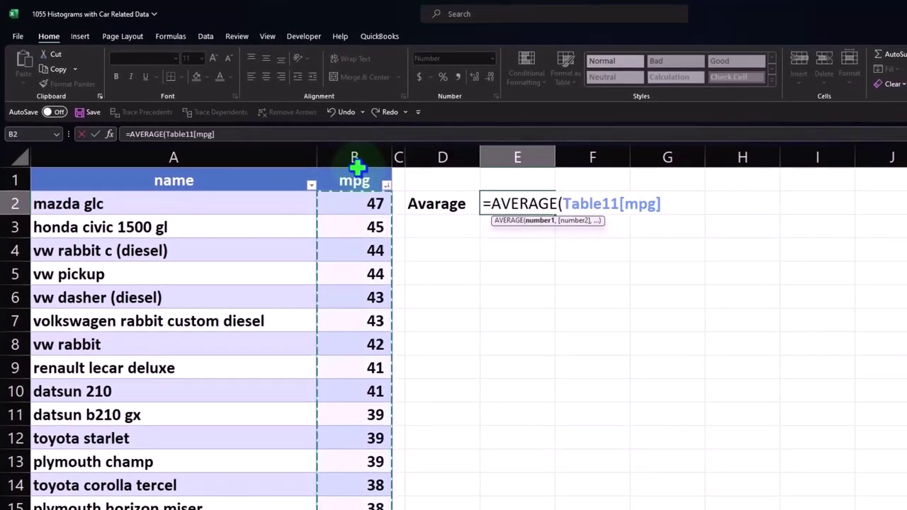
key(Return)
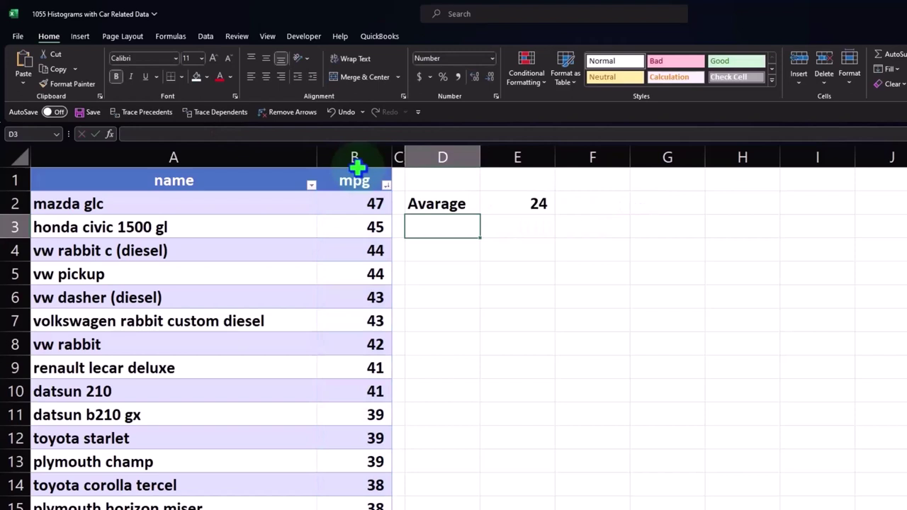
Add a Median label in D3 with =MEDIAN(Table11[mpg]) in E3, showing 23
text(Median)
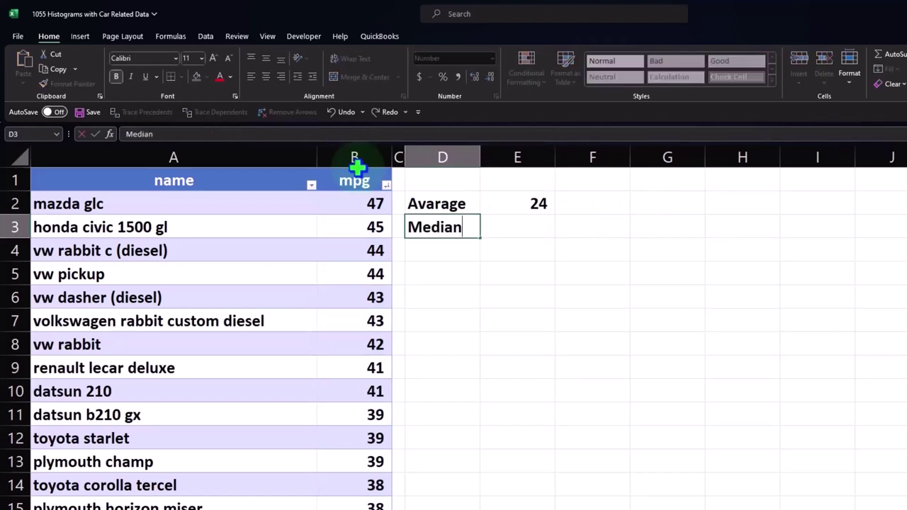
key(Tab)
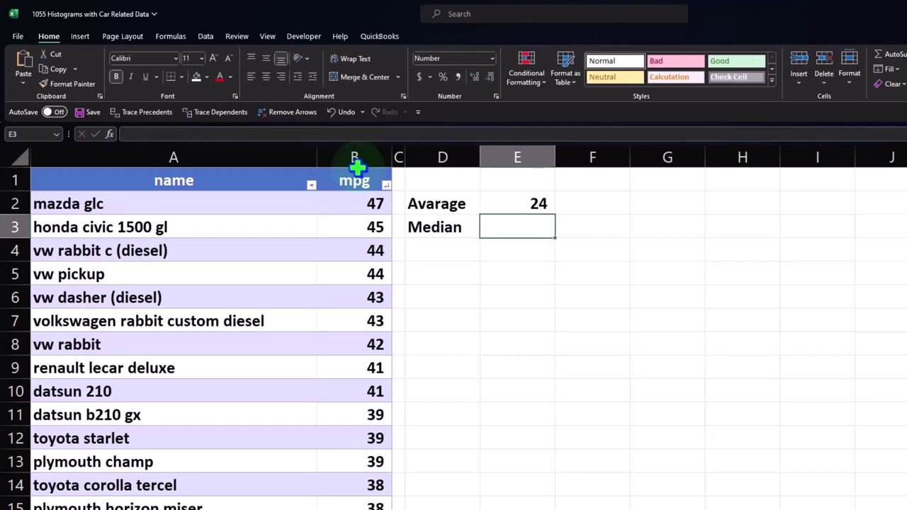
text(=)
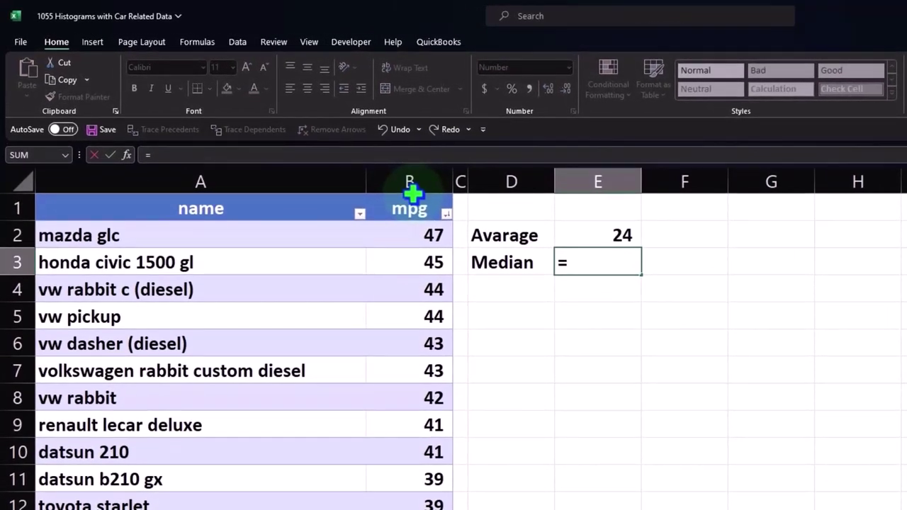
text(me)
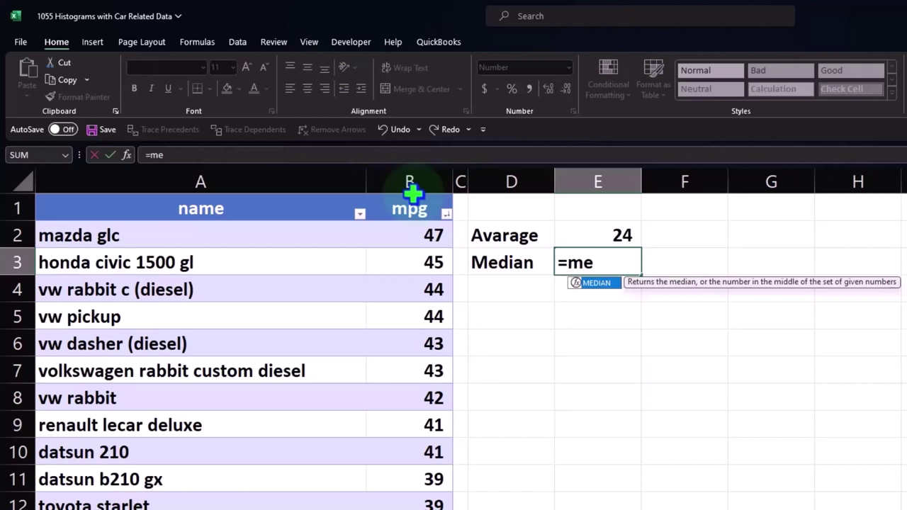
double_click(595, 285)
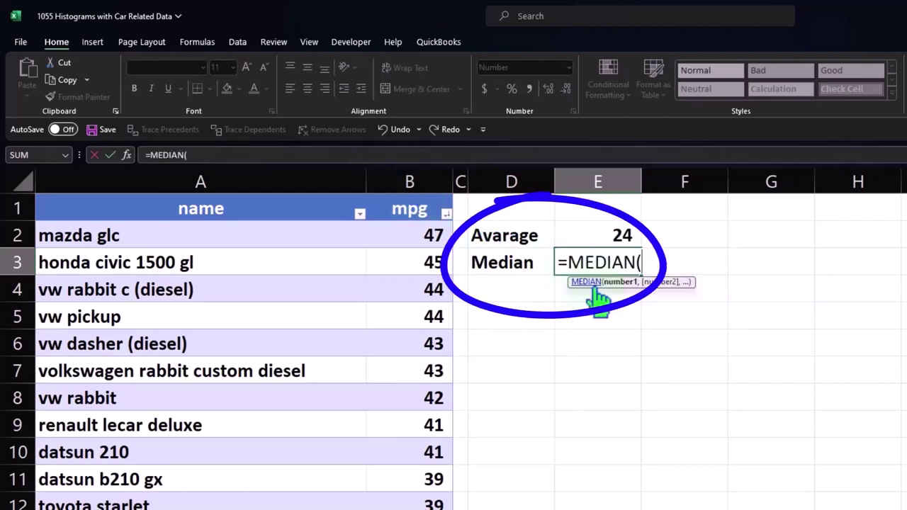
click(413, 186)
key(Return)
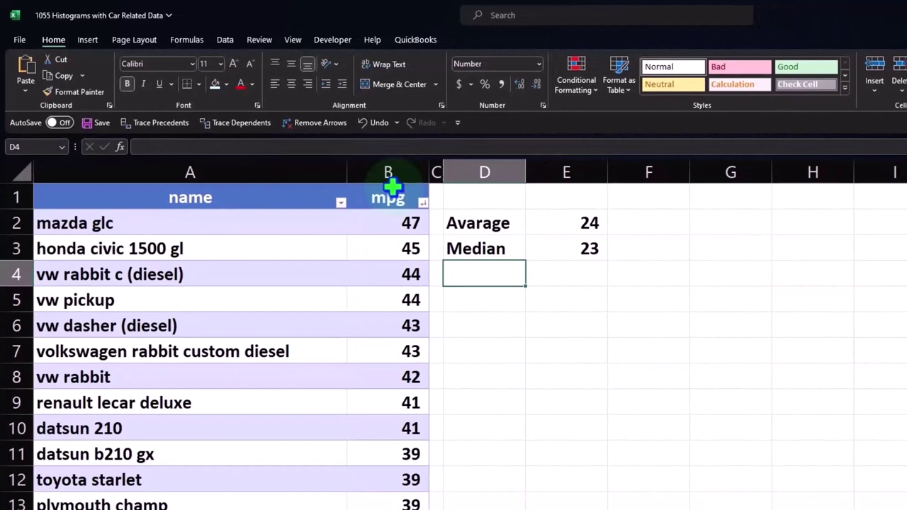
Insert a Histogram statistic chart of the mpg values and delete its default title
click(392, 185)
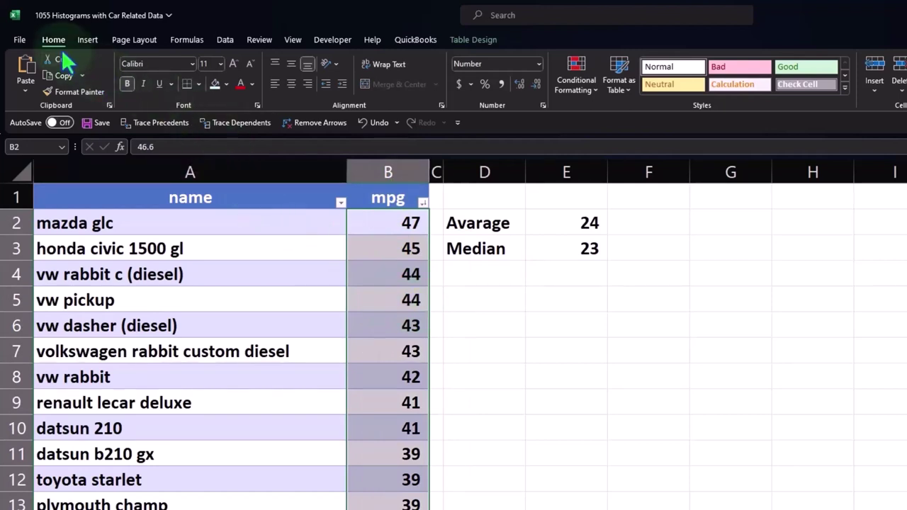
click(87, 39)
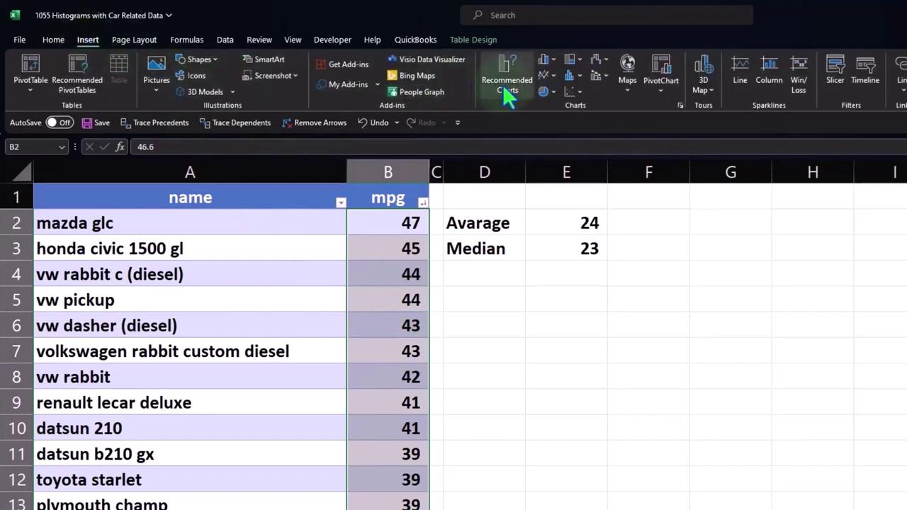
click(582, 75)
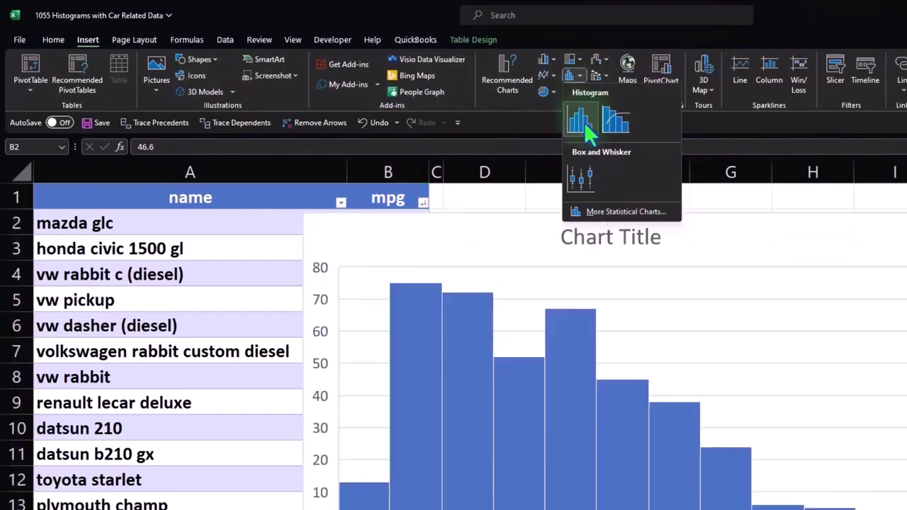
click(588, 135)
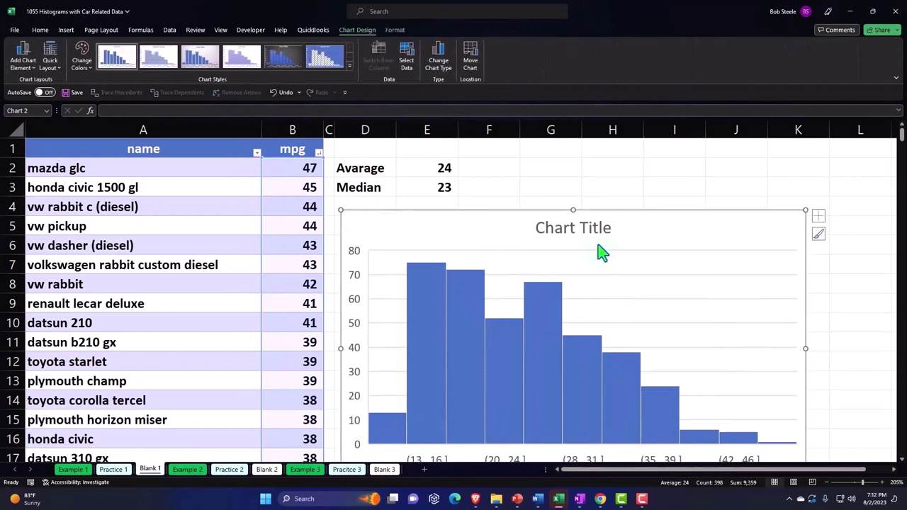
click(601, 233)
key(Delete)
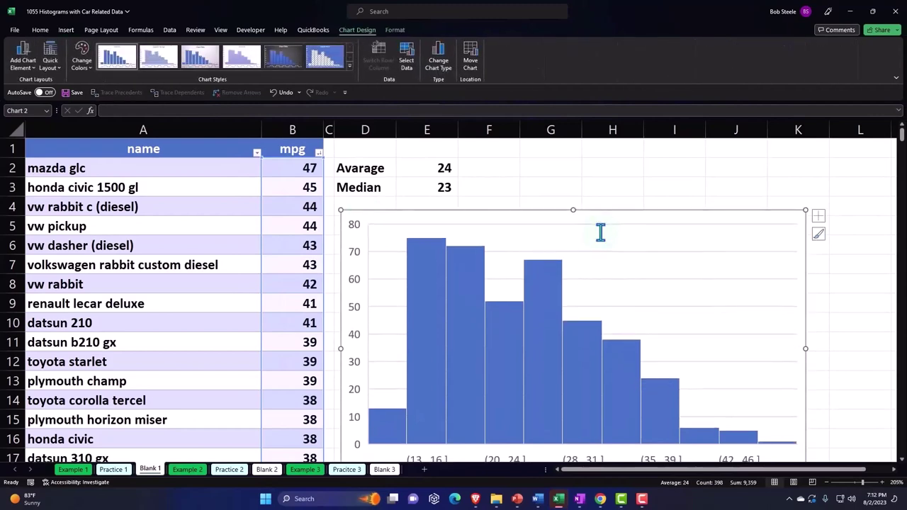
scroll(600, 233, down, 1)
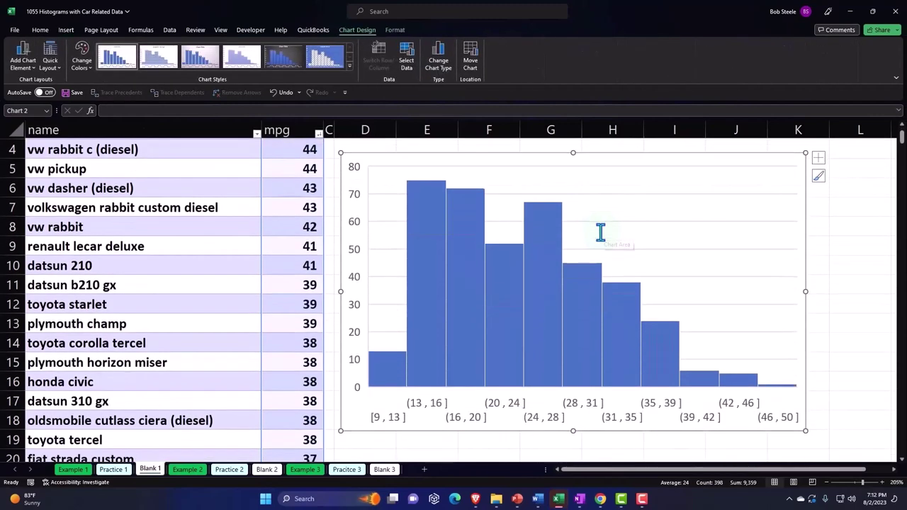
click(626, 424)
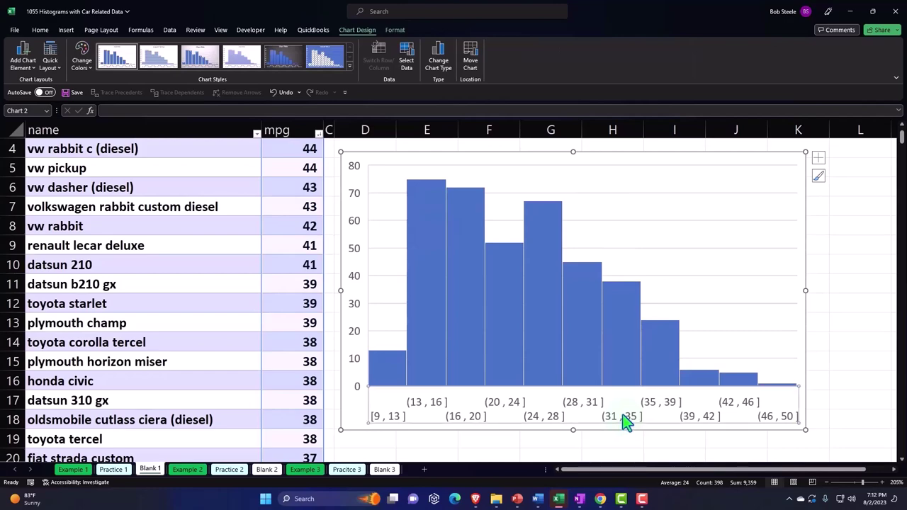
Switch the mpg histogram's horizontal axis to a fixed bin width of 2
double_click(625, 424)
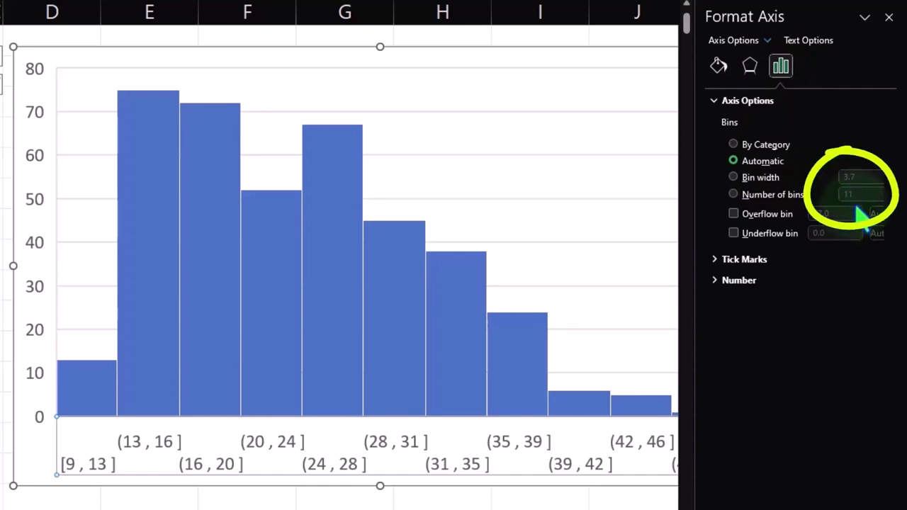
click(733, 177)
double_click(856, 177)
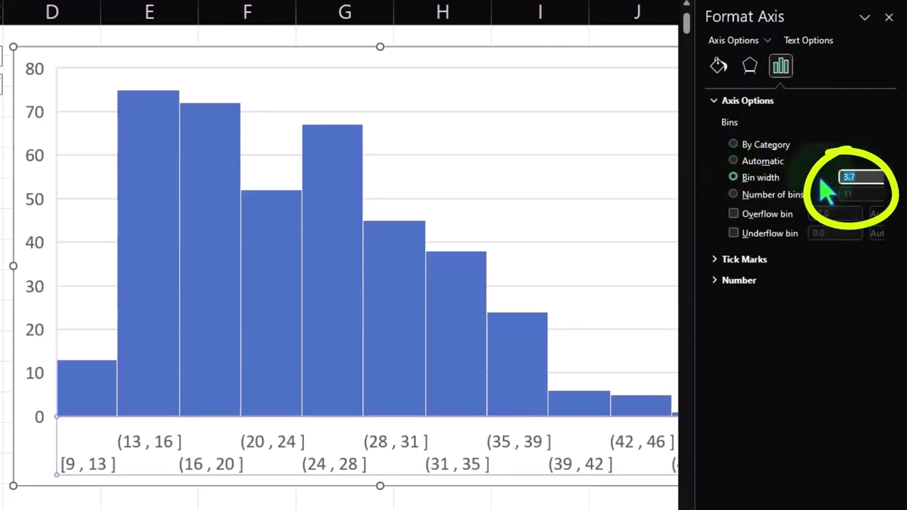
text(2)
key(Tab)
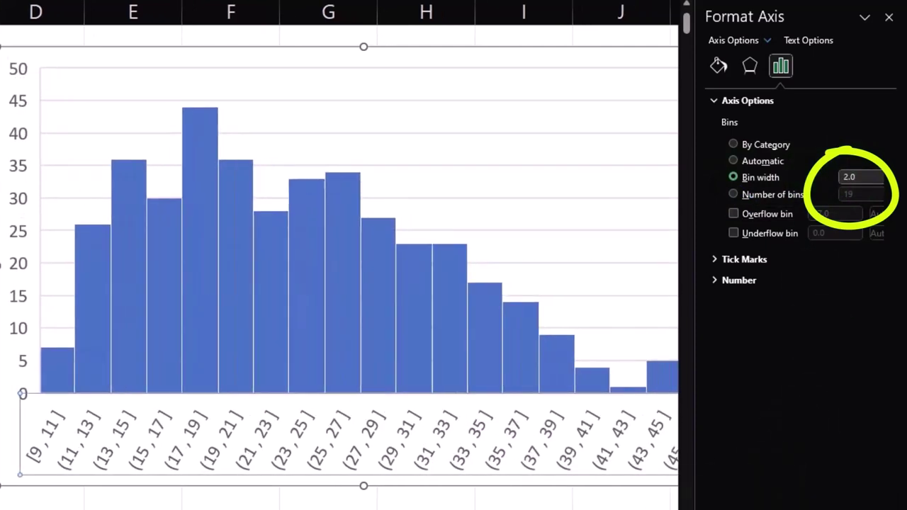
scroll(339, 255, right, 3)
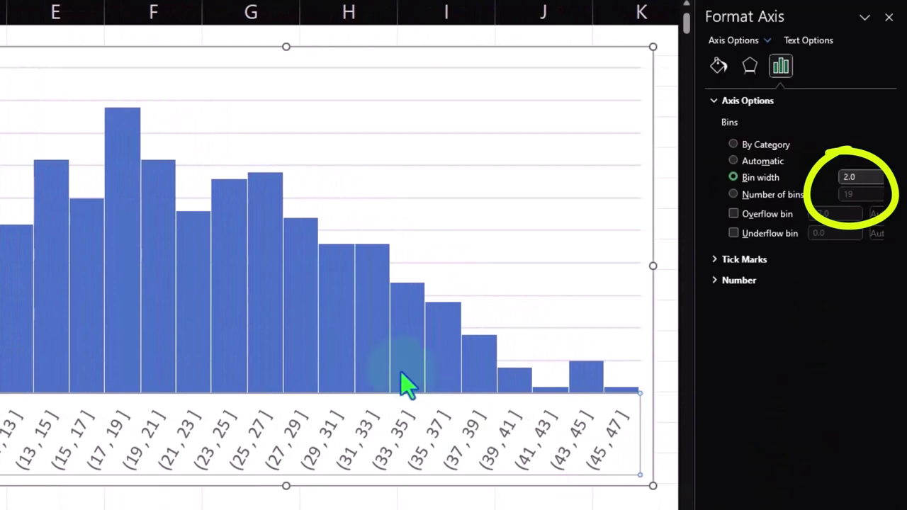
Try bin widths of 1 and then 10 on the histogram
mouse_move(383, 311)
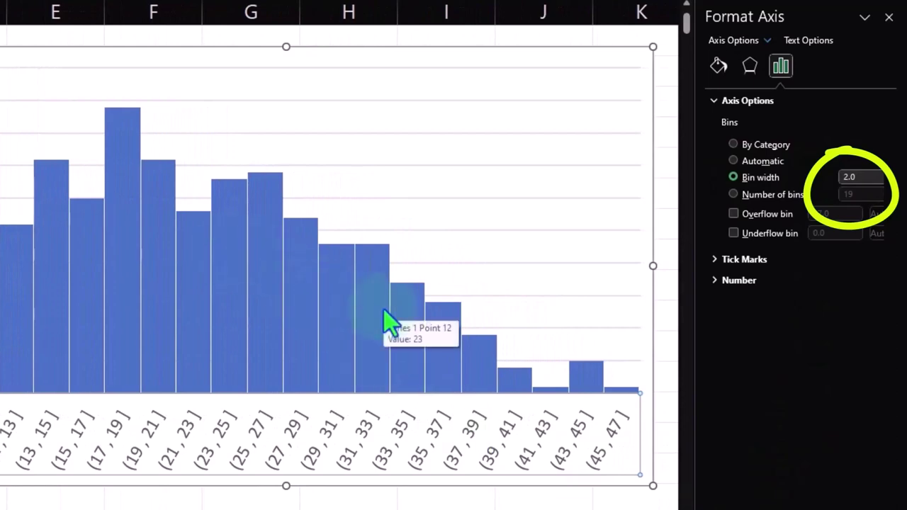
click(850, 179)
text(1)
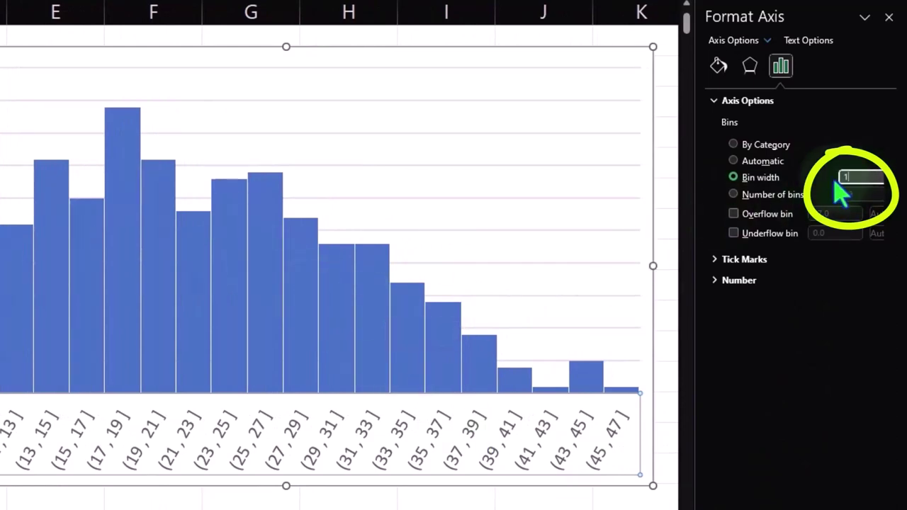
key(Tab)
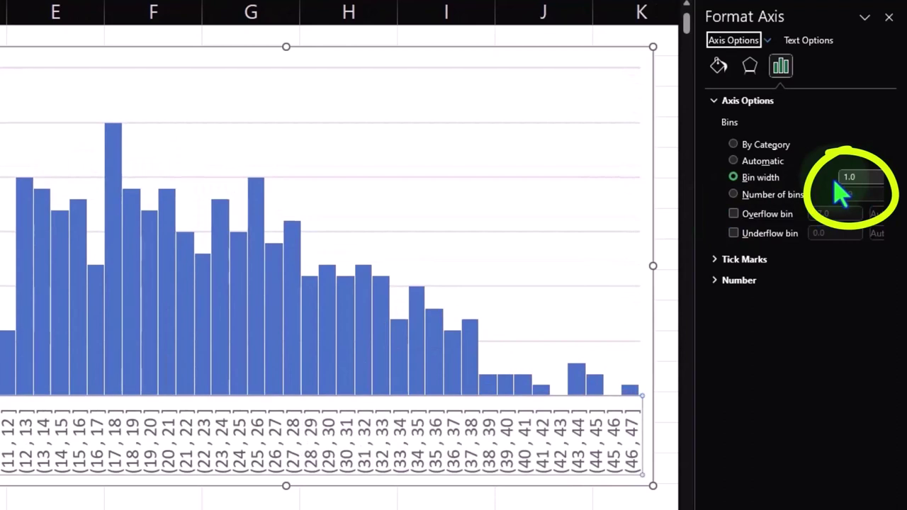
click(849, 177)
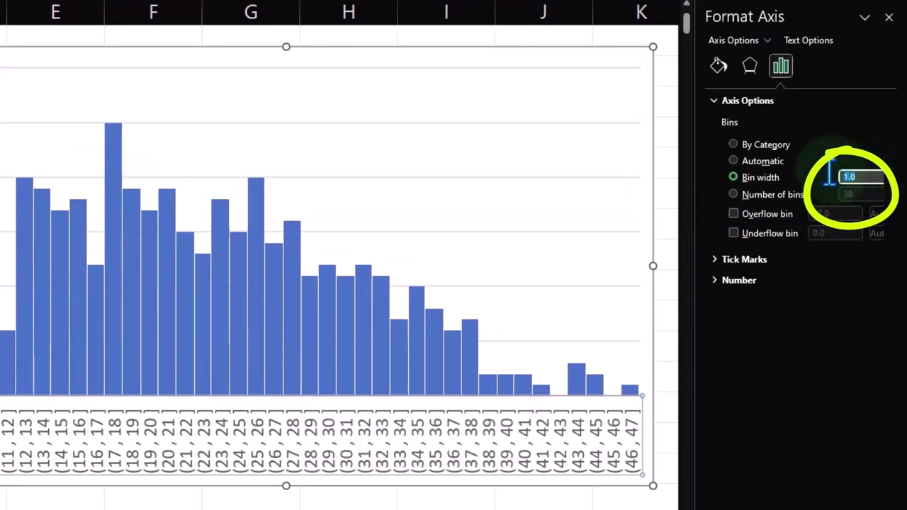
text(10)
key(Tab)
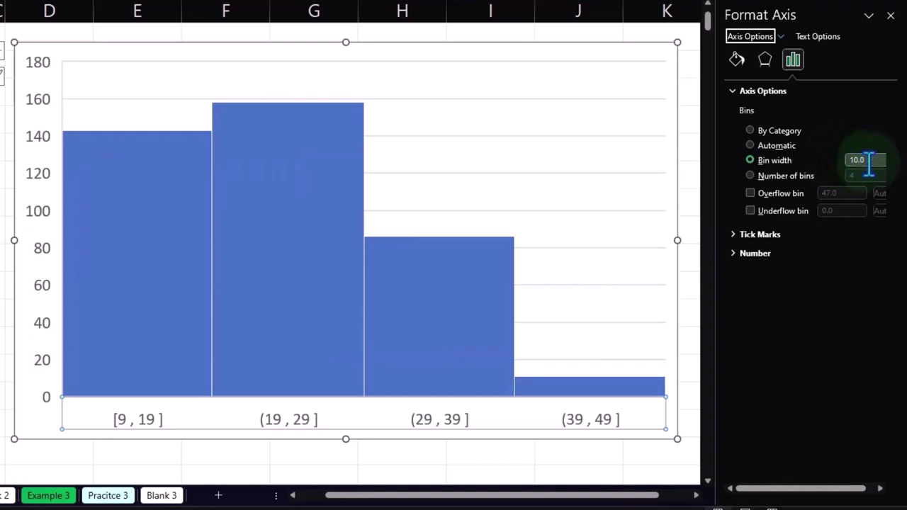
Set the bin width back to 2 and close the Format Axis pane
click(869, 160)
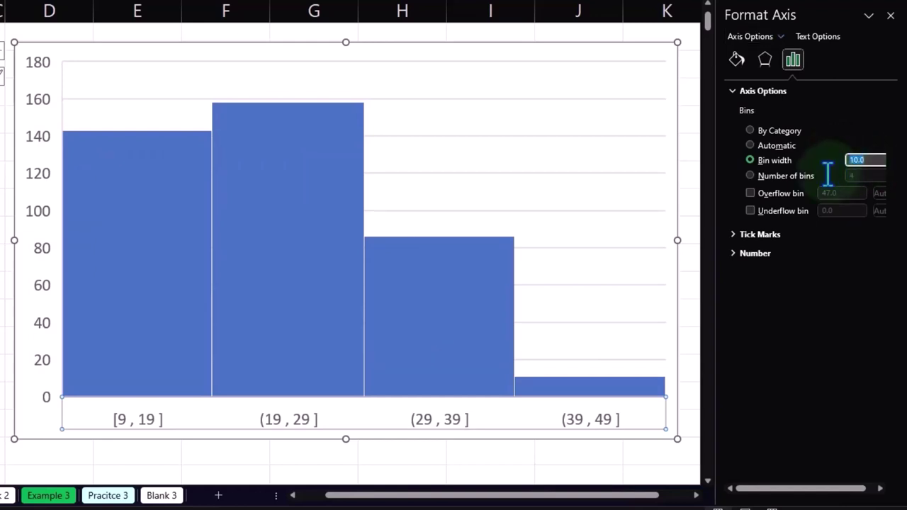
text(2)
key(Tab)
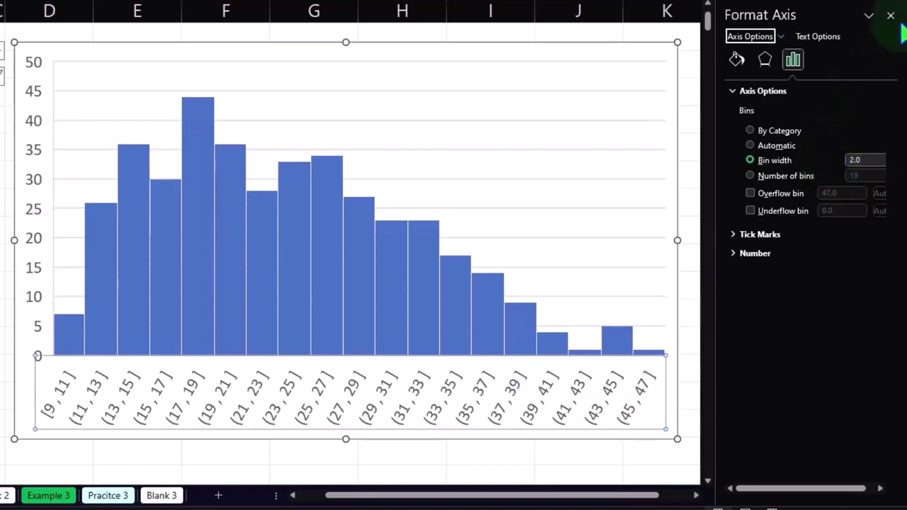
click(891, 15)
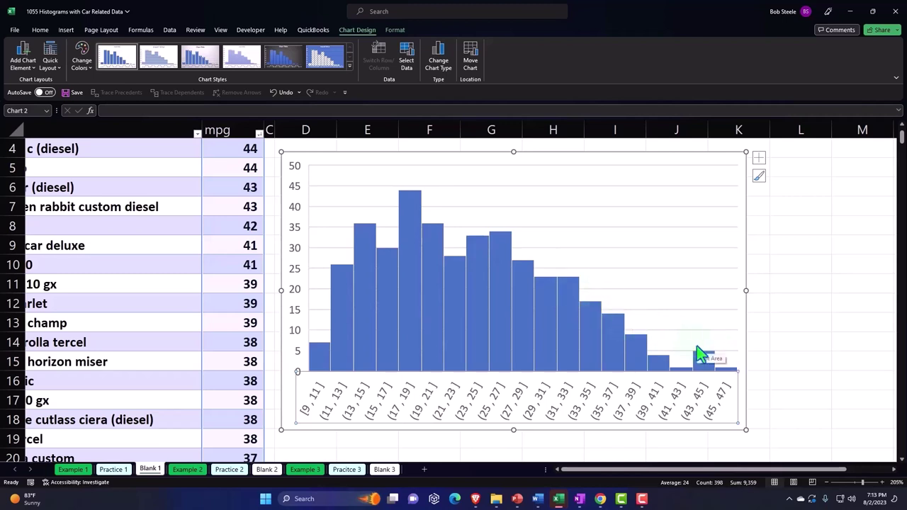
Return the mpg histogram to Automatic bins and widen the chart to about column L
key(Escape)
double_click(632, 409)
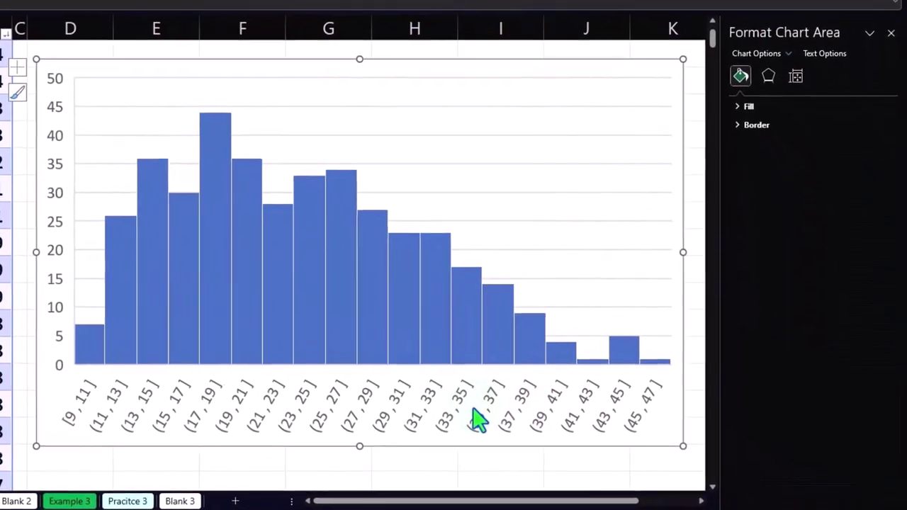
click(595, 411)
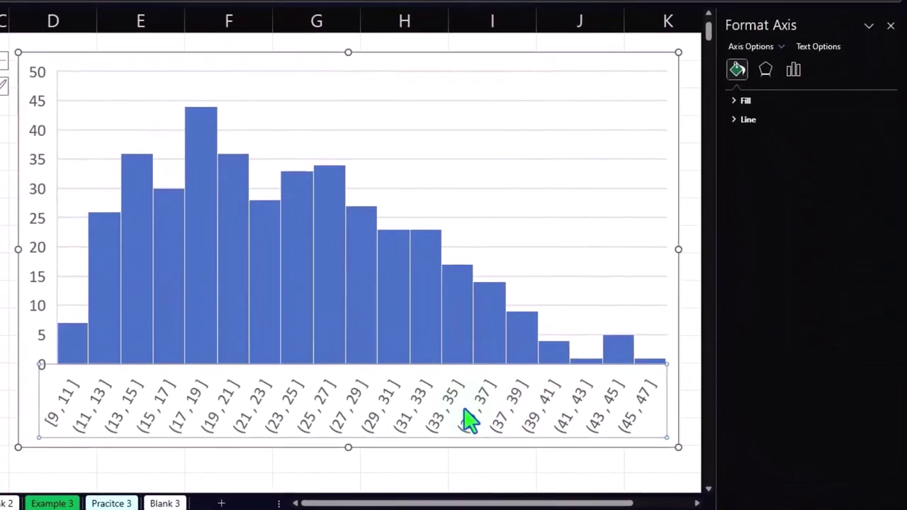
click(794, 70)
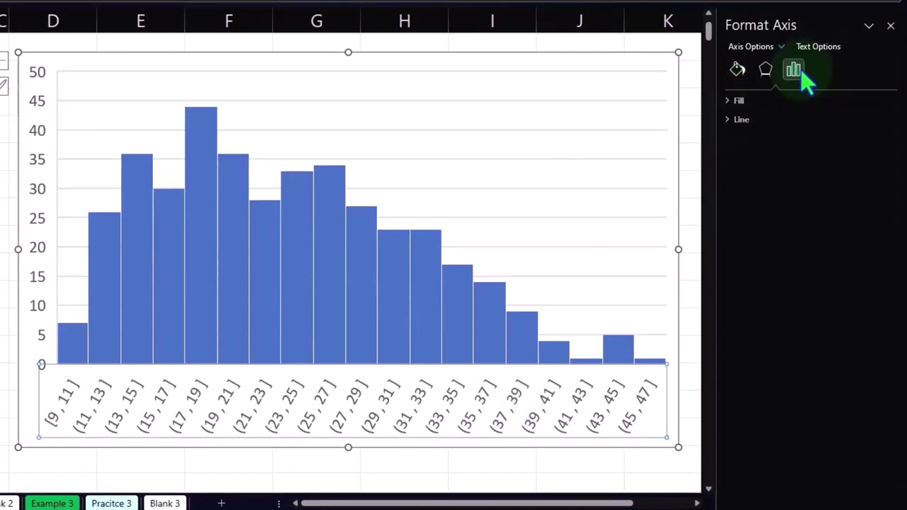
click(735, 104)
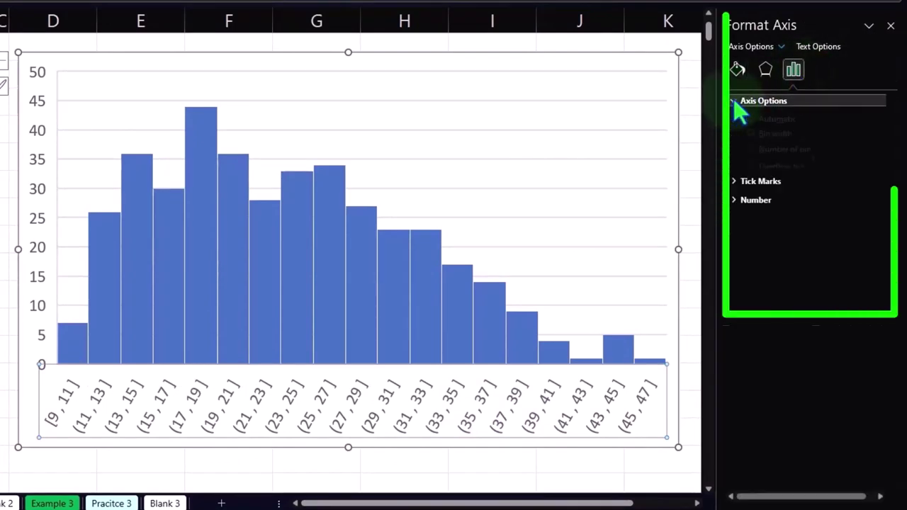
click(749, 155)
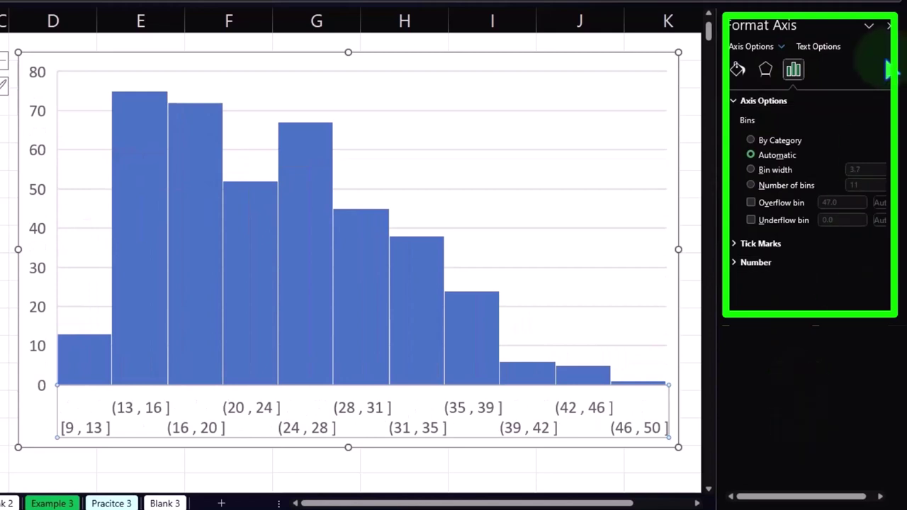
click(888, 26)
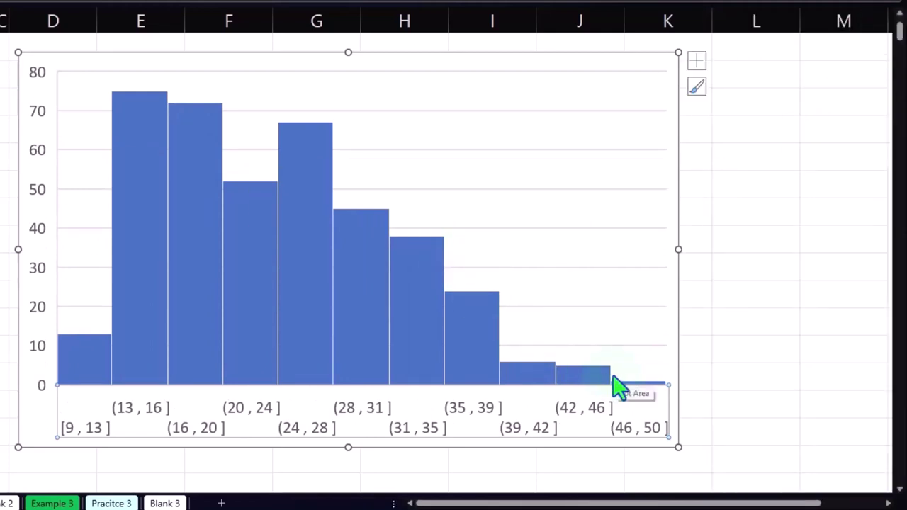
drag(679, 249, 740, 254)
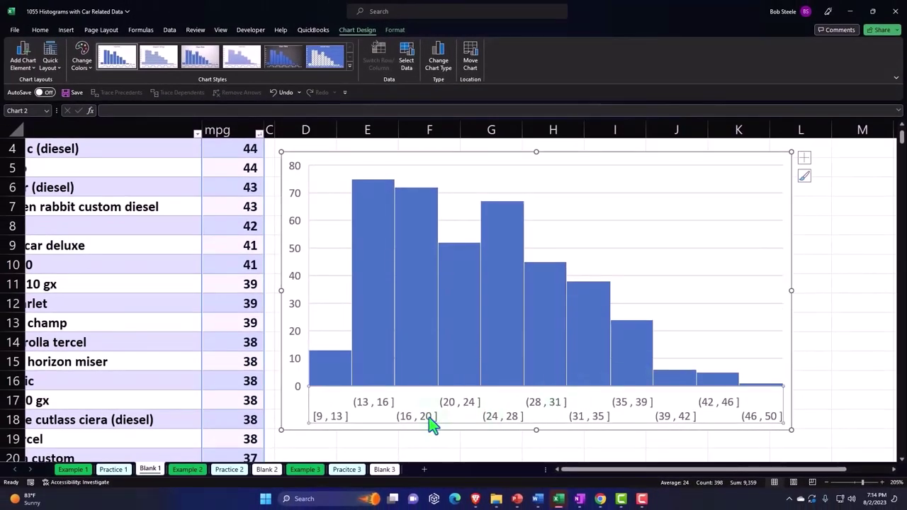
Open the Blank 2 sheet and scroll through the car names and cylinders data and back
click(267, 470)
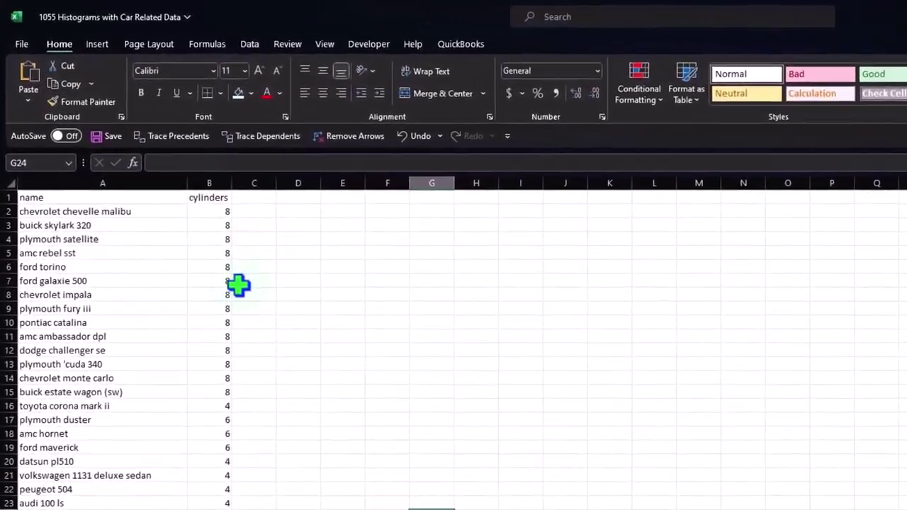
click(100, 202)
scroll(155, 313, down, 5)
scroll(155, 313, down, 4)
scroll(155, 313, down, 9)
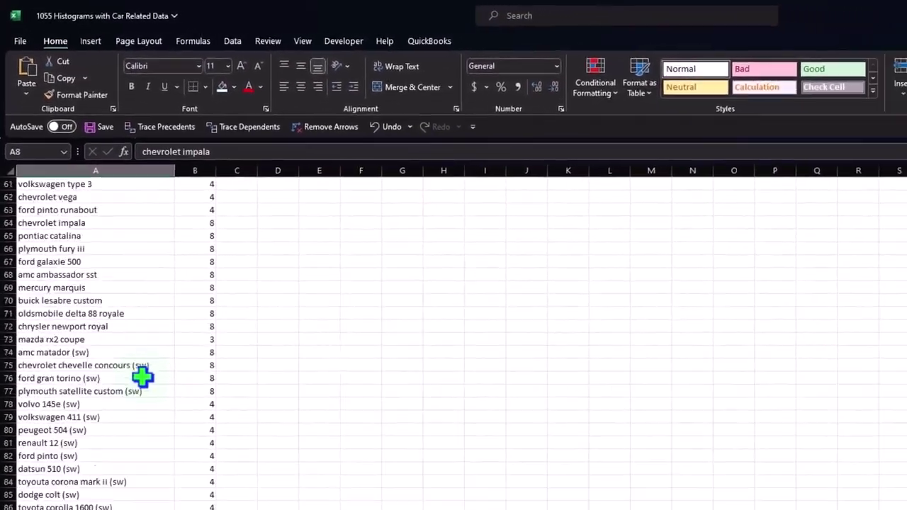
scroll(155, 313, down, 8)
scroll(158, 383, down, 8)
scroll(158, 383, down, 9)
scroll(158, 382, down, 9)
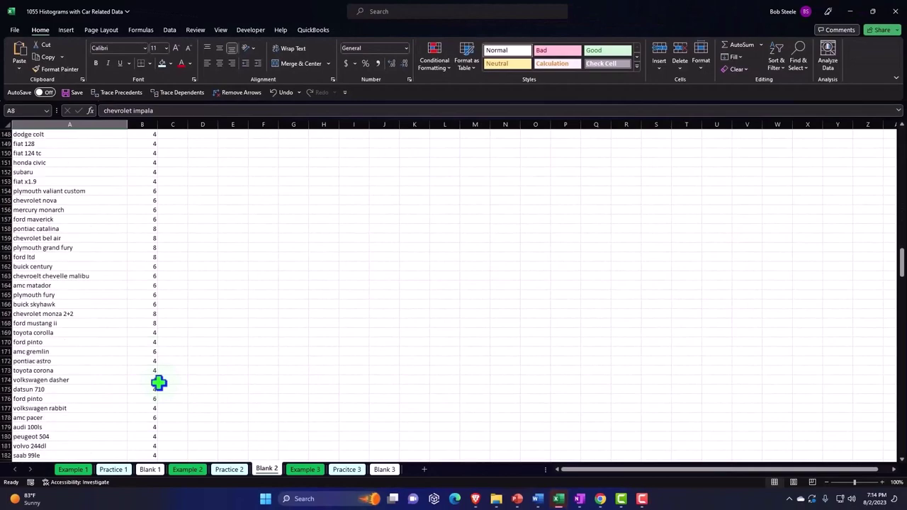
scroll(158, 383, down, 8)
scroll(158, 382, down, 11)
scroll(158, 382, down, 11)
scroll(158, 383, down, 11)
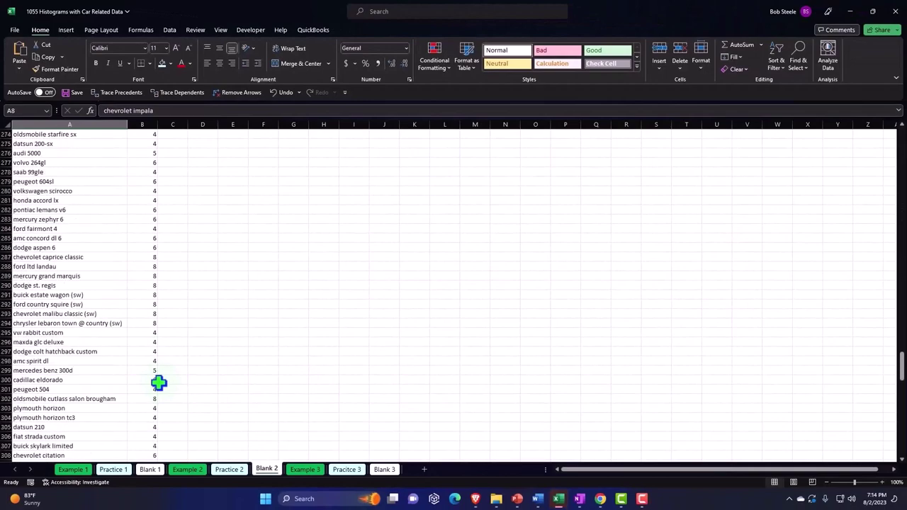
scroll(158, 382, down, 10)
scroll(158, 383, down, 12)
scroll(158, 382, down, 12)
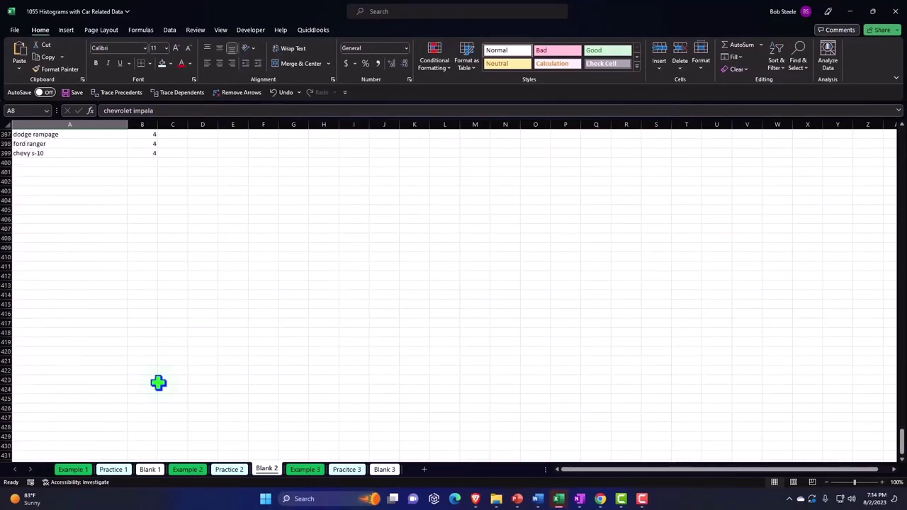
scroll(158, 382, up, 13)
scroll(158, 382, up, 12)
scroll(157, 382, up, 13)
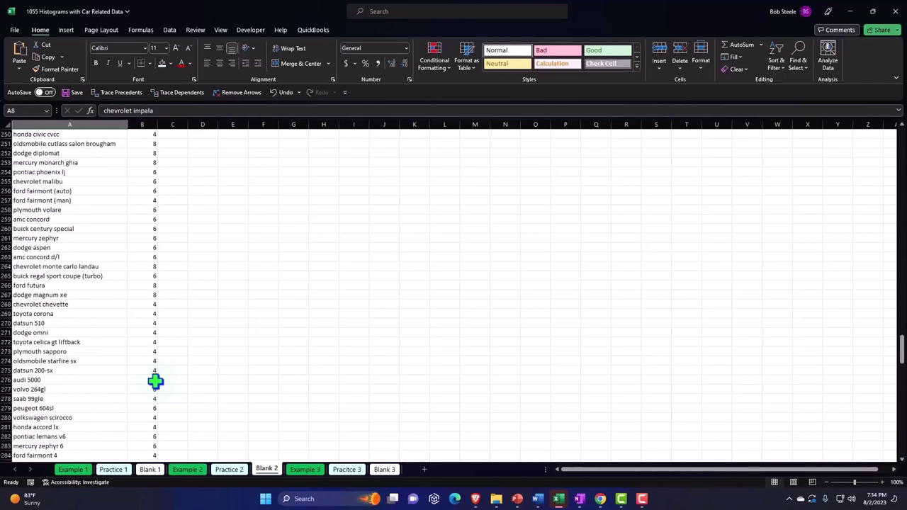
scroll(155, 383, up, 12)
scroll(155, 383, up, 17)
scroll(155, 383, up, 11)
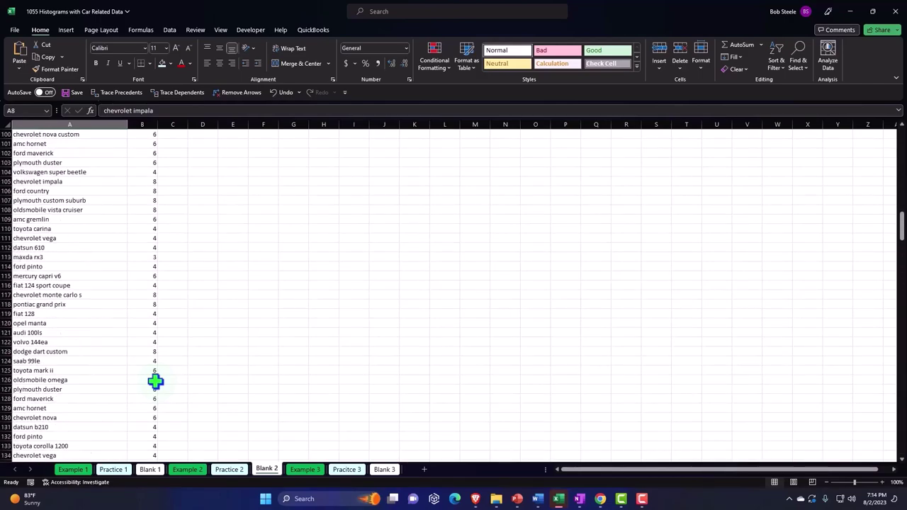
scroll(155, 382, up, 11)
scroll(155, 383, up, 11)
scroll(156, 383, up, 11)
scroll(155, 382, up, 2)
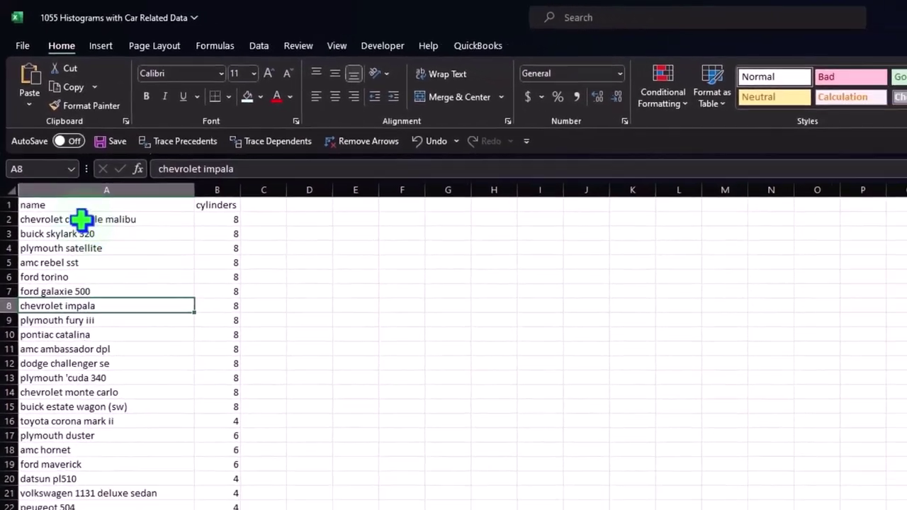
Format the whole sheet as Currency with 0 decimals, no symbol, and red parenthesised negatives
click(7, 125)
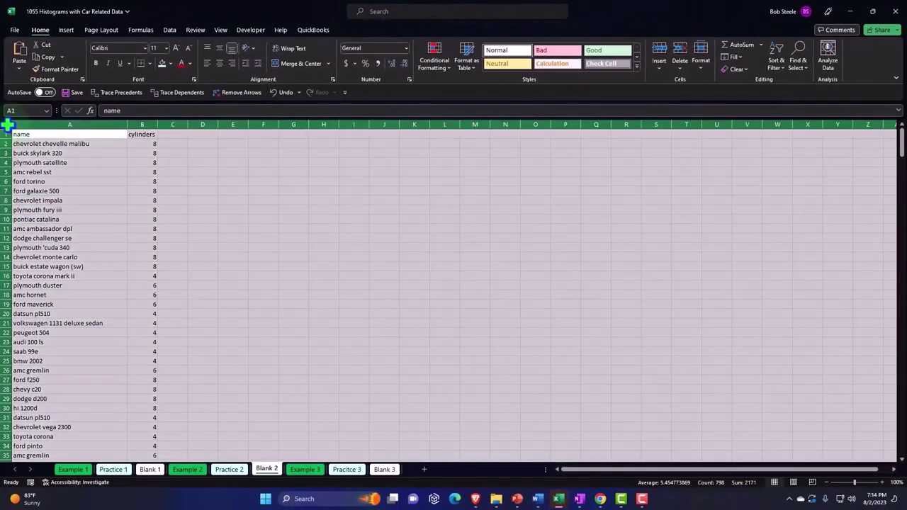
right_click(199, 182)
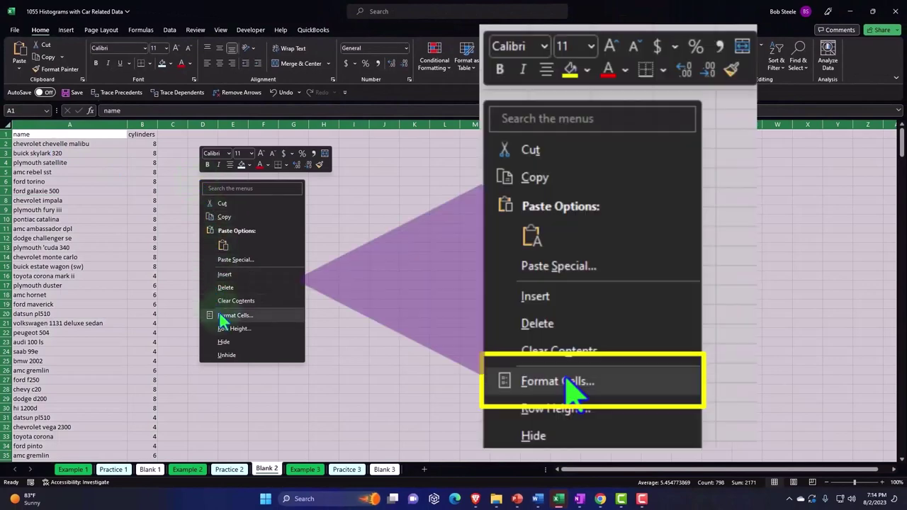
click(225, 315)
drag(183, 198, 300, 160)
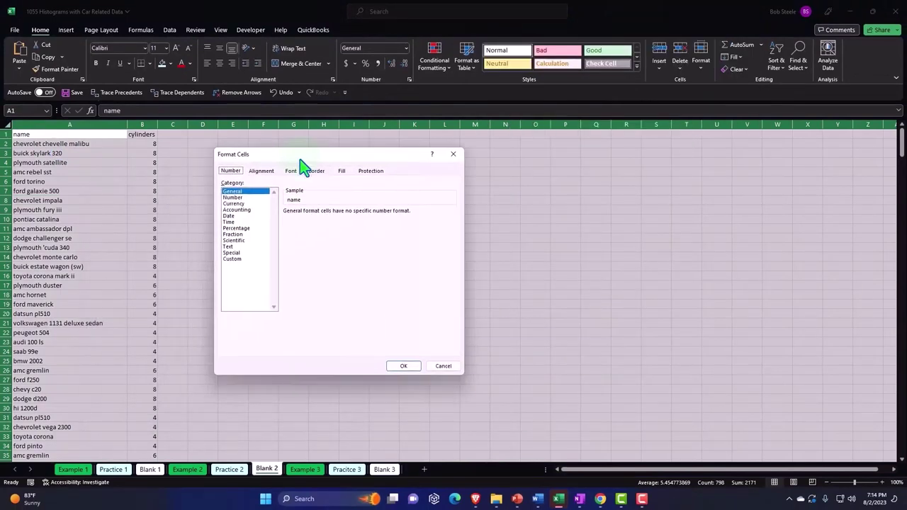
click(244, 203)
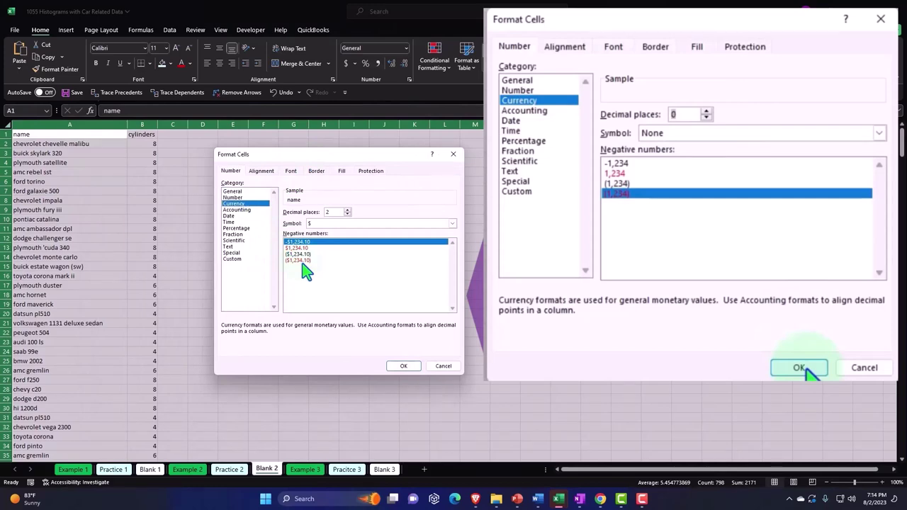
click(303, 260)
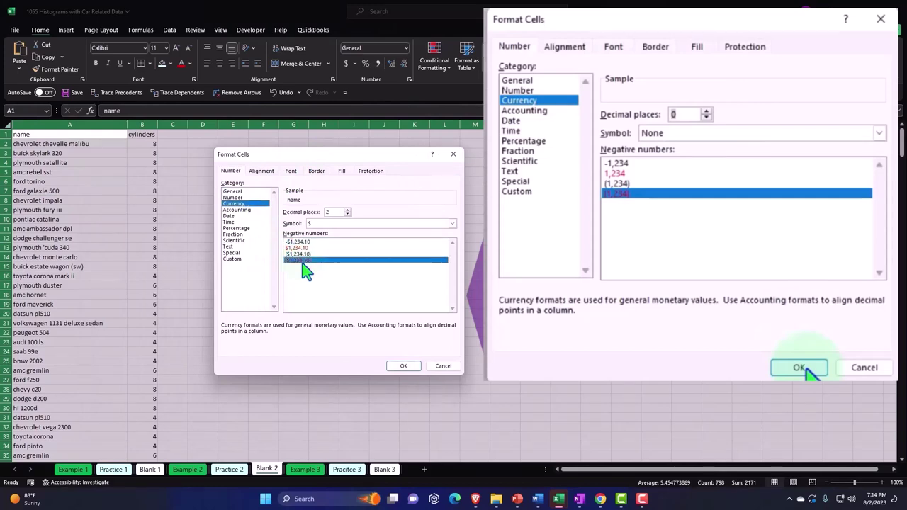
click(390, 224)
click(390, 236)
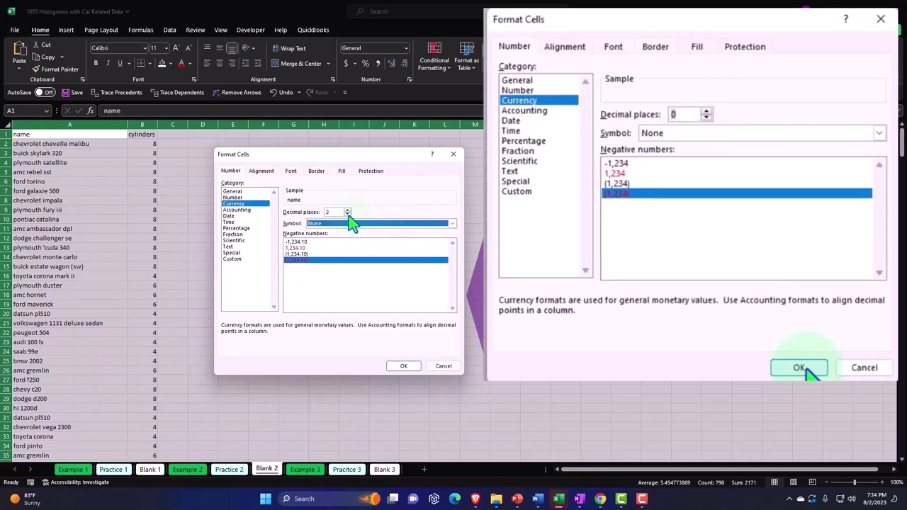
click(347, 214)
click(347, 214)
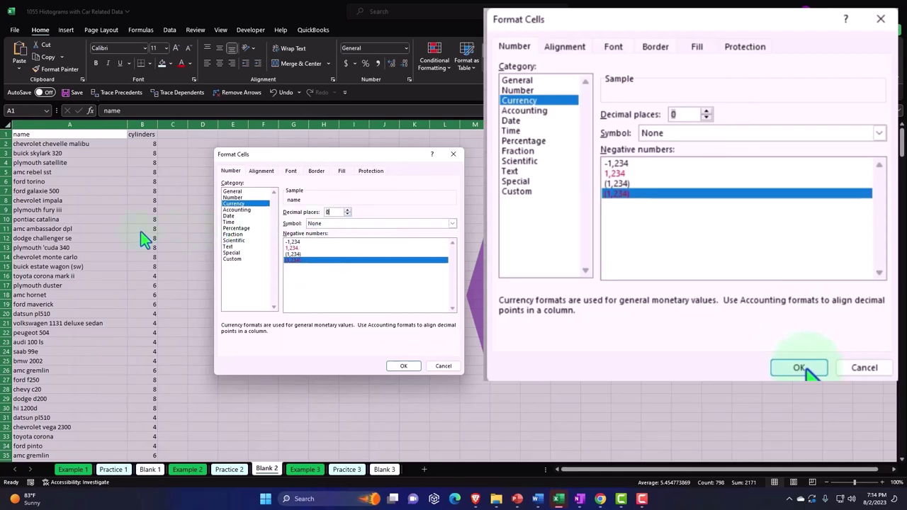
click(405, 367)
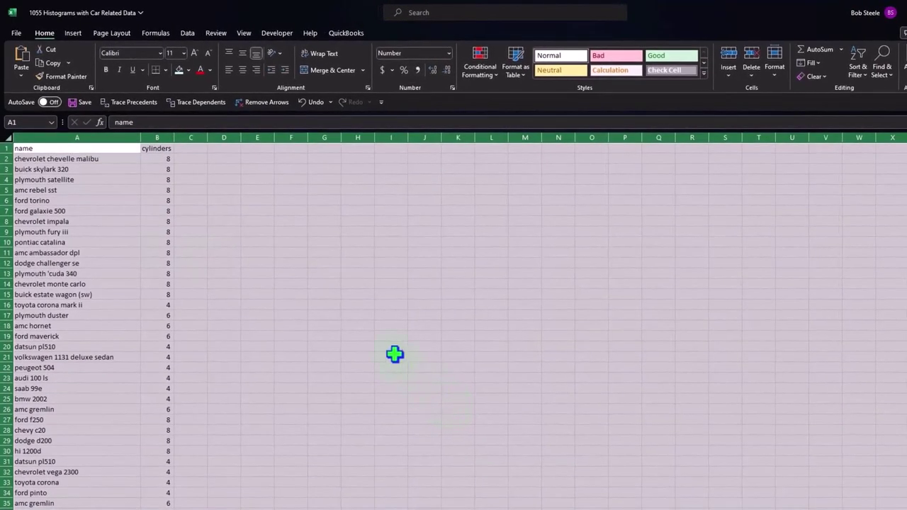
scroll(395, 354, up, 2)
scroll(393, 353, up, 2)
scroll(389, 350, up, 2)
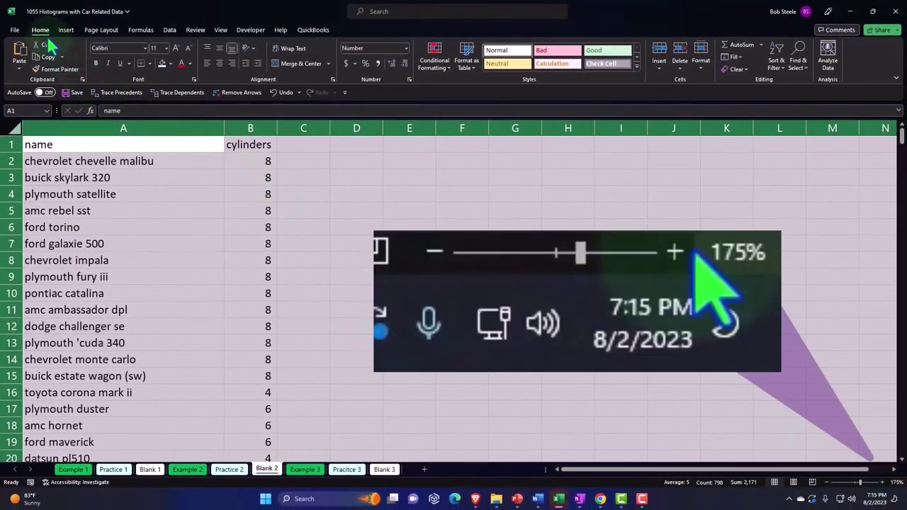
Bold the car names and convert the car data into a table with headers
click(97, 64)
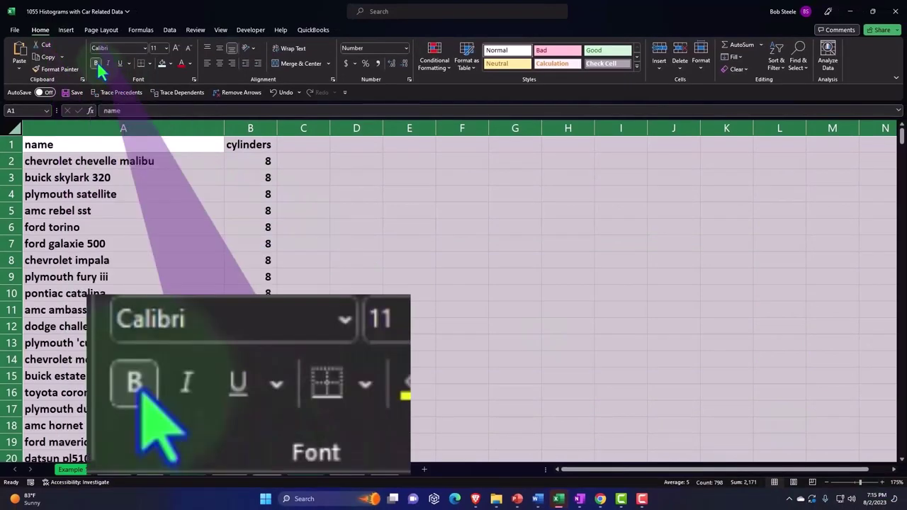
click(189, 224)
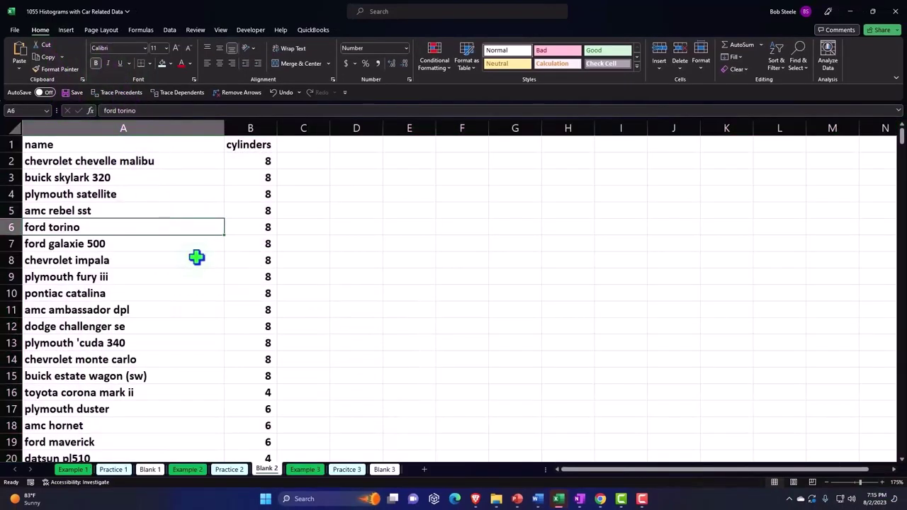
mouse_move(214, 221)
mouse_down()
mouse_move(225, 223)
mouse_move(205, 223)
mouse_up()
click(68, 32)
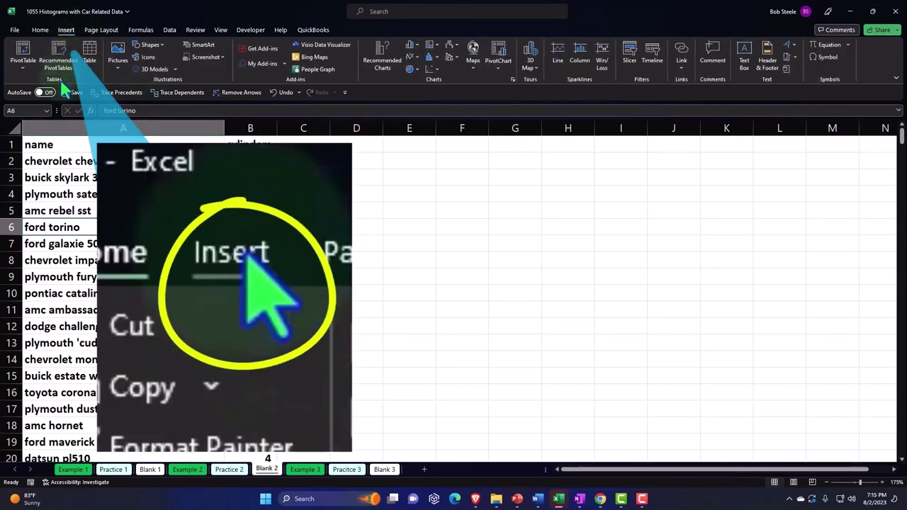
click(94, 64)
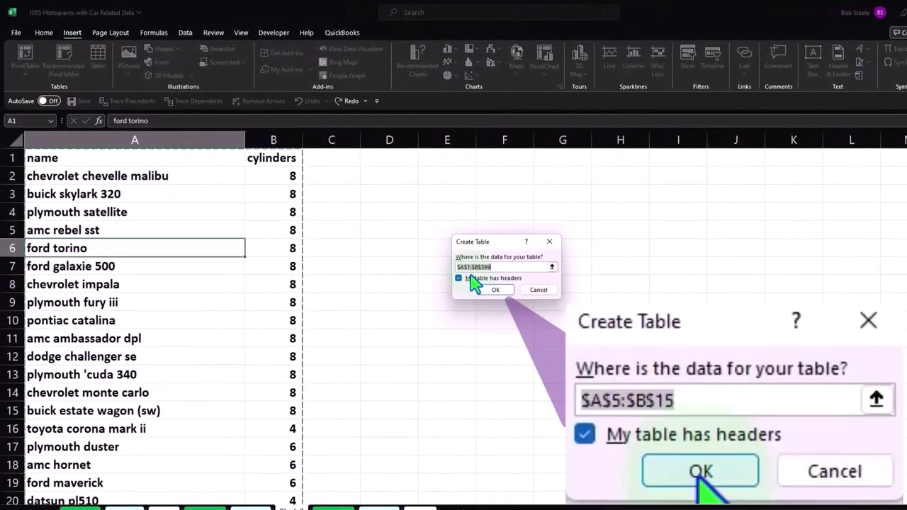
click(496, 292)
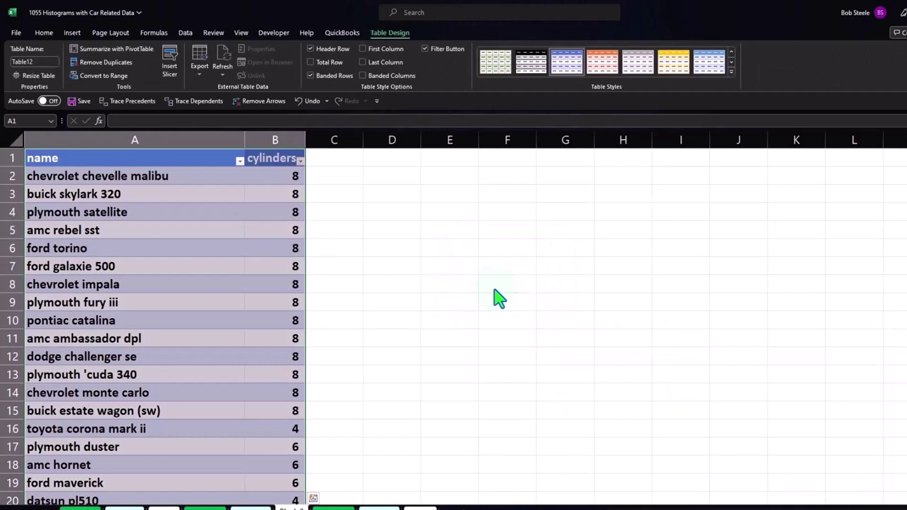
Sort the table by cylinders from largest to smallest
click(287, 236)
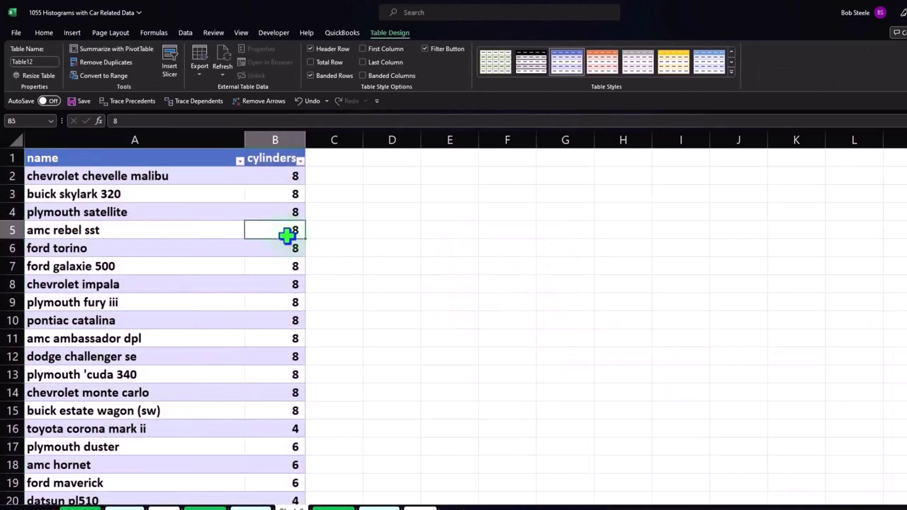
click(301, 161)
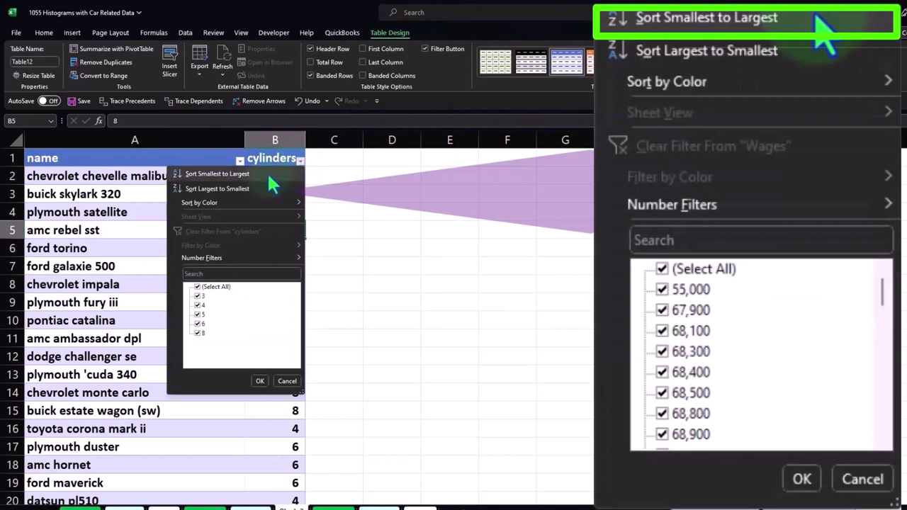
click(272, 175)
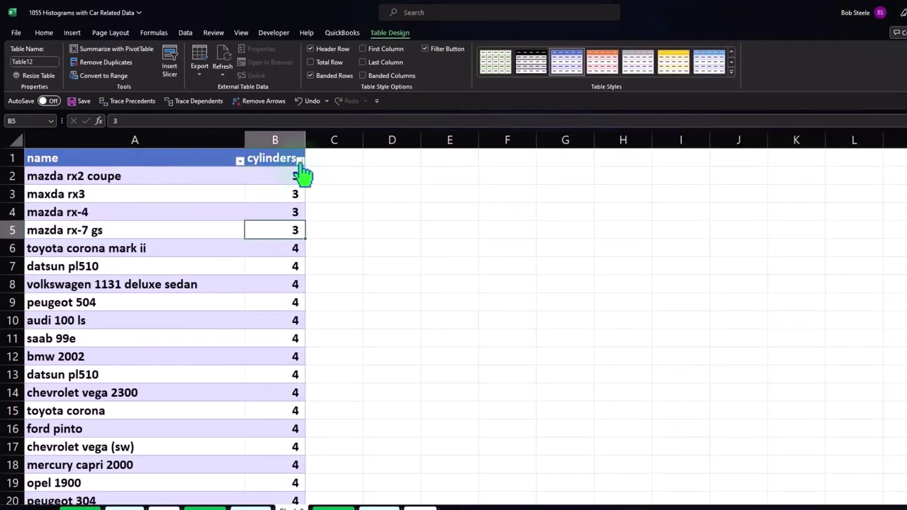
click(300, 163)
click(280, 190)
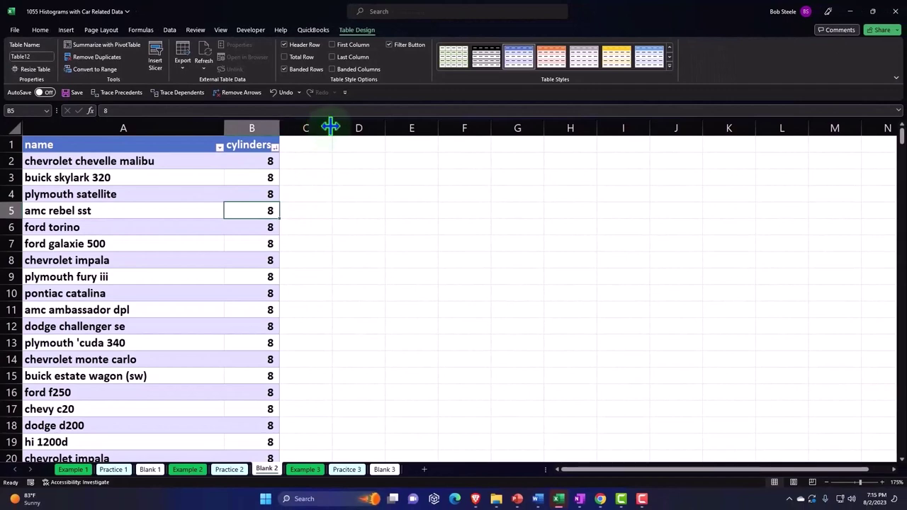
Narrow column C, label D2 Average, and enter =AVERAGE(Table12[cylinders]) in E2
drag(331, 128, 293, 128)
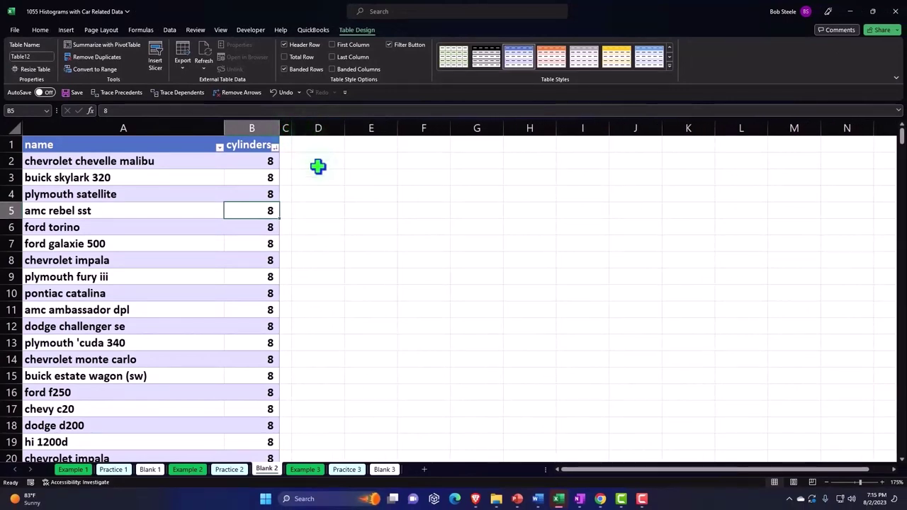
click(318, 160)
text(Avera)
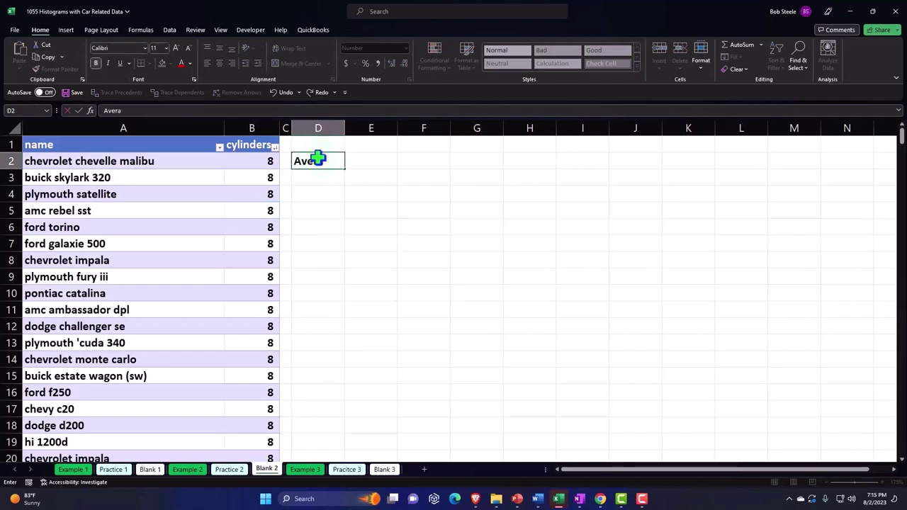
text(ge)
key(Tab)
text(=a)
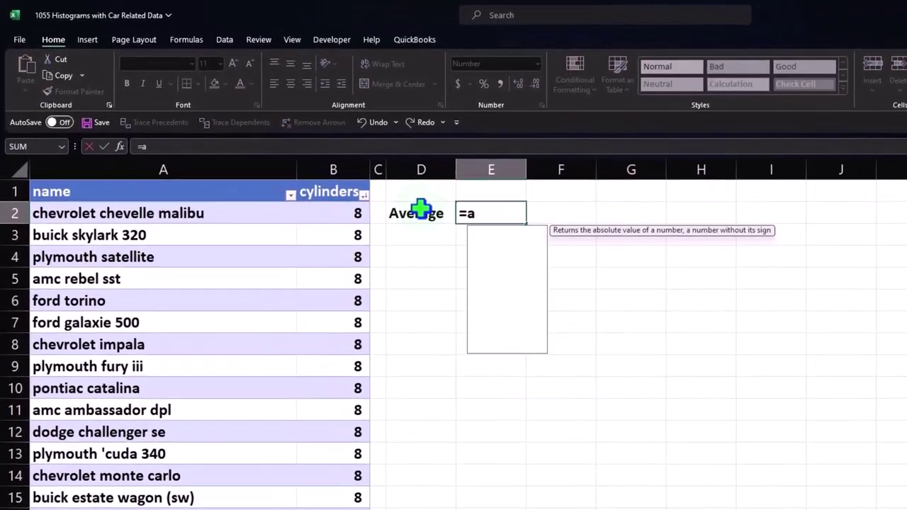
text(vera)
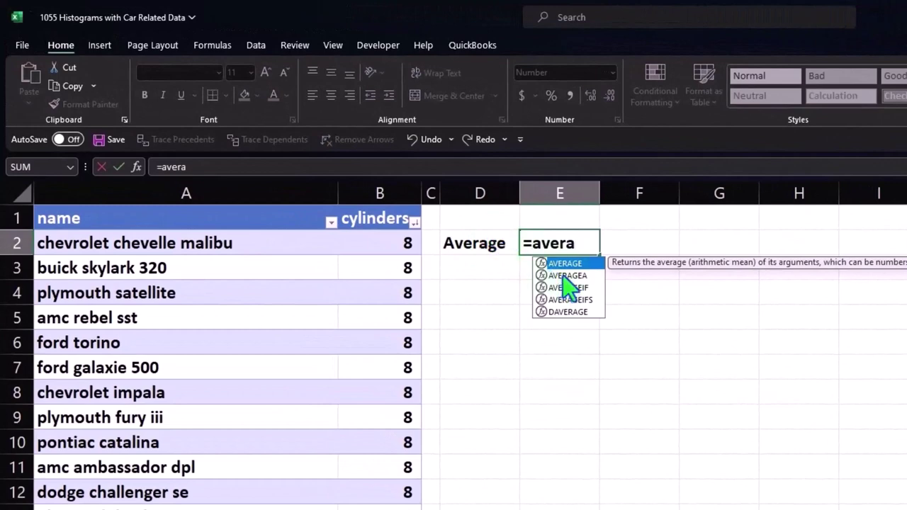
double_click(561, 267)
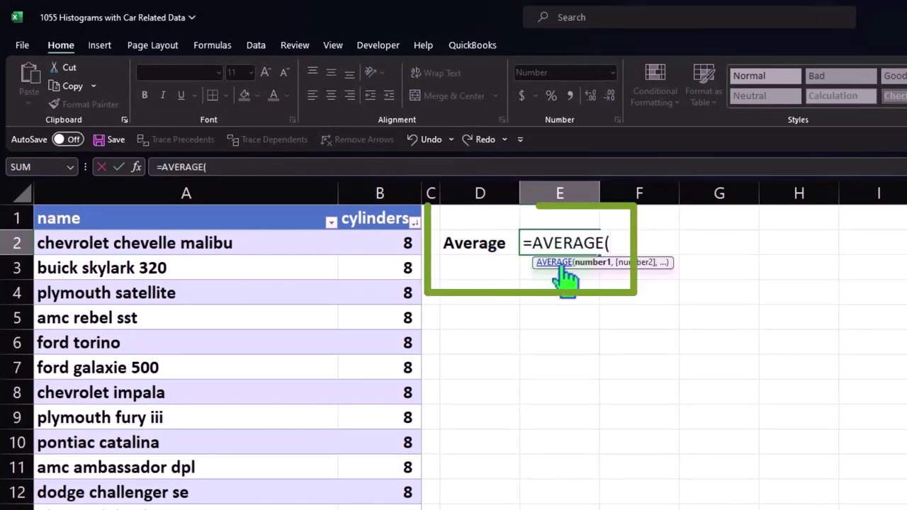
click(381, 200)
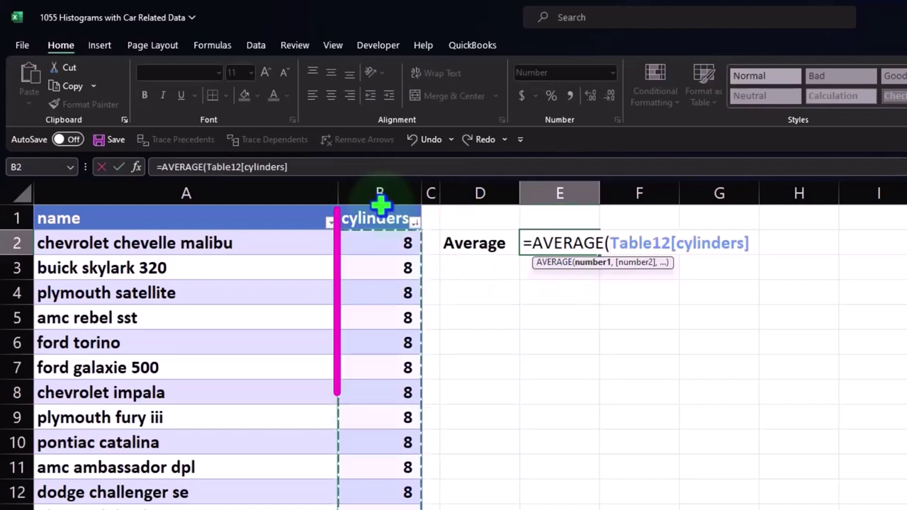
key(Return)
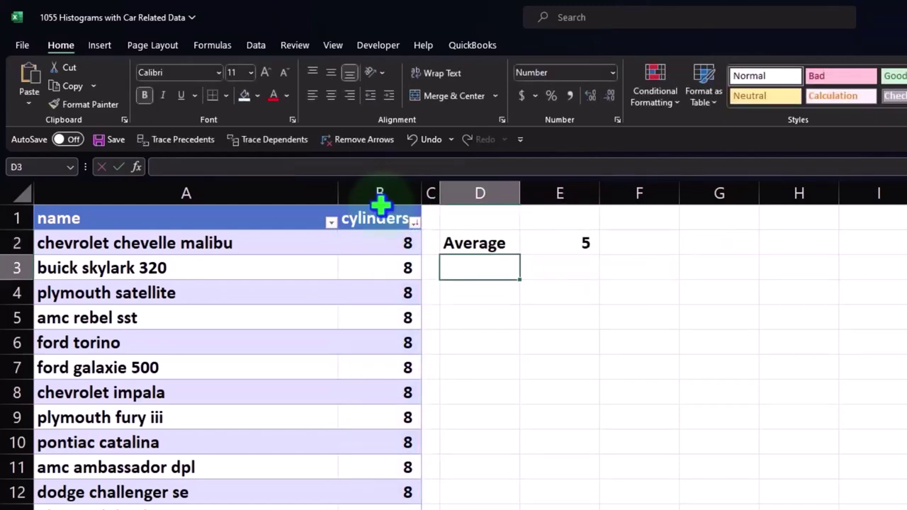
Type a Mean label in D3, leave E3 empty, and return to D3 to relabel it
text(Mean)
key(Tab)
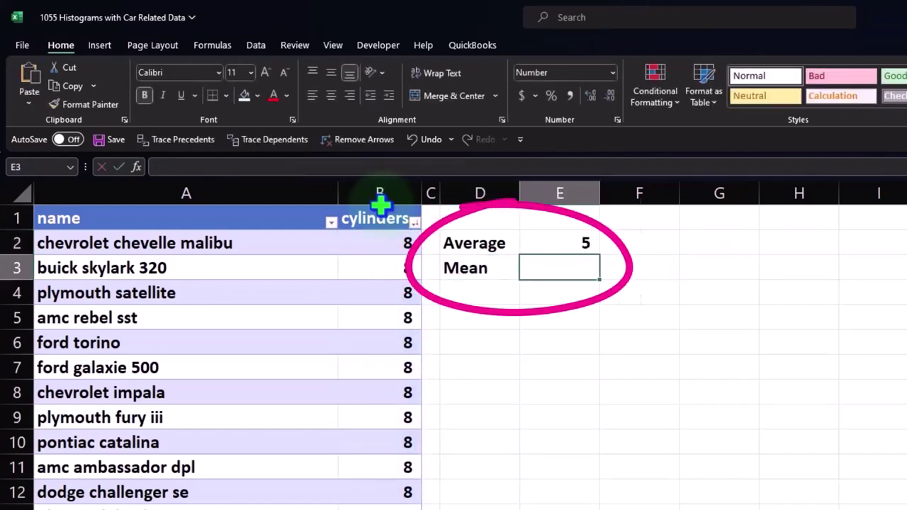
text(=mea)
key(BackSpace)
key(BackSpace)
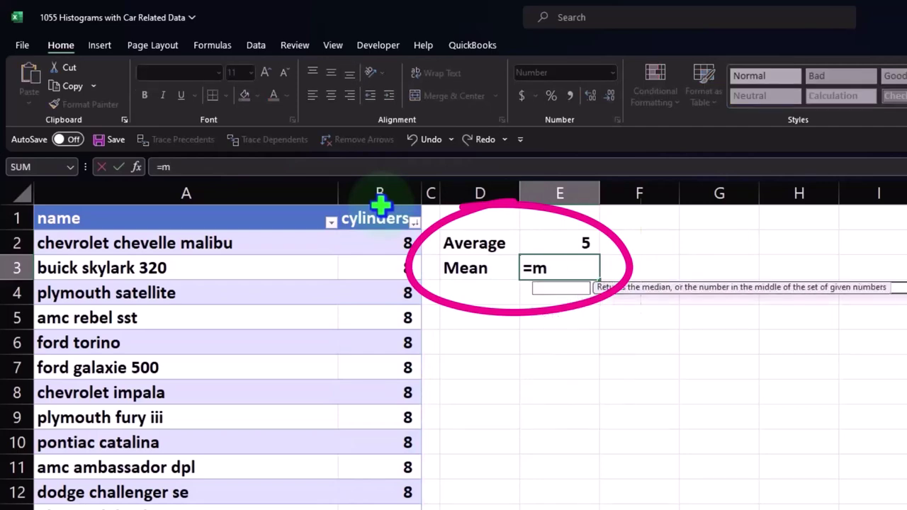
key(BackSpace)
key(BackSpace)
key(Return)
key(Up)
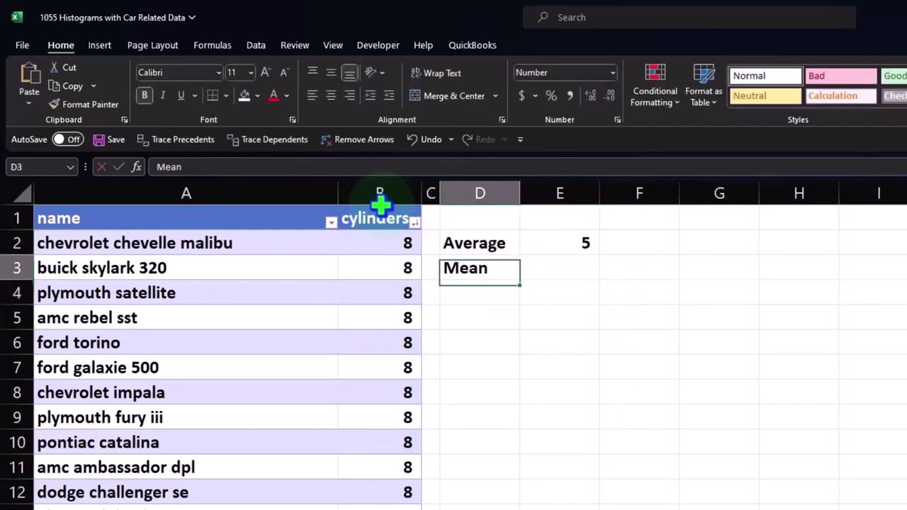
Label D3 Median and enter =MEDIAN(Table12[cylinders]) in E3, giving 4
text(Median)
key(Tab)
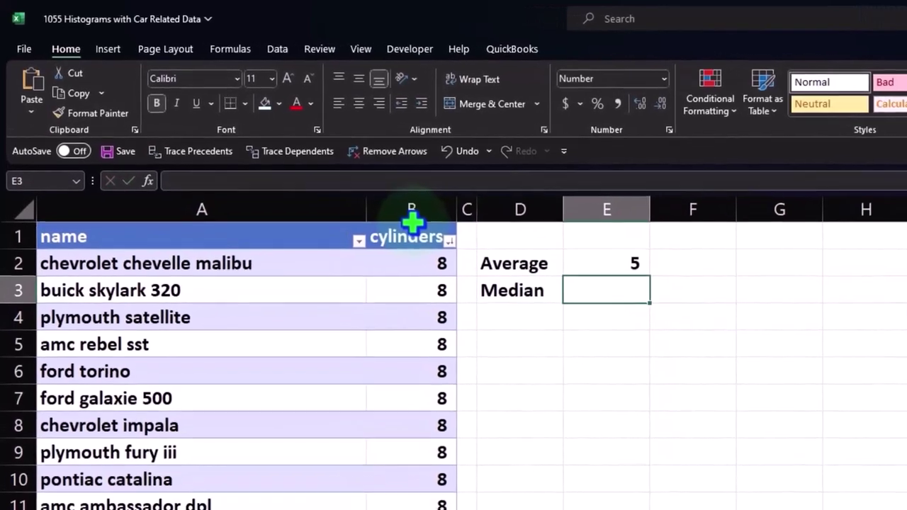
text(=me)
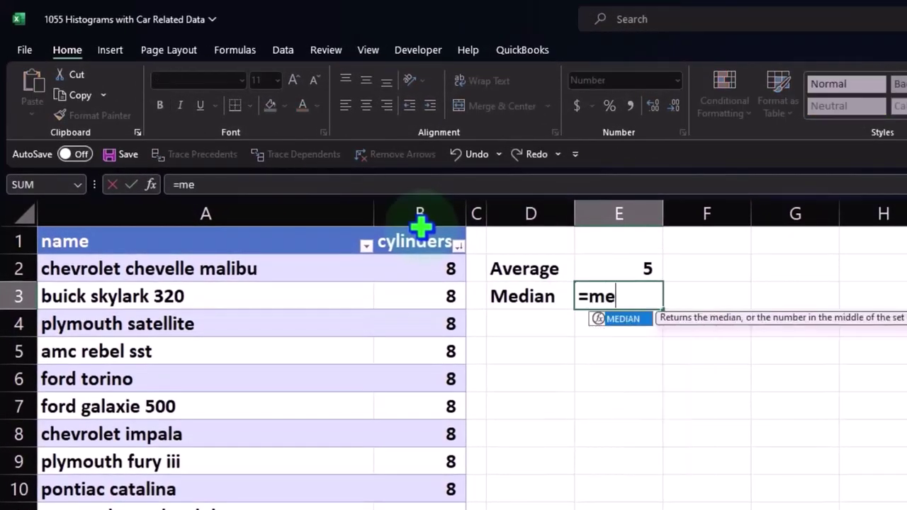
double_click(626, 320)
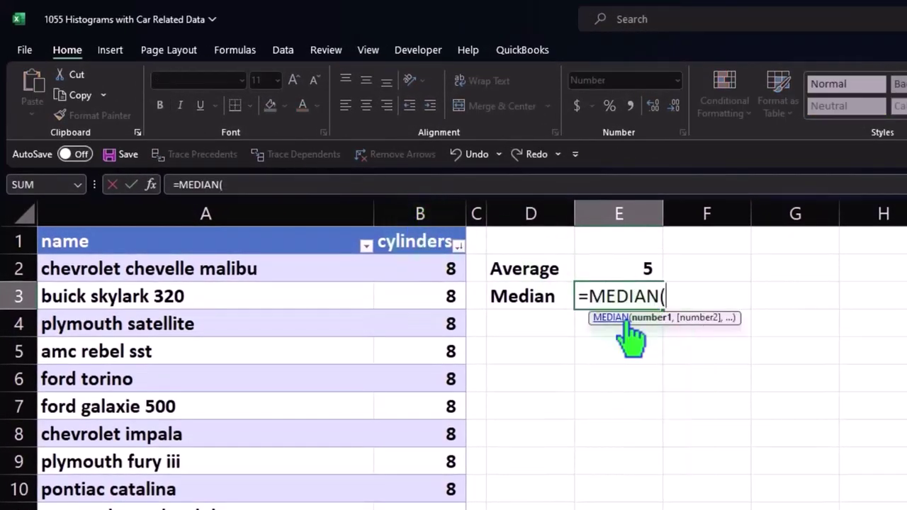
click(420, 223)
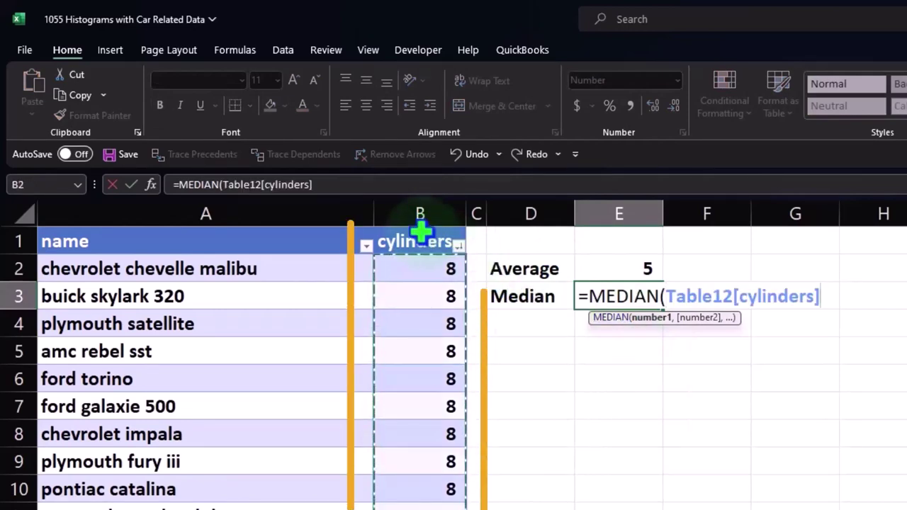
key(Return)
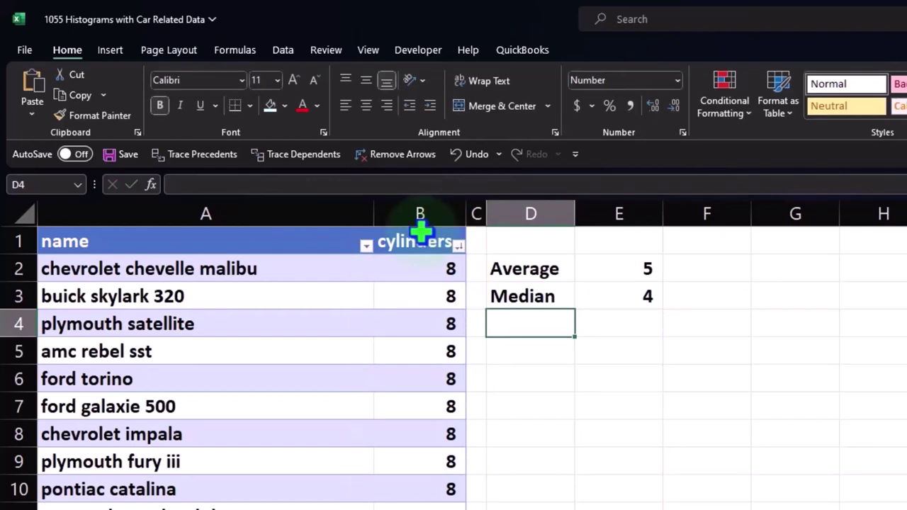
Label D4 Max and enter =MAX(Table12[cylinders]) in E4, giving 8
text(Max)
key(Tab)
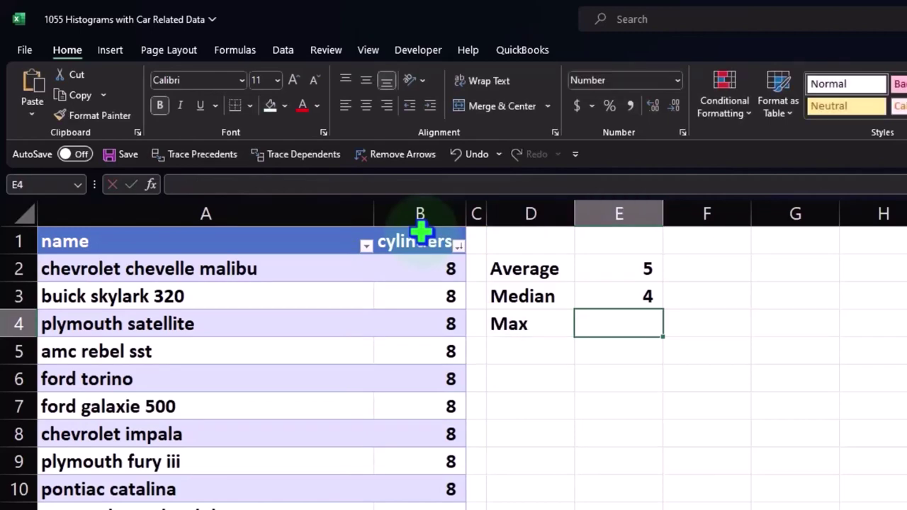
text(=)
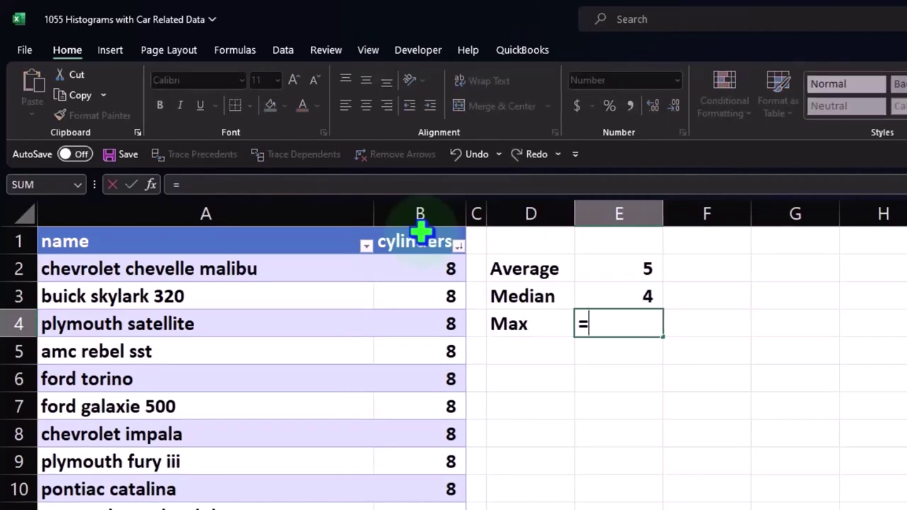
text(max)
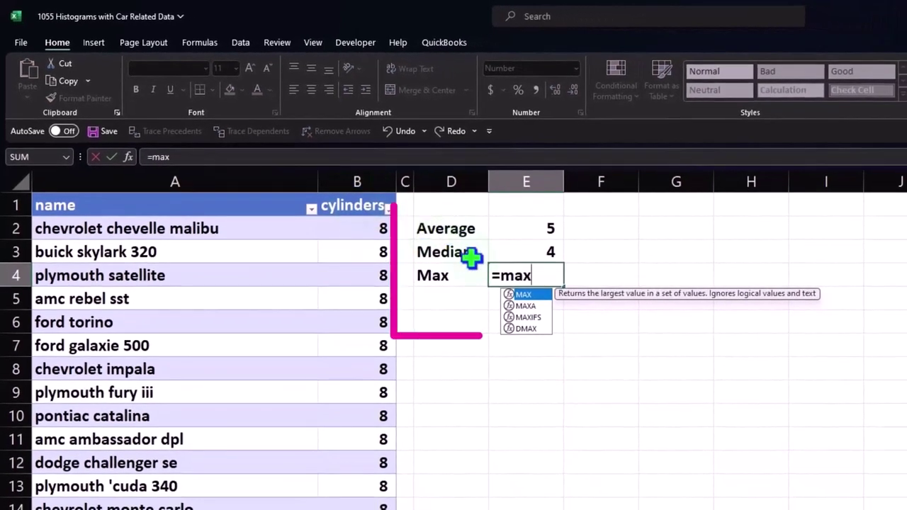
double_click(516, 295)
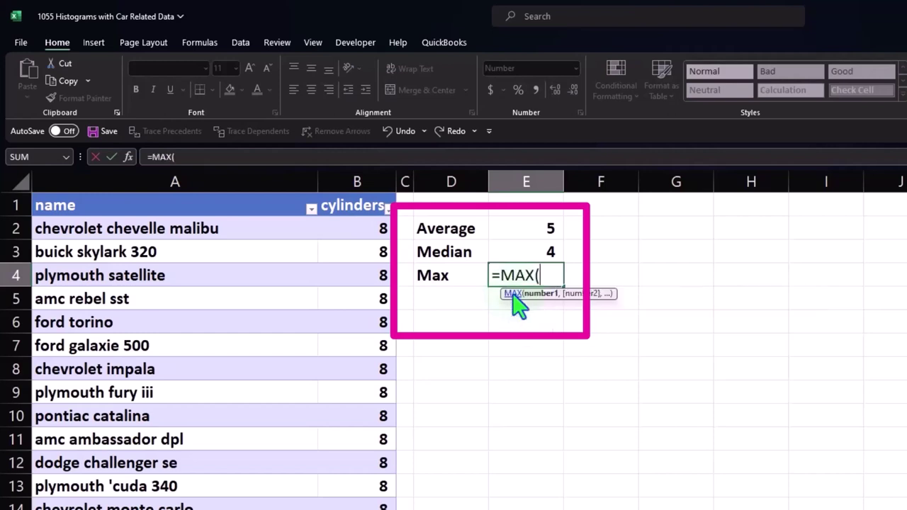
click(360, 198)
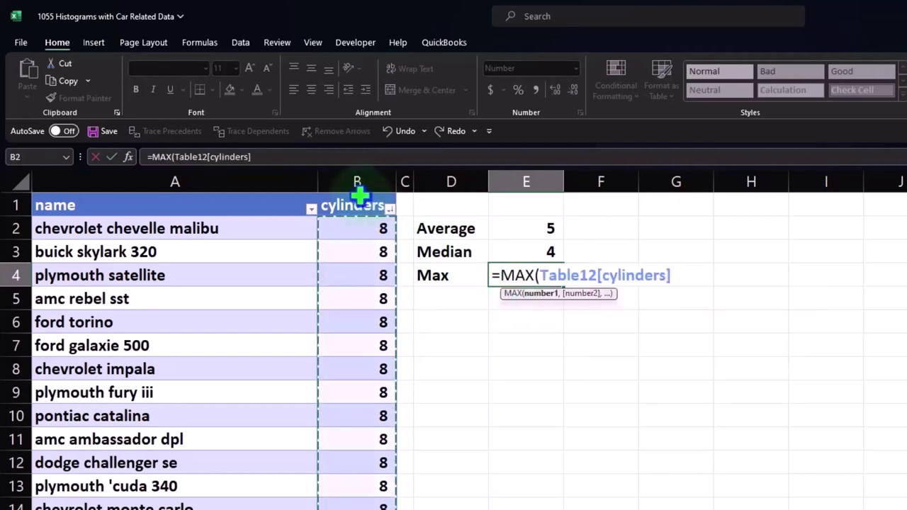
key(Return)
Label D5 Min and enter =MIN(Table12[cylinders]) in E5, giving 3
text(Min)
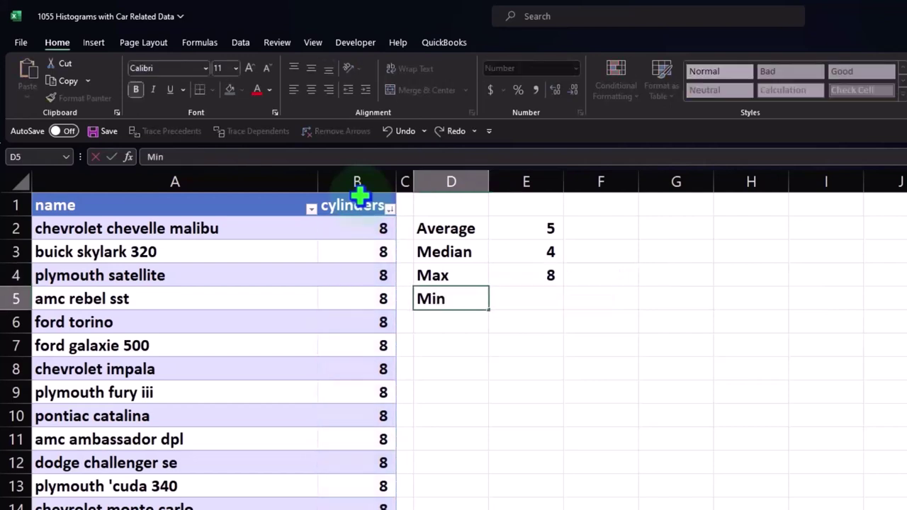
key(Tab)
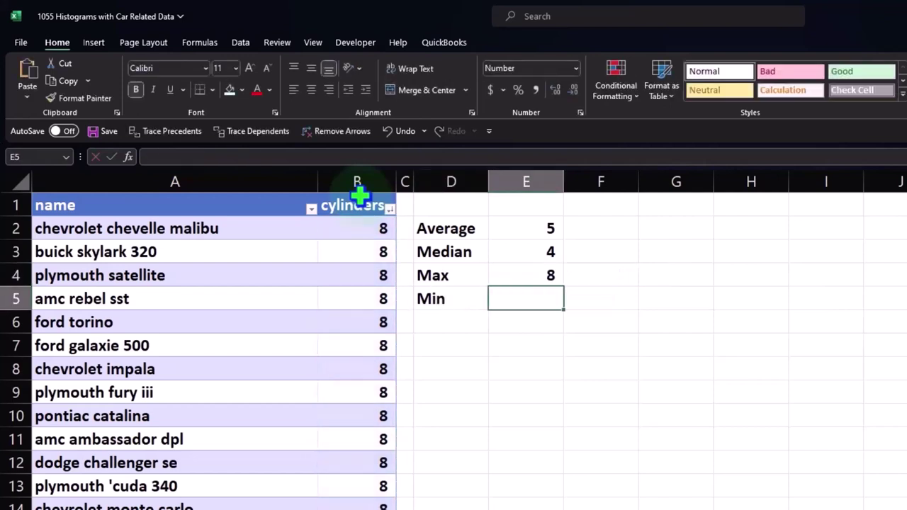
text(=min)
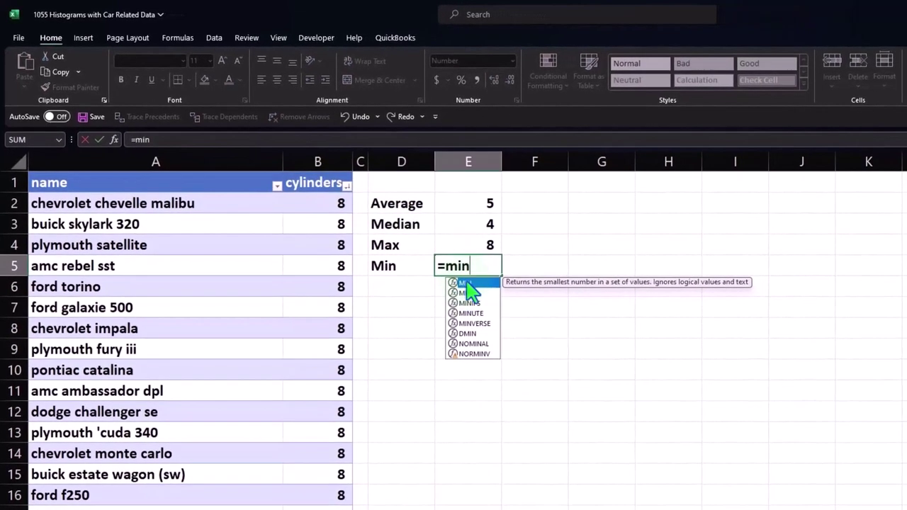
double_click(503, 305)
click(318, 177)
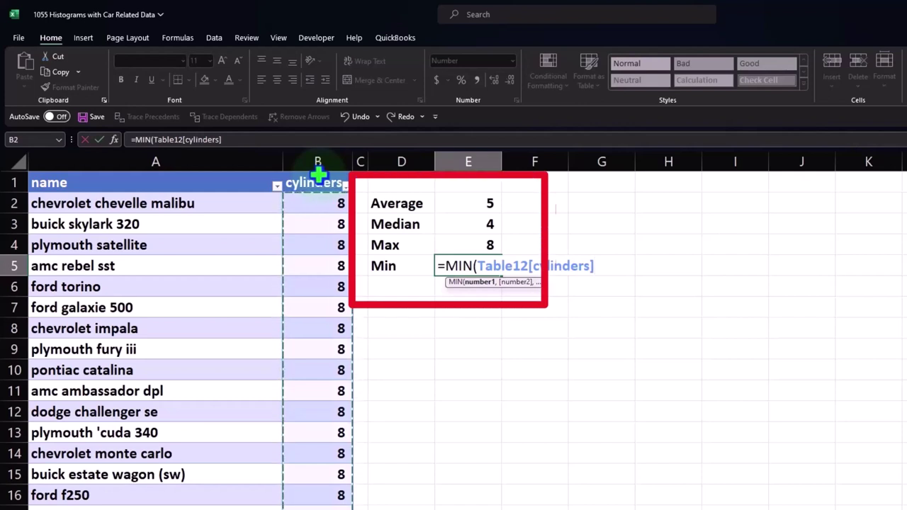
key(Return)
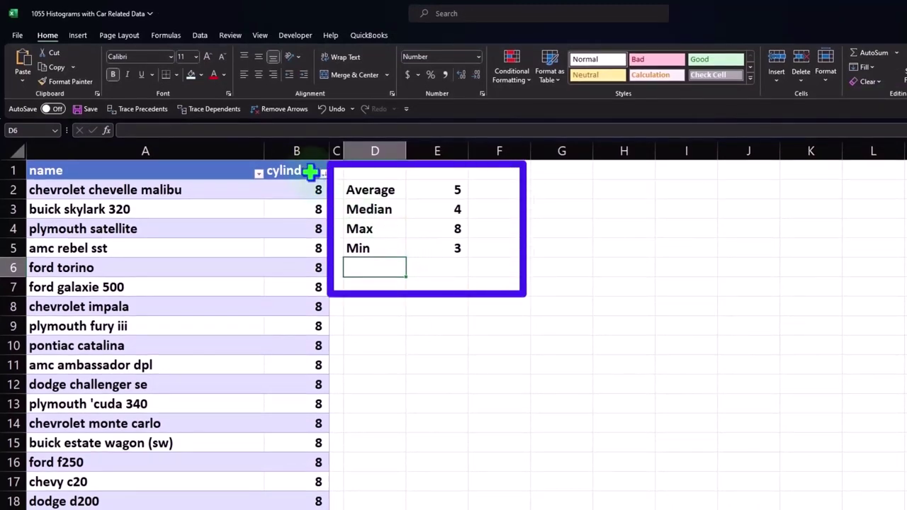
Insert a cylinders histogram beside the stats block, delete its title, and enlarge it
click(301, 163)
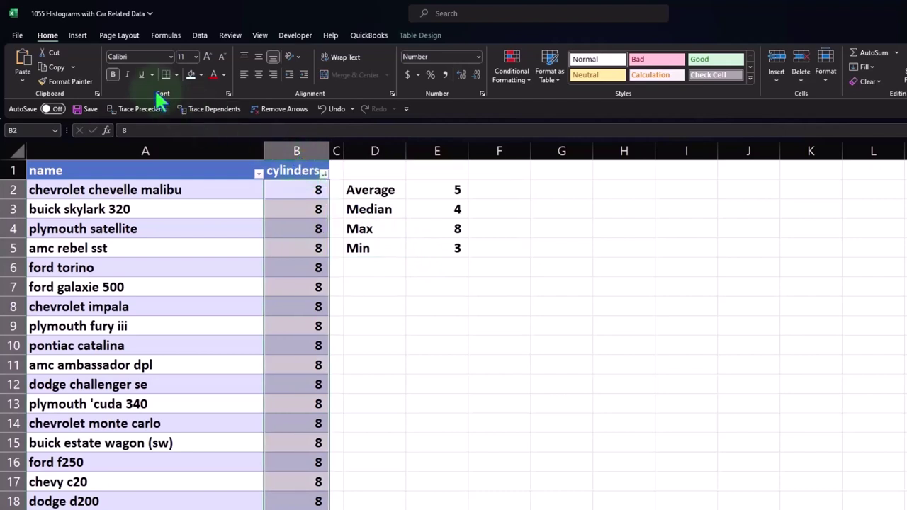
click(78, 36)
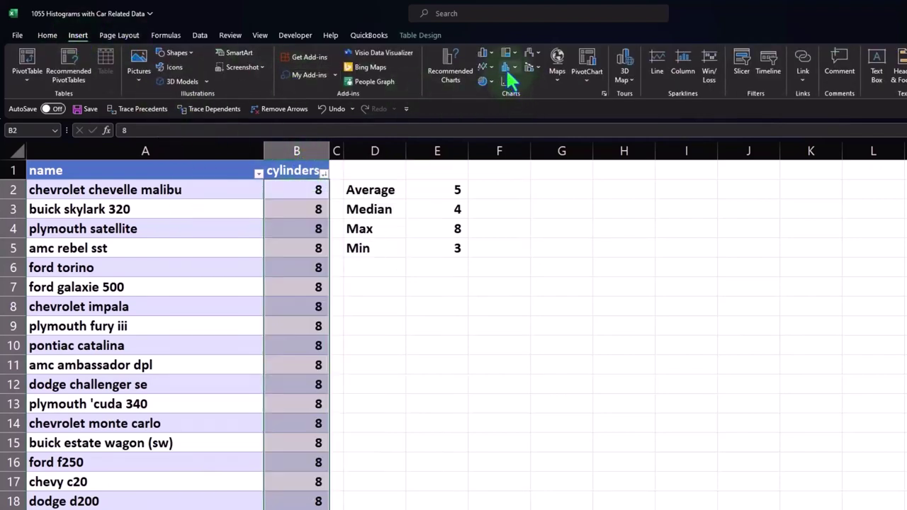
click(507, 71)
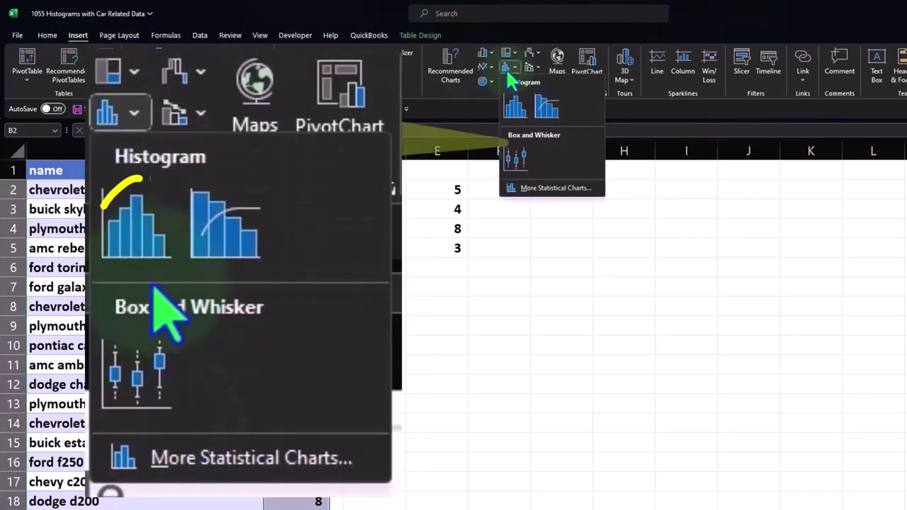
click(518, 104)
drag(461, 202, 608, 184)
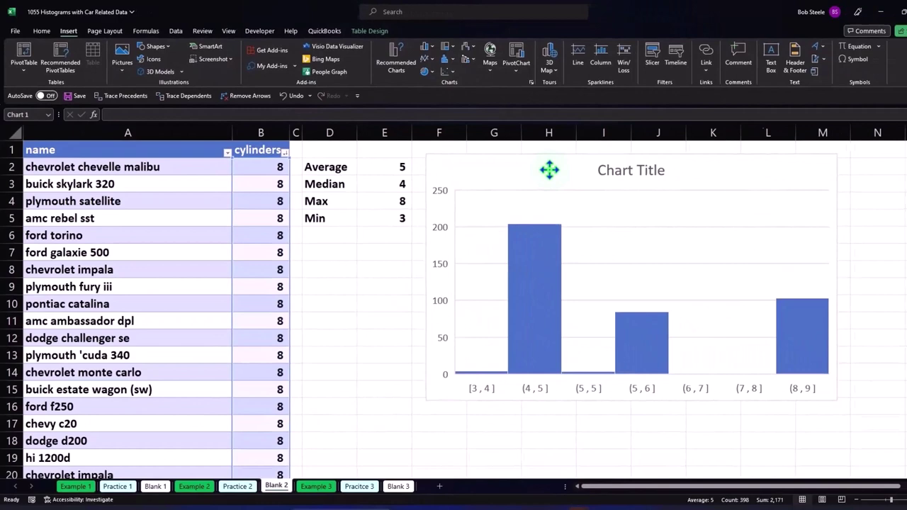
click(580, 169)
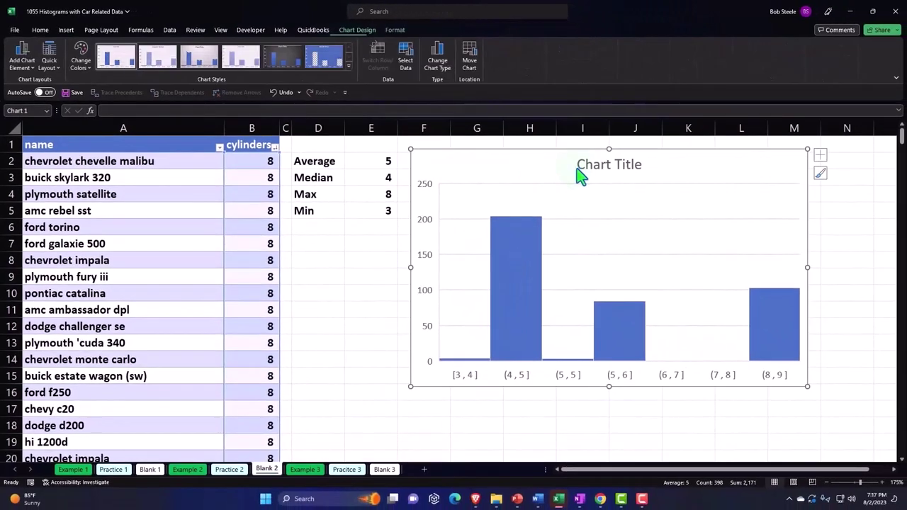
key(Delete)
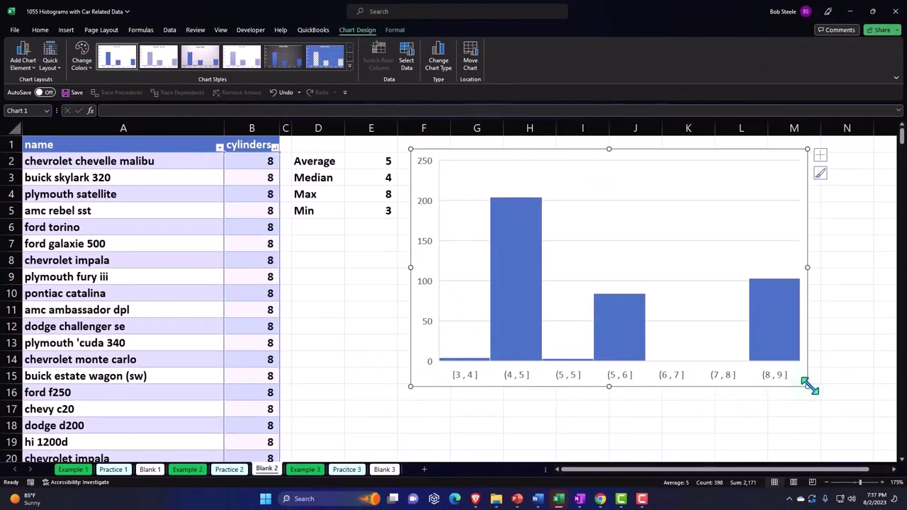
drag(808, 386, 842, 397)
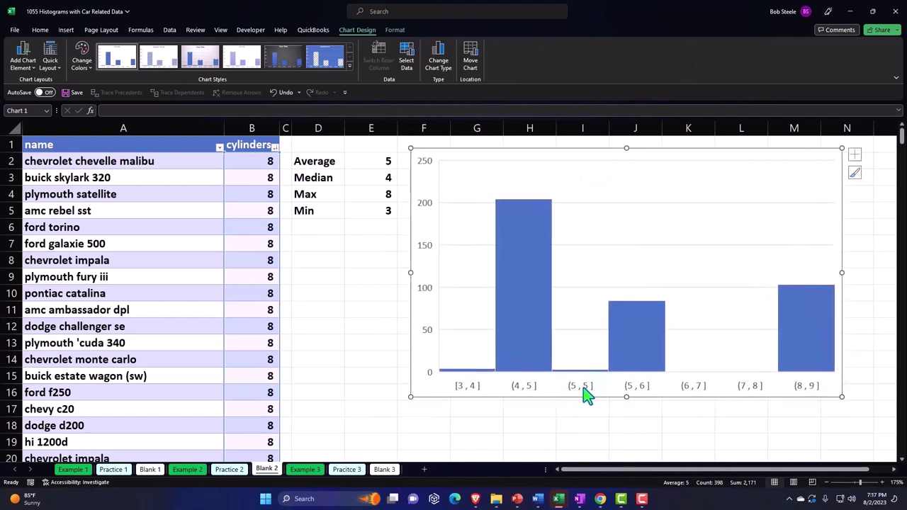
mouse_move(637, 329)
click(351, 273)
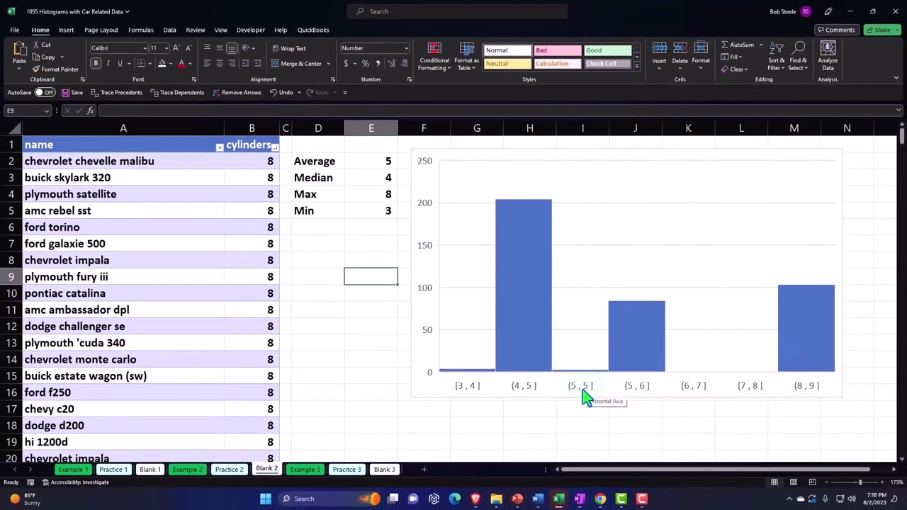
Switch the cylinders histogram's horizontal axis to a fixed bin width of 0.81
double_click(585, 397)
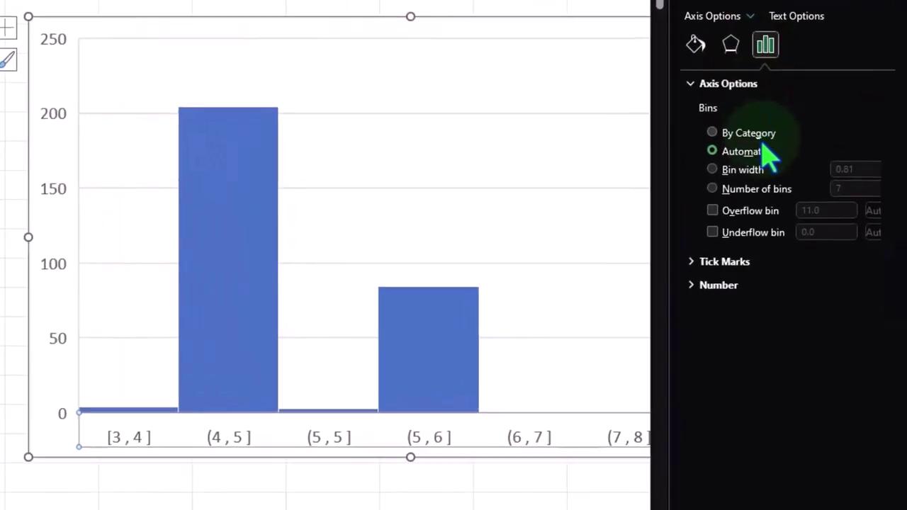
click(711, 170)
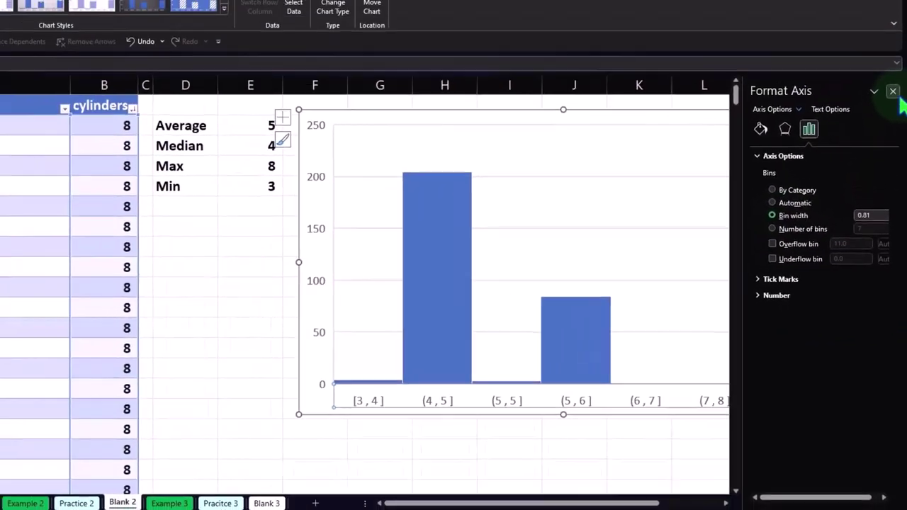
click(894, 128)
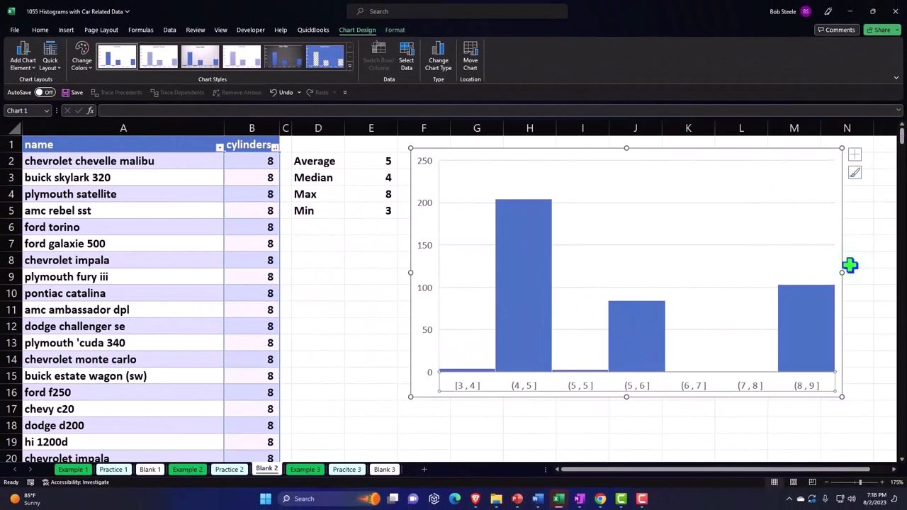
key(Escape)
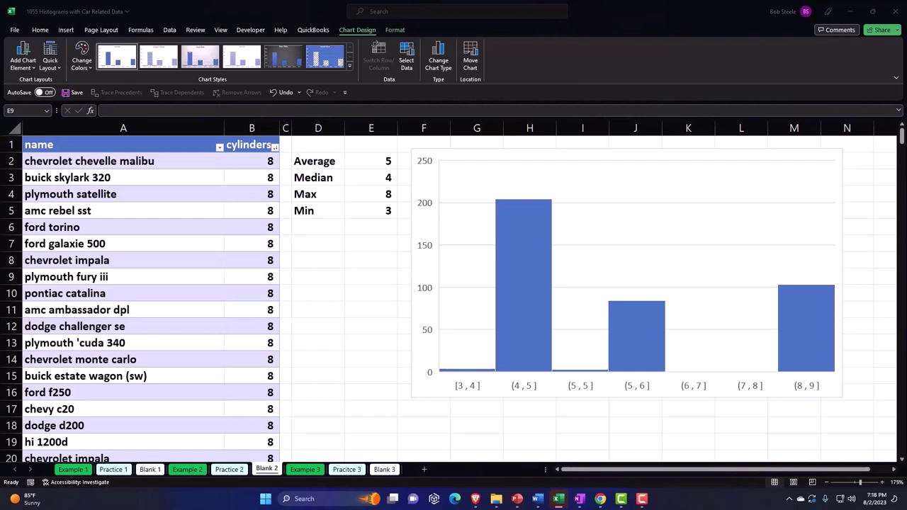
Enter the headings Cylinders and Count in D18 and E18
click(322, 426)
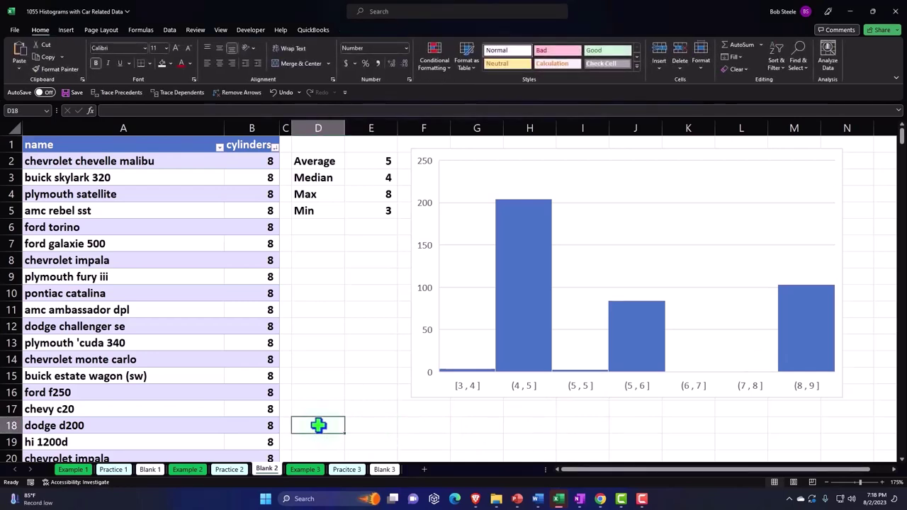
text(Cy)
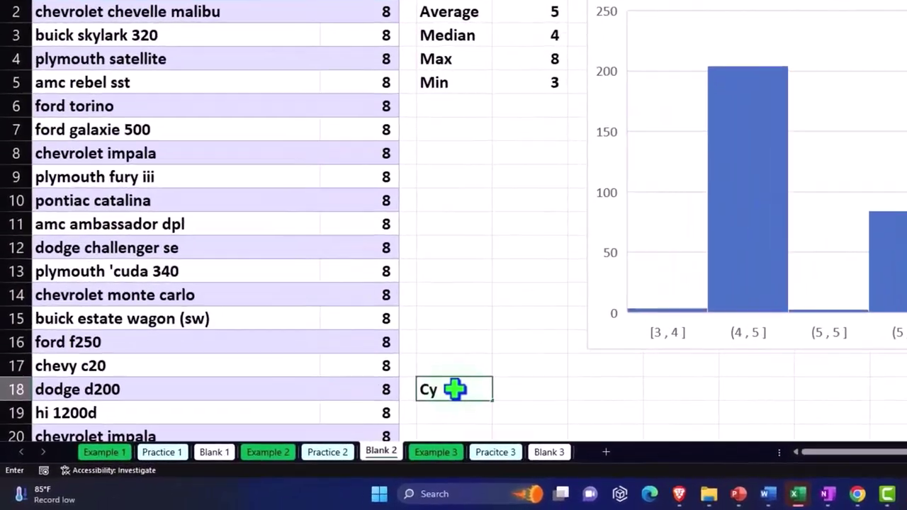
text(linders)
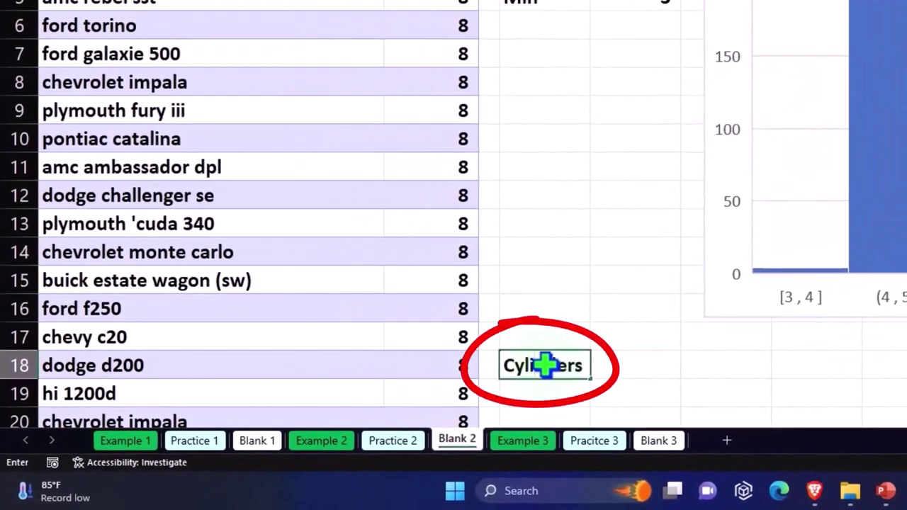
key(Tab)
text(Coun)
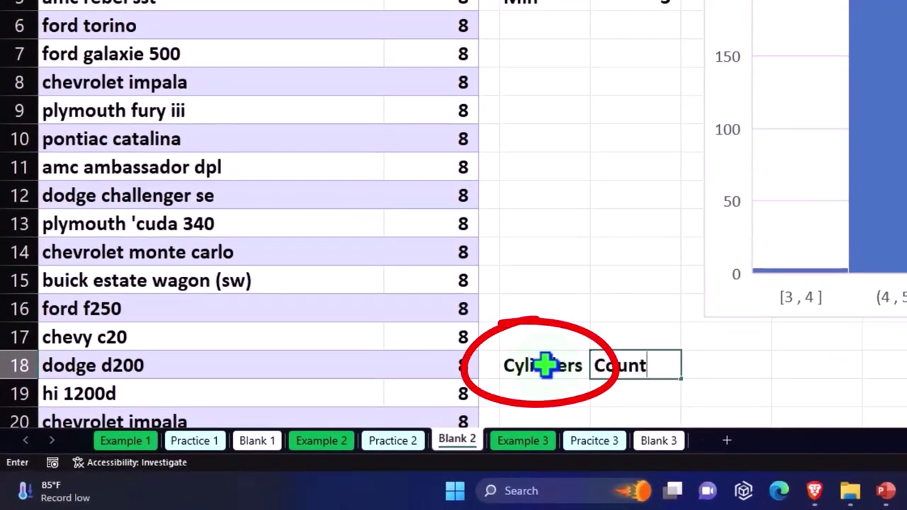
key(Return)
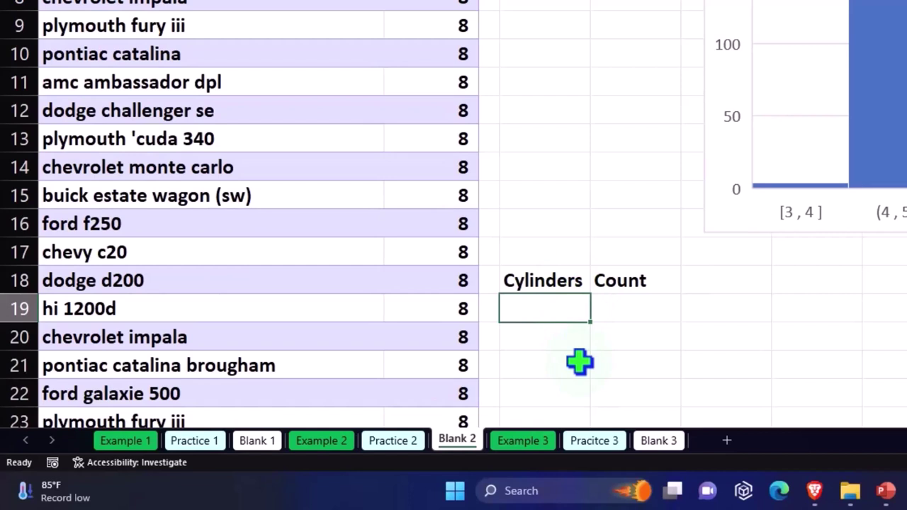
Enter 1, 2, 3 under Cylinders and extend the series down to 8 in row 26
text(1)
key(Return)
text(2)
key(Return)
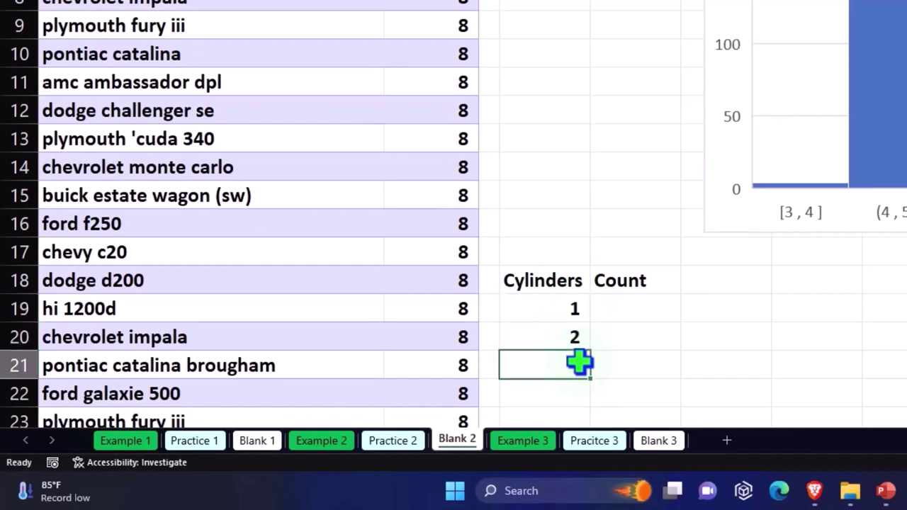
text(33)
key(BackSpace)
key(Return)
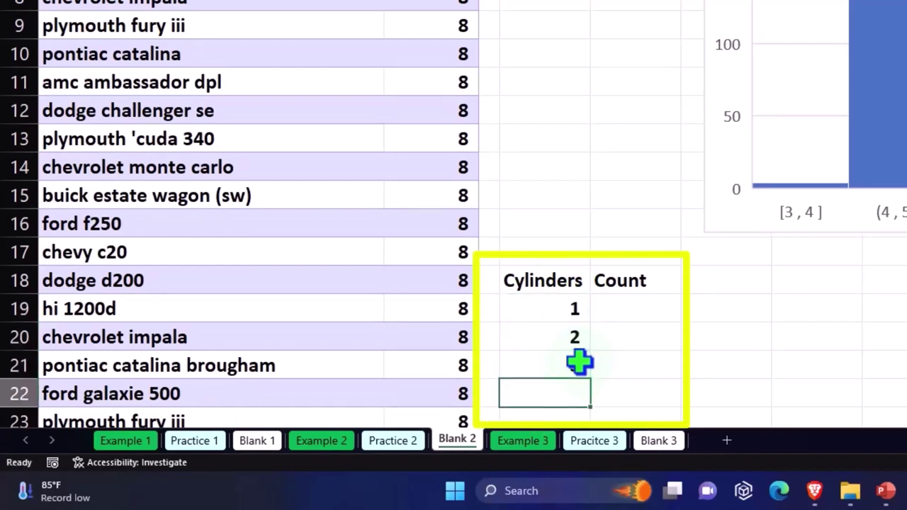
drag(569, 311, 573, 365)
scroll(600, 319, down, 1)
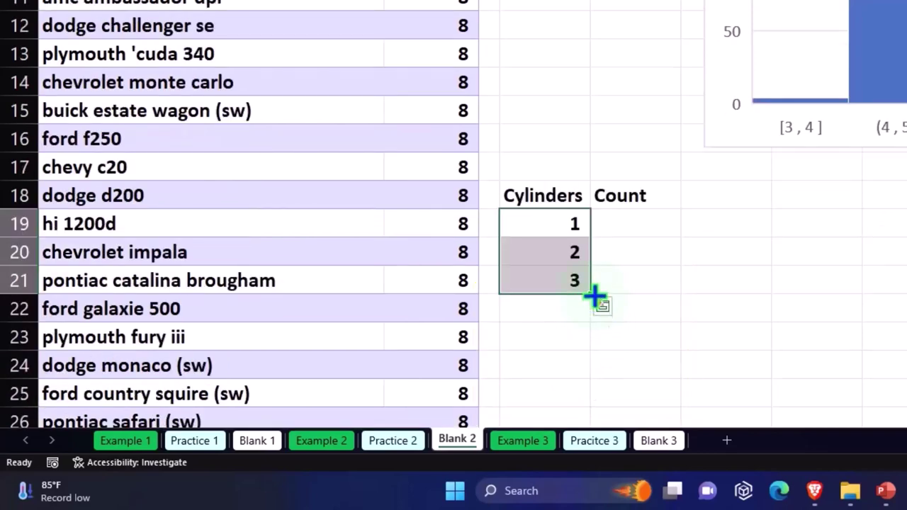
drag(594, 297, 591, 409)
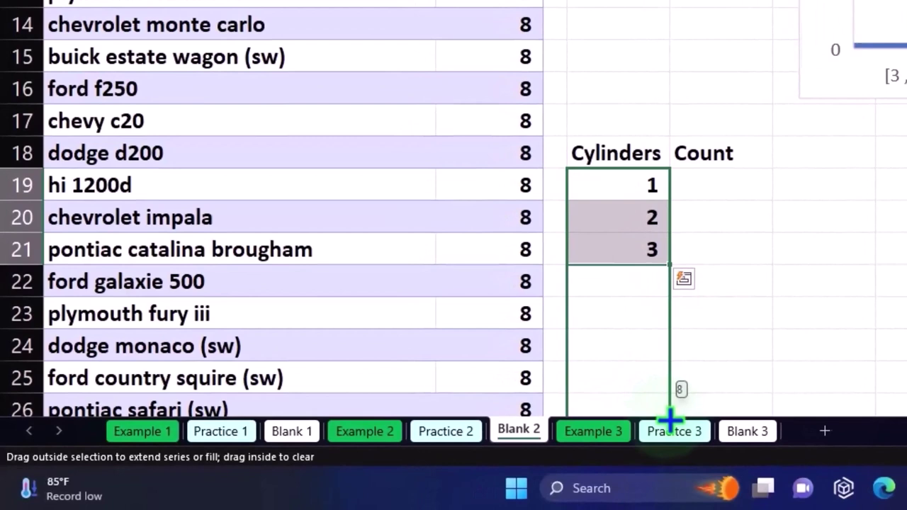
drag(593, 409, 594, 429)
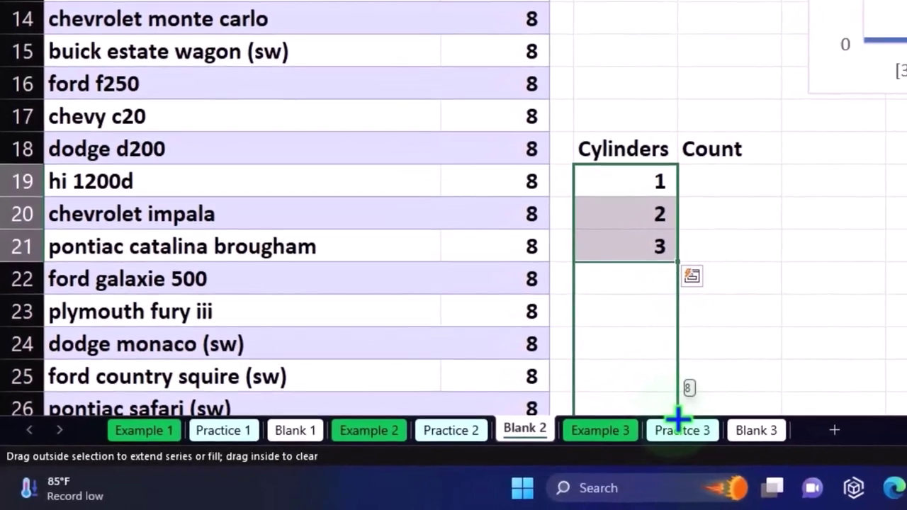
drag(678, 420, 679, 418)
scroll(719, 350, down, 1)
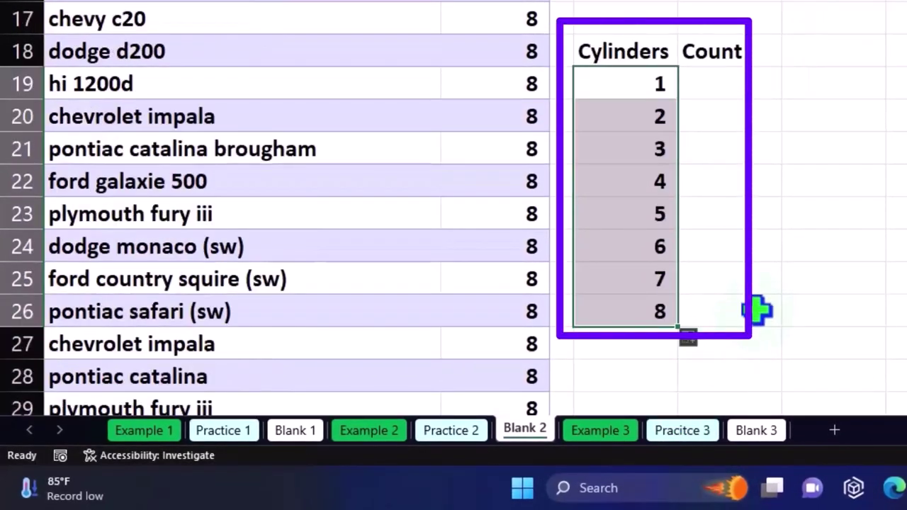
In E19 enter =COUNTIF on the table's cylinders column with D19 as criterion, giving 0
click(724, 85)
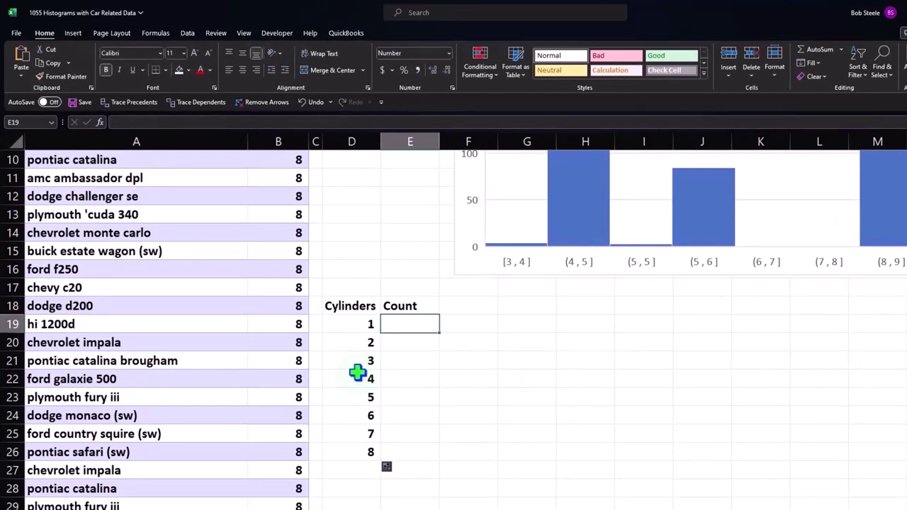
text(=)
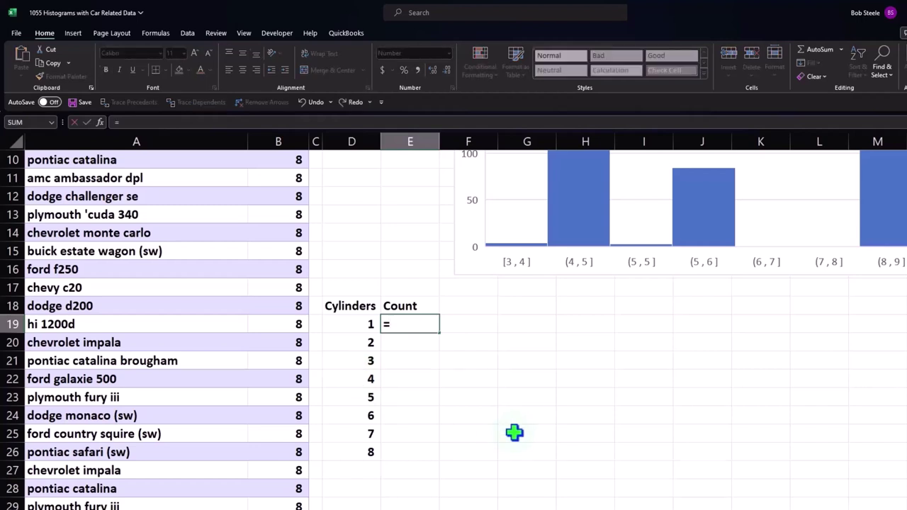
text(count)
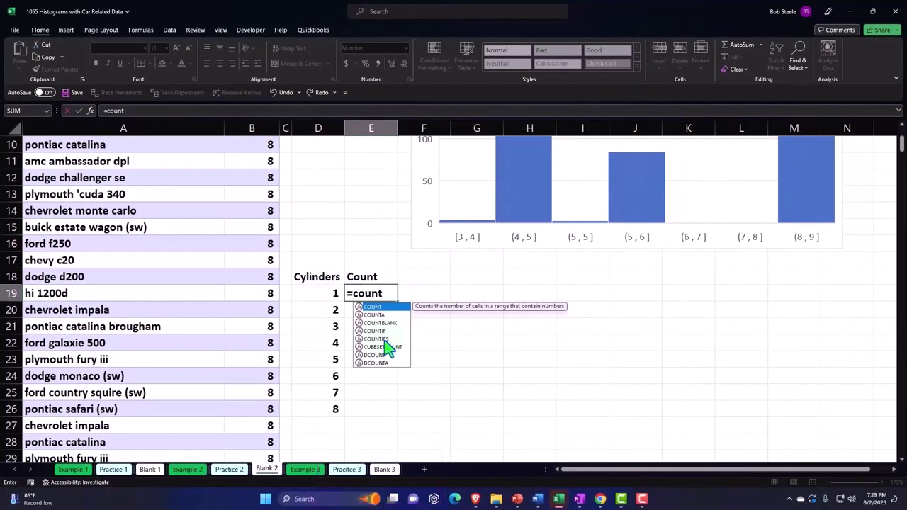
double_click(381, 331)
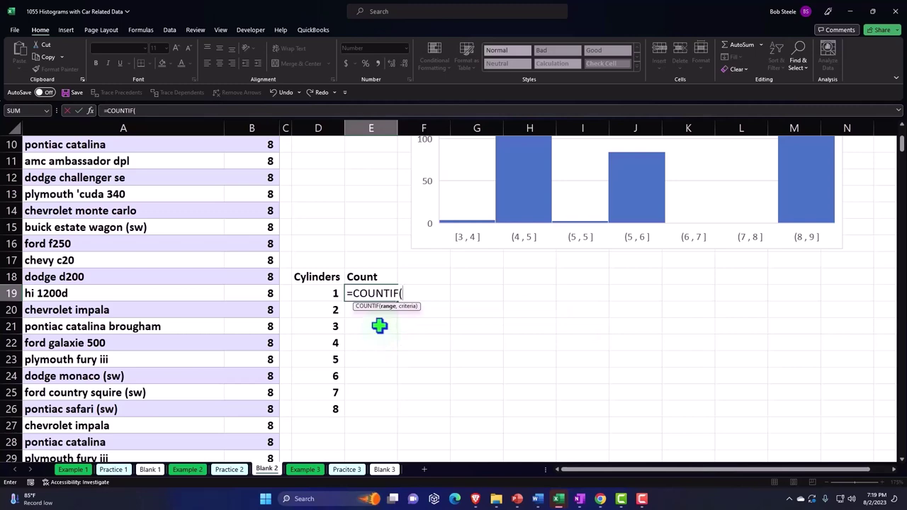
scroll(337, 348, up, 3)
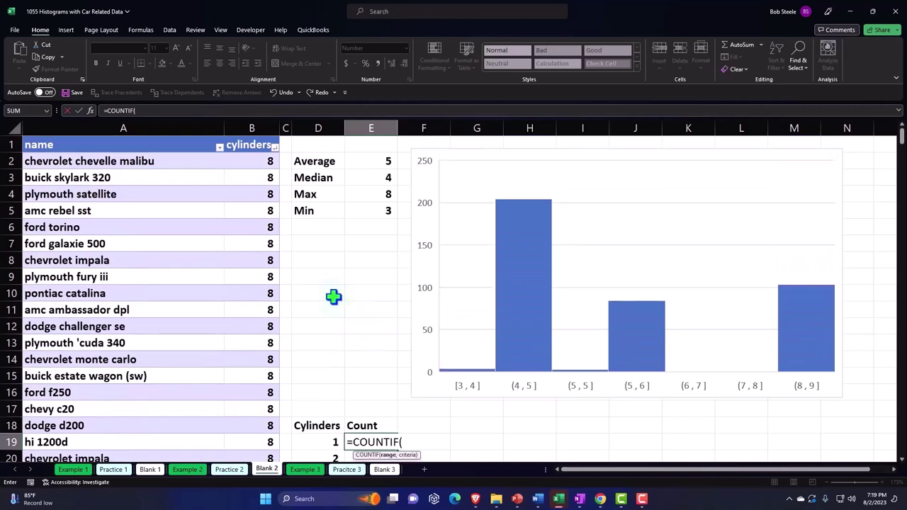
click(252, 133)
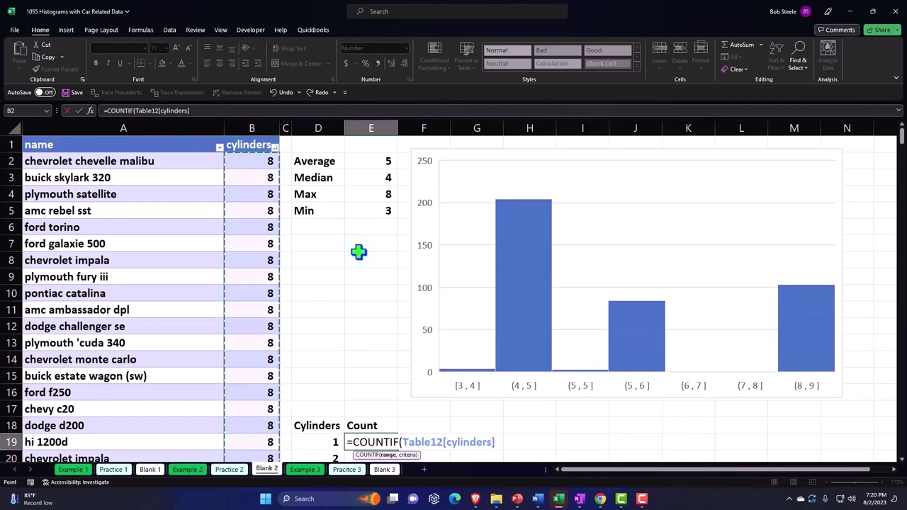
scroll(364, 280, down, 2)
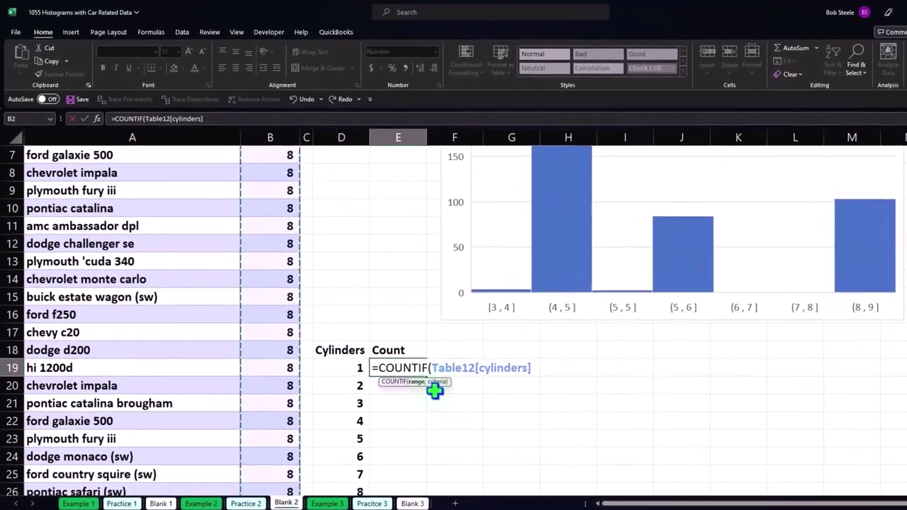
text(,)
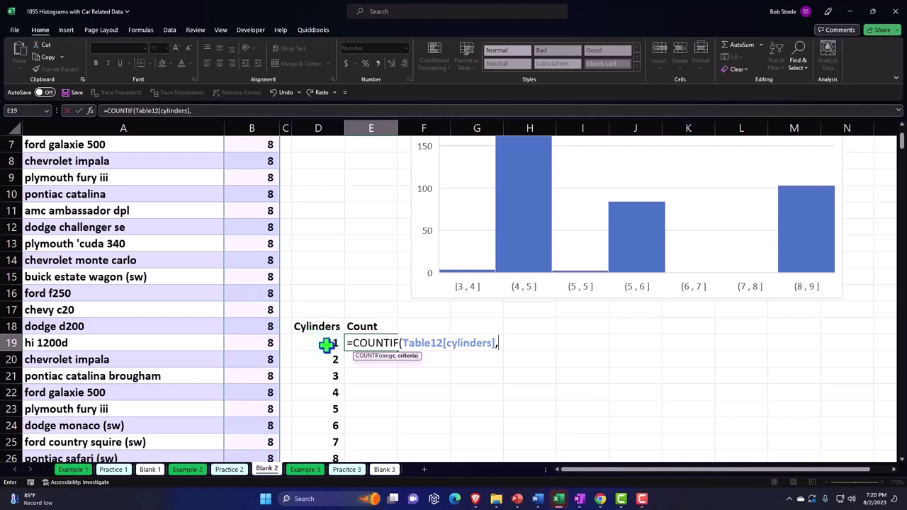
click(326, 345)
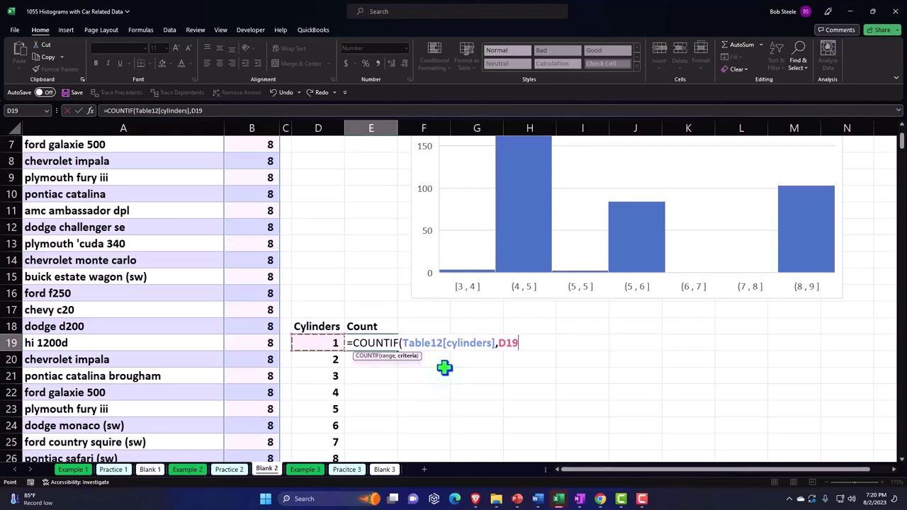
key(Return)
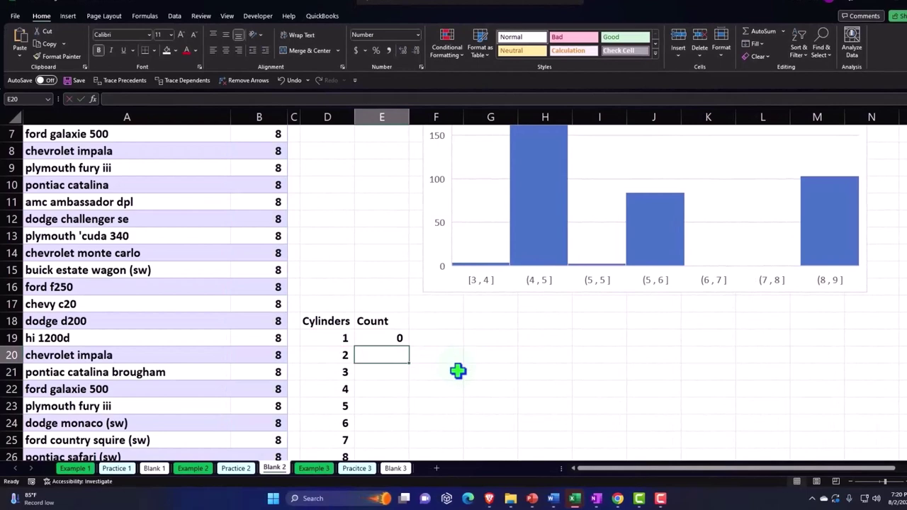
Reopen the E19 count formula to verify it and reselect the result
double_click(385, 340)
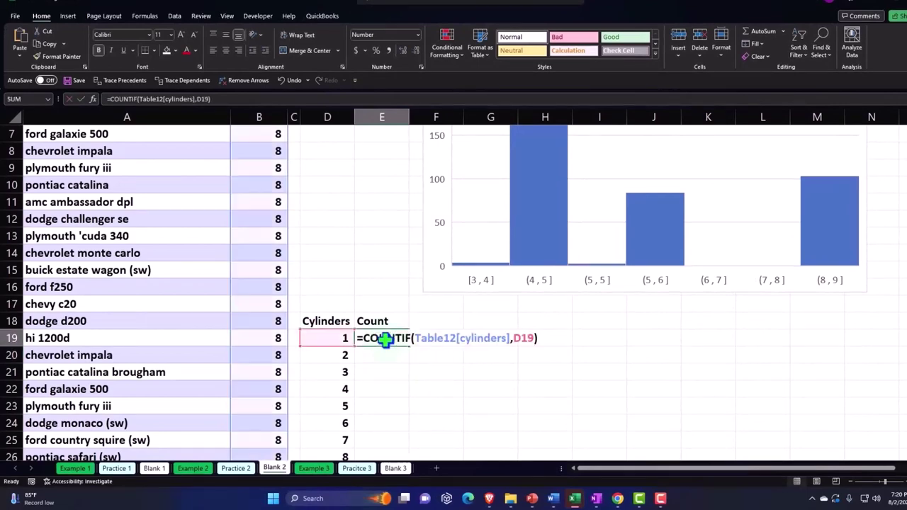
key(Return)
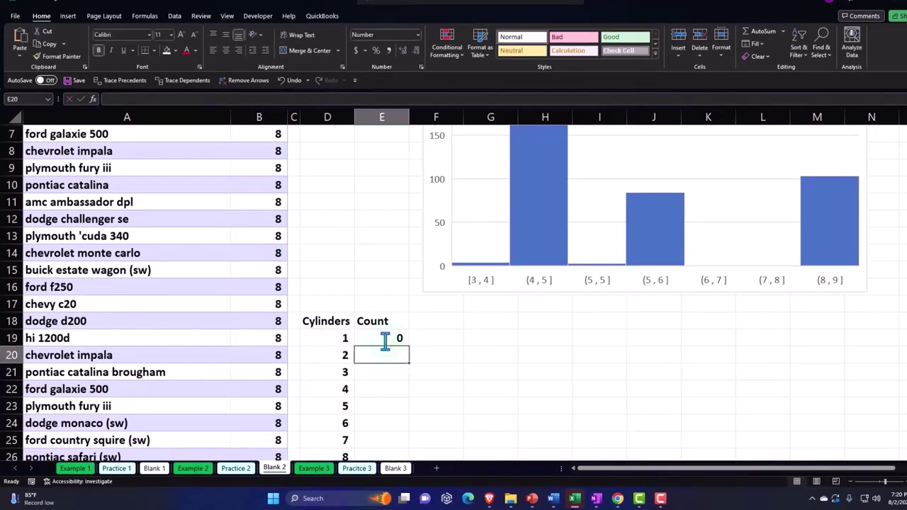
click(385, 339)
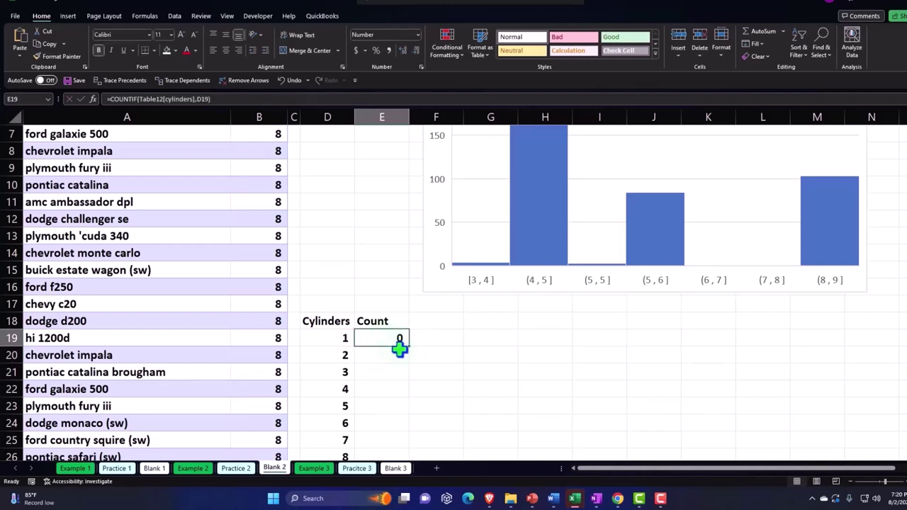
scroll(400, 348, down, 1)
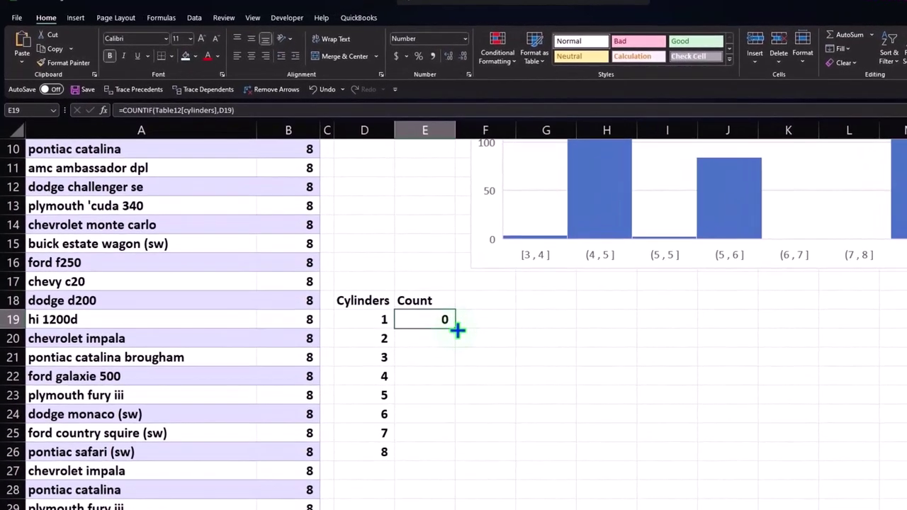
Copy the E19 COUNTIF formula down to E26, giving counts such as 204 and 103
drag(458, 329, 448, 453)
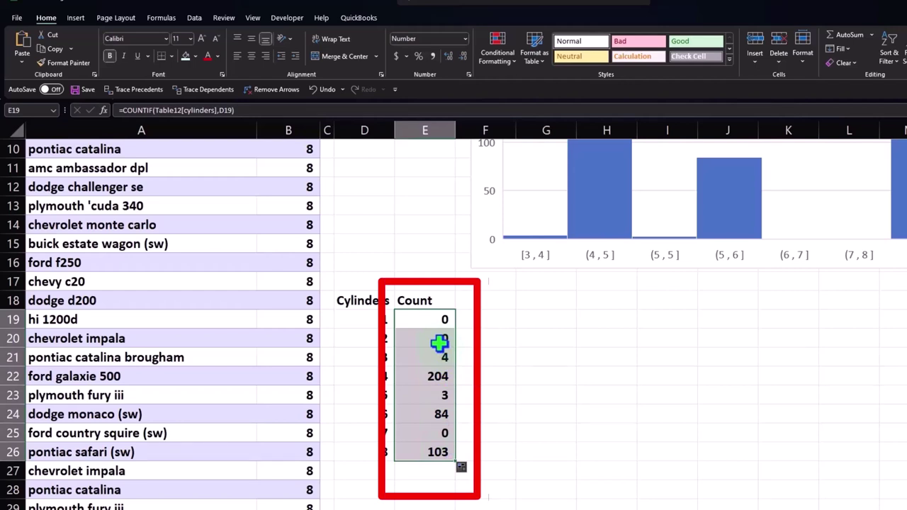
click(667, 414)
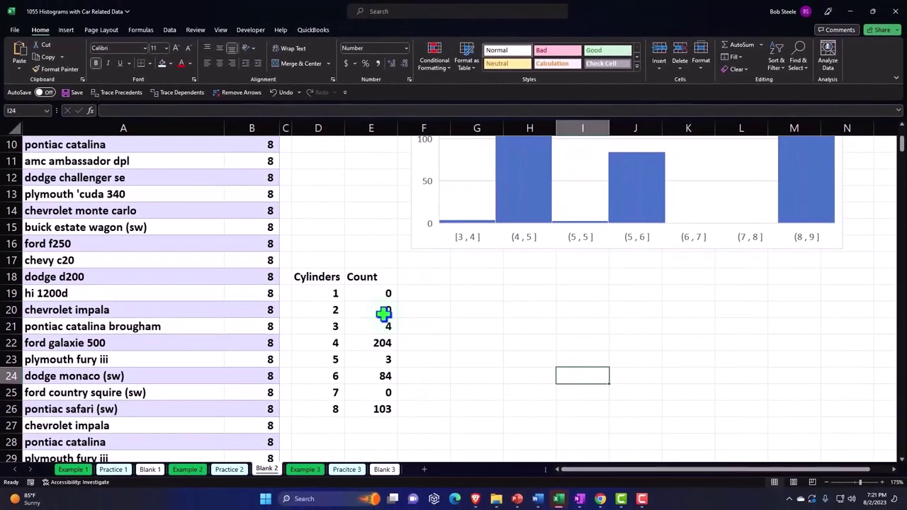
click(315, 277)
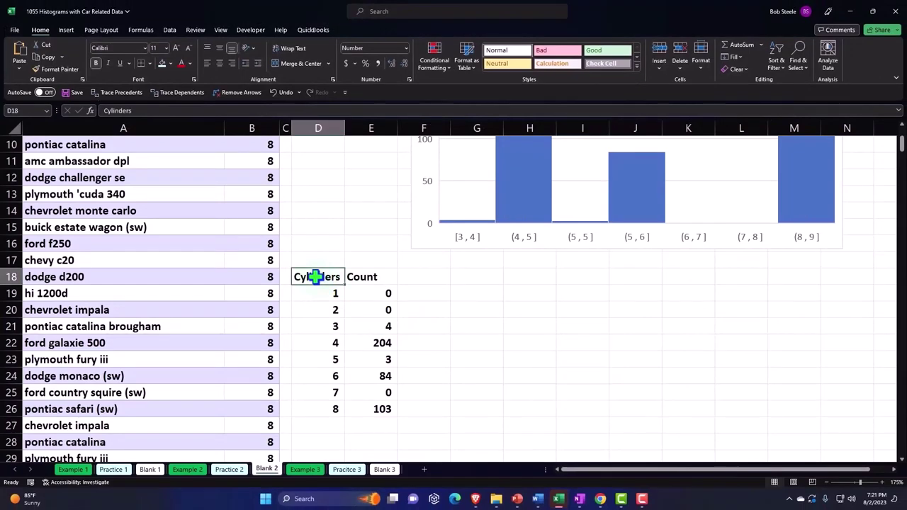
click(320, 326)
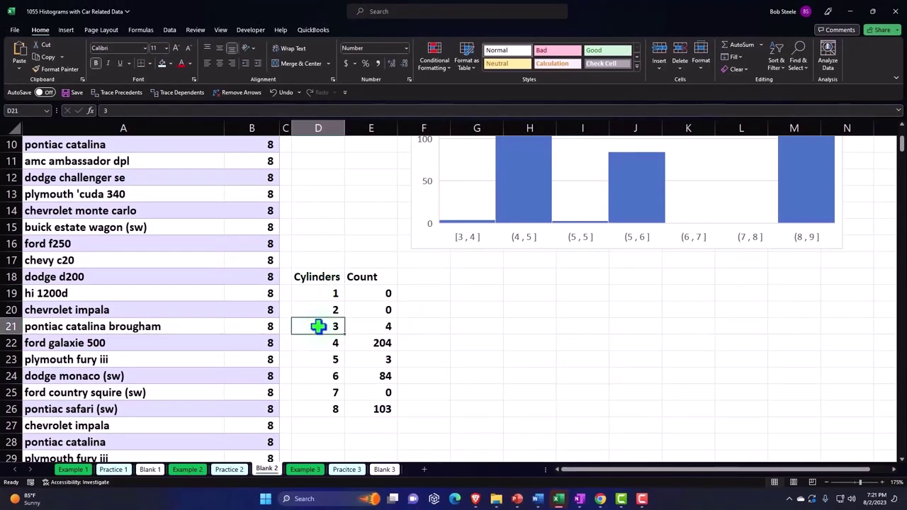
ctrl+scroll(315, 326, up, 1)
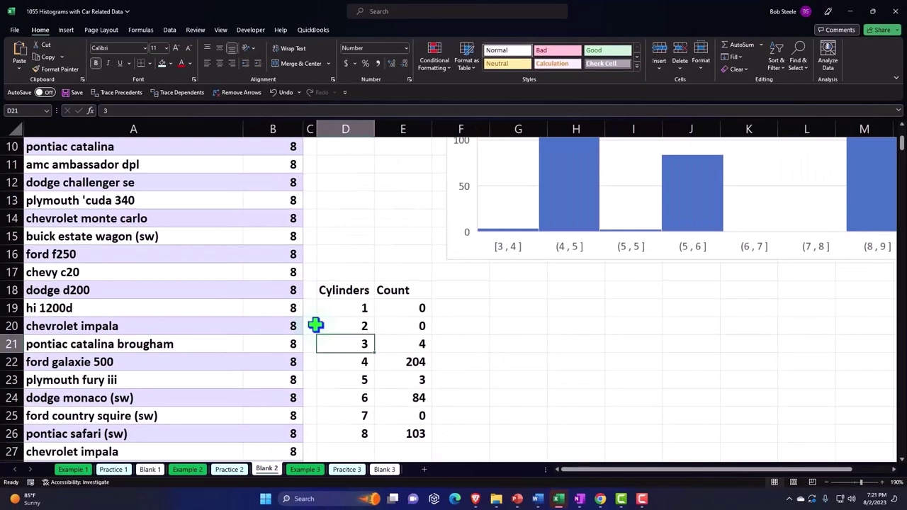
Insert a table over $D$18:$E$26 with headers, then select its data for charting
click(68, 31)
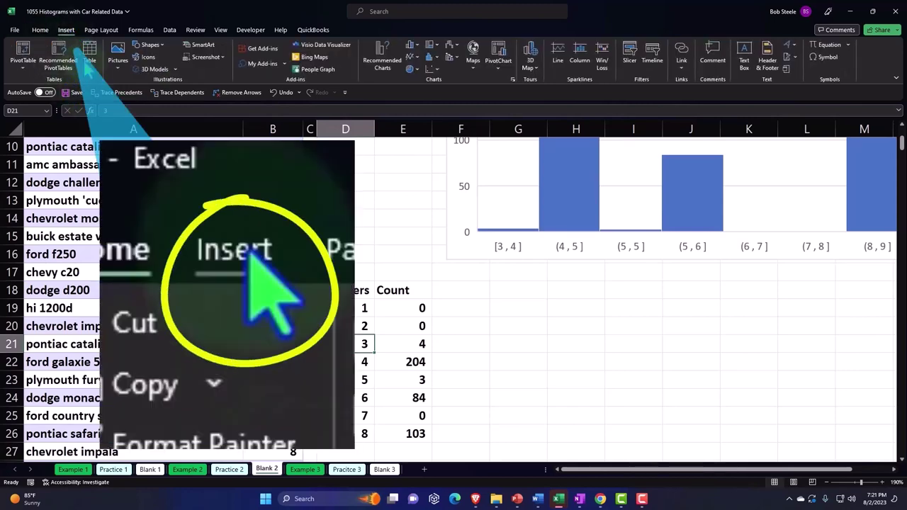
click(88, 58)
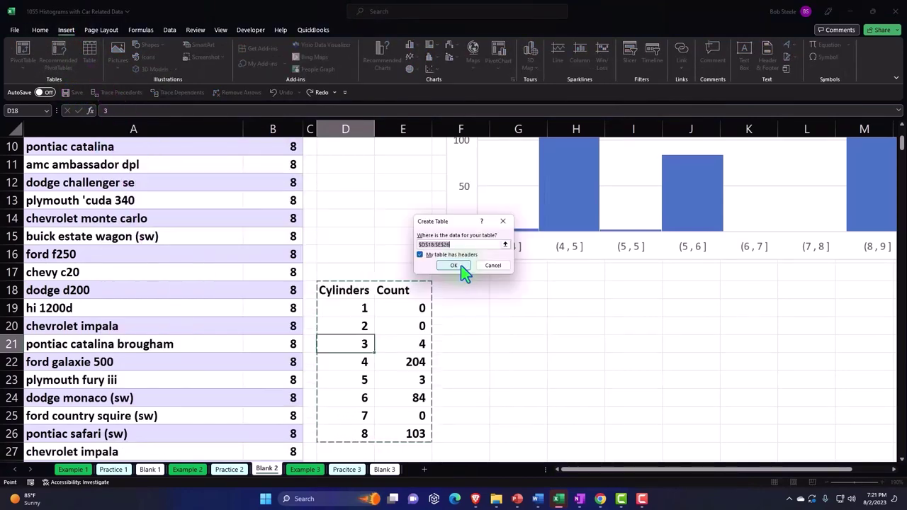
click(459, 268)
click(520, 343)
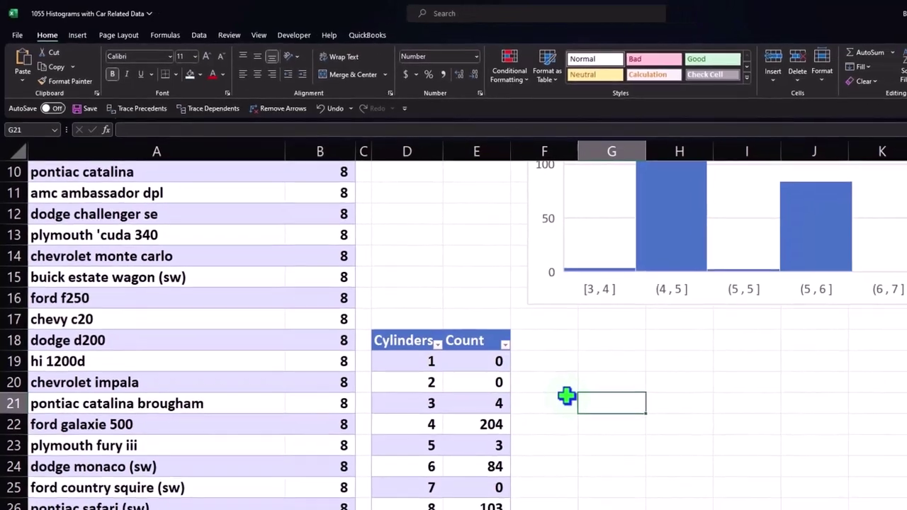
scroll(560, 391, down, 1)
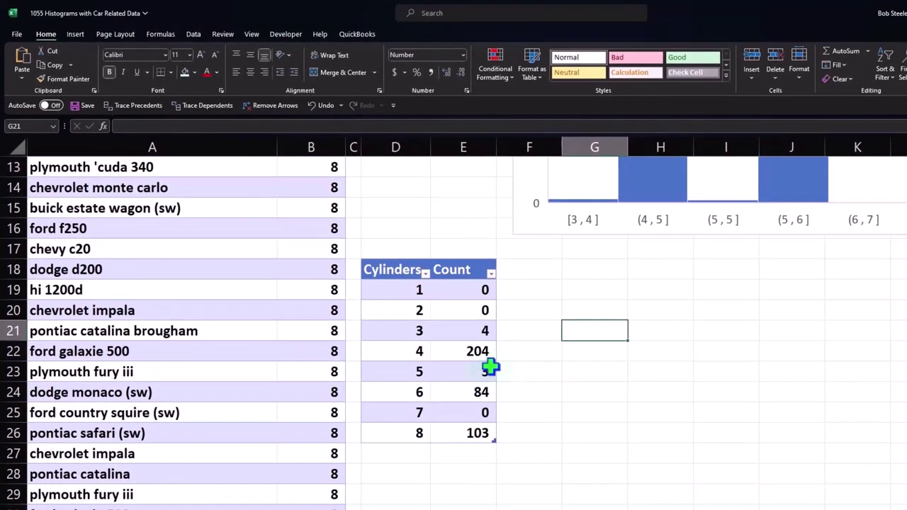
drag(399, 270, 440, 418)
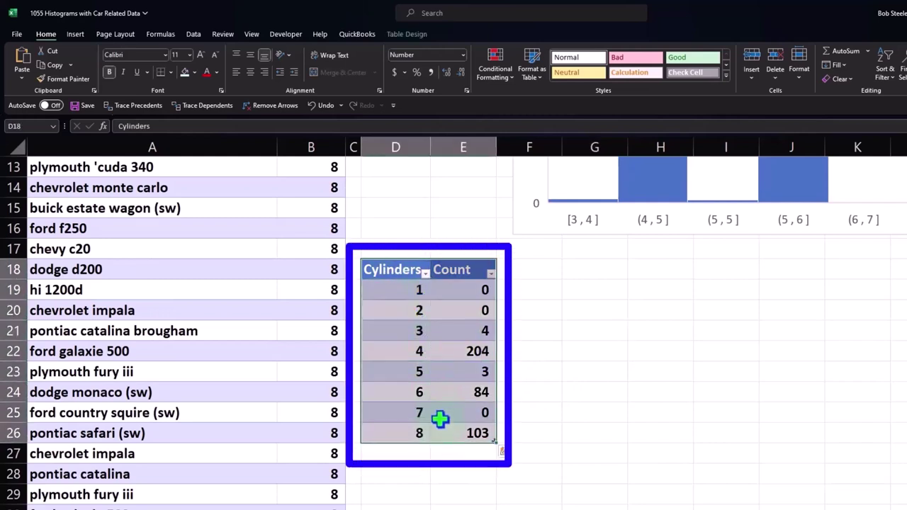
Insert a 2-D clustered column chart of the table and drag it off D18:E26
click(74, 34)
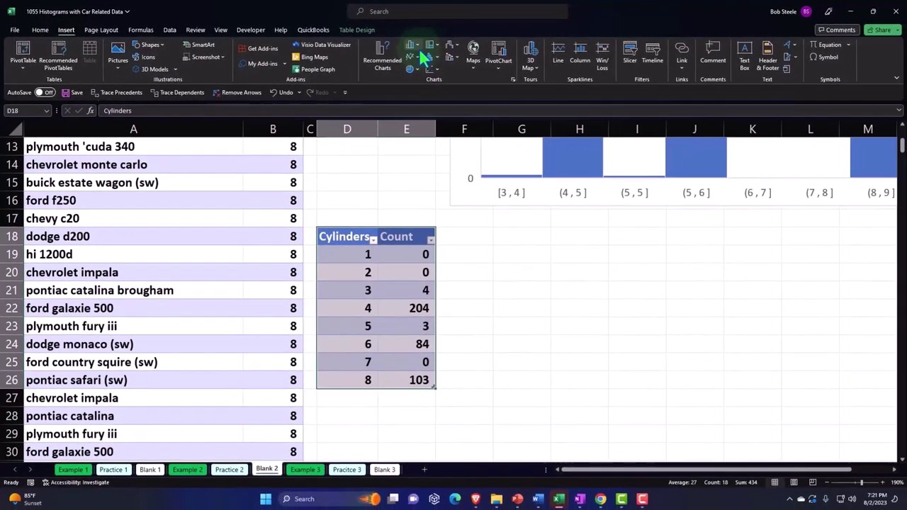
click(415, 45)
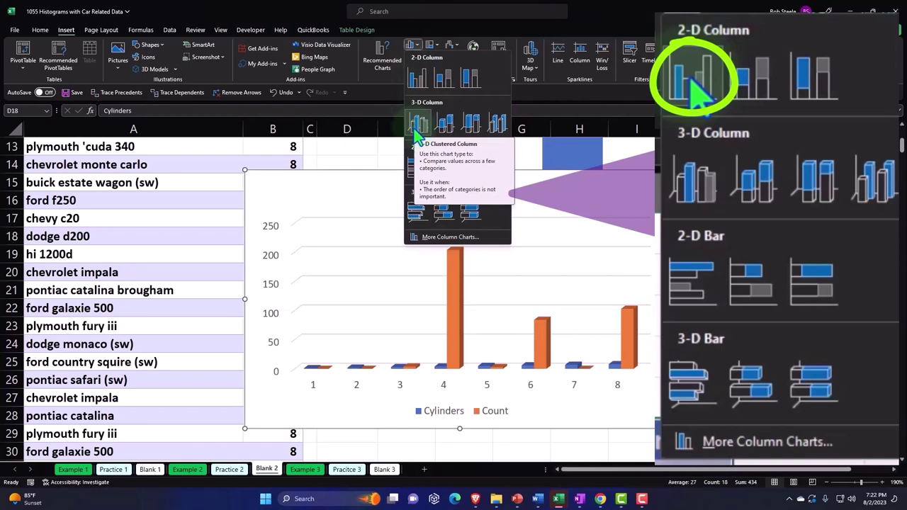
click(419, 77)
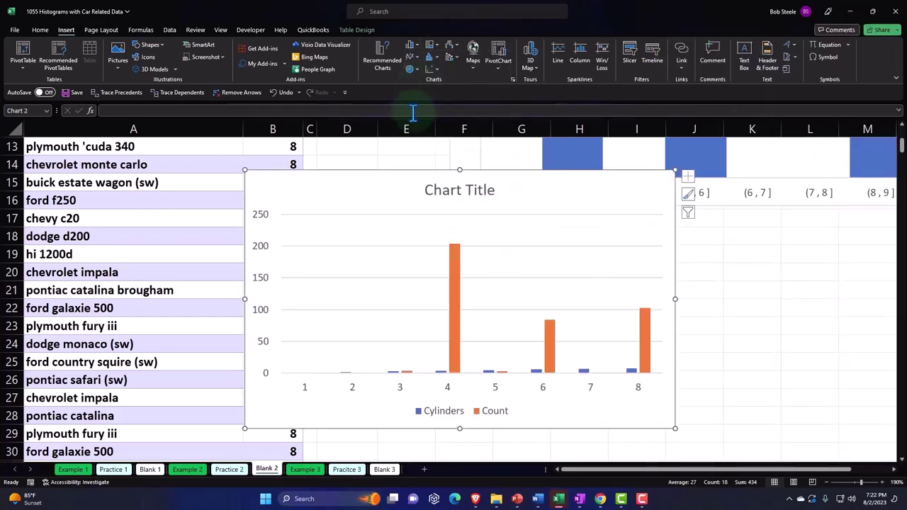
drag(253, 182, 472, 226)
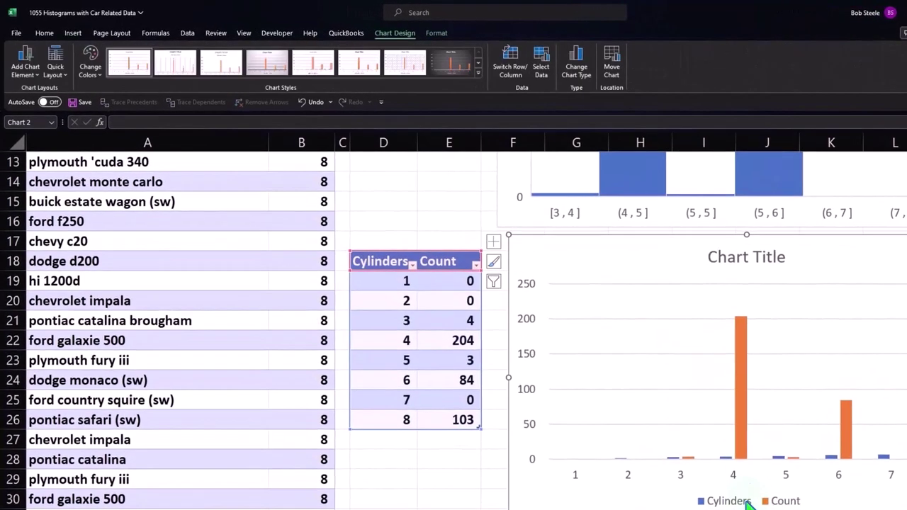
drag(238, 228, 409, 228)
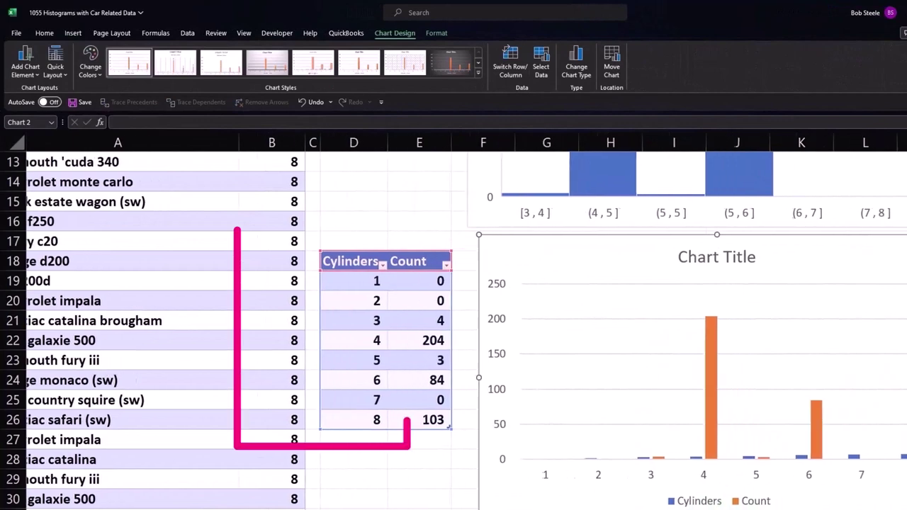
scroll(467, 322, right, 2)
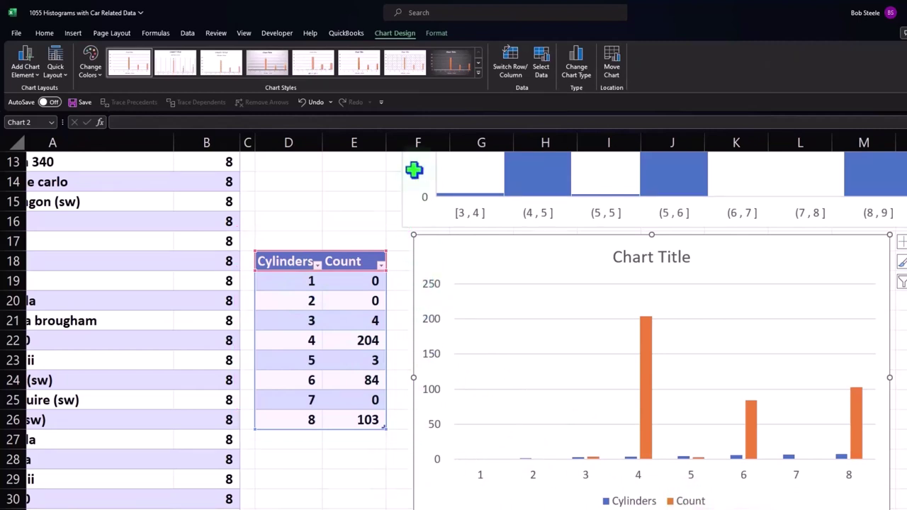
Remove the Cylinders series via Select Data and delete the chart title
click(540, 69)
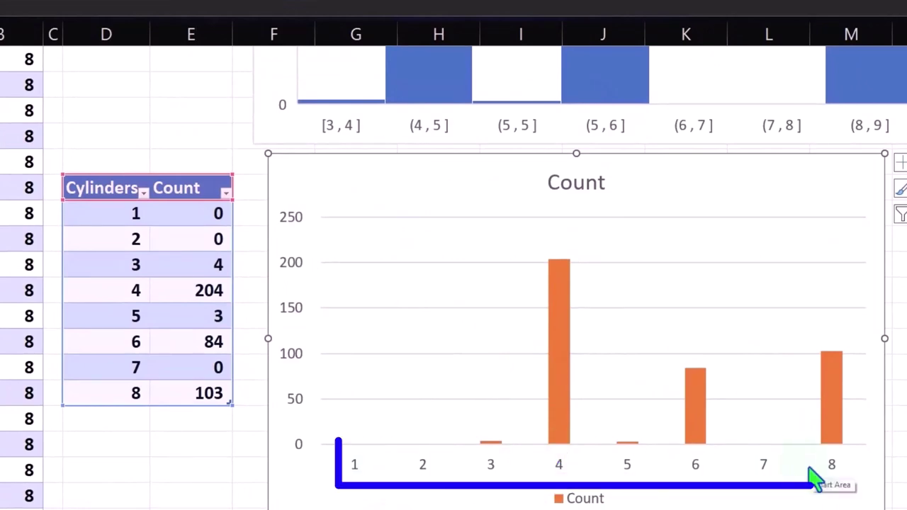
click(587, 182)
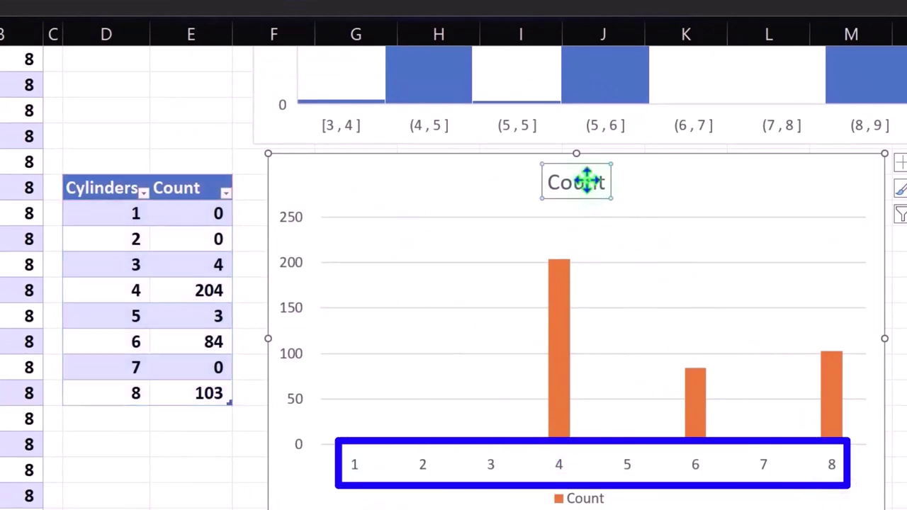
key(Delete)
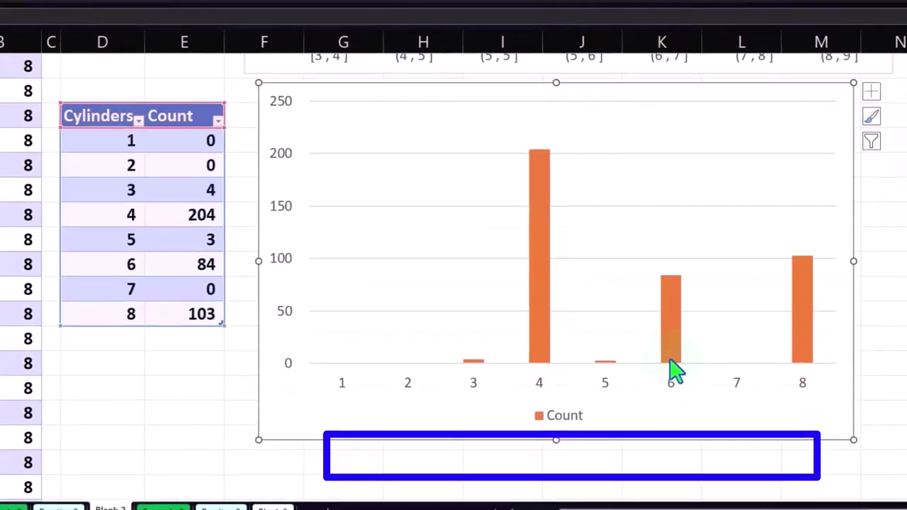
Delete the Count legend from the chart and reselect the Count bars
click(868, 93)
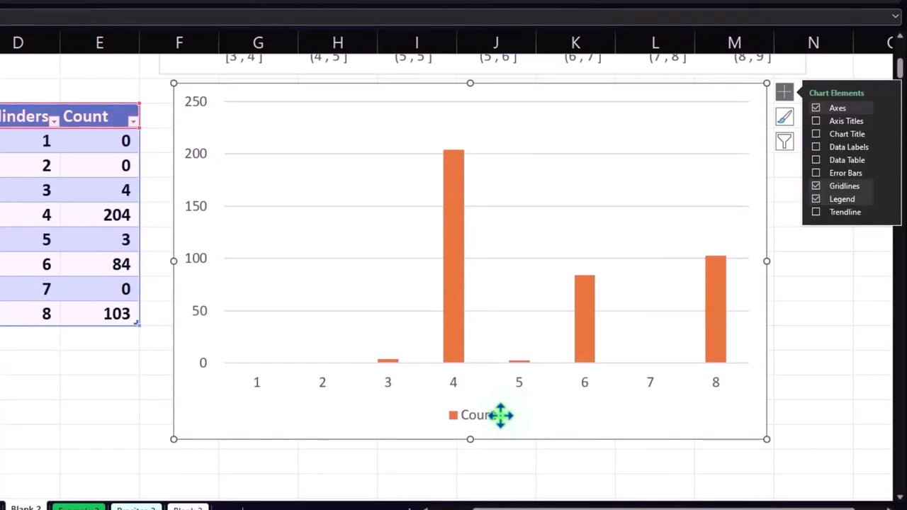
click(500, 415)
key(Delete)
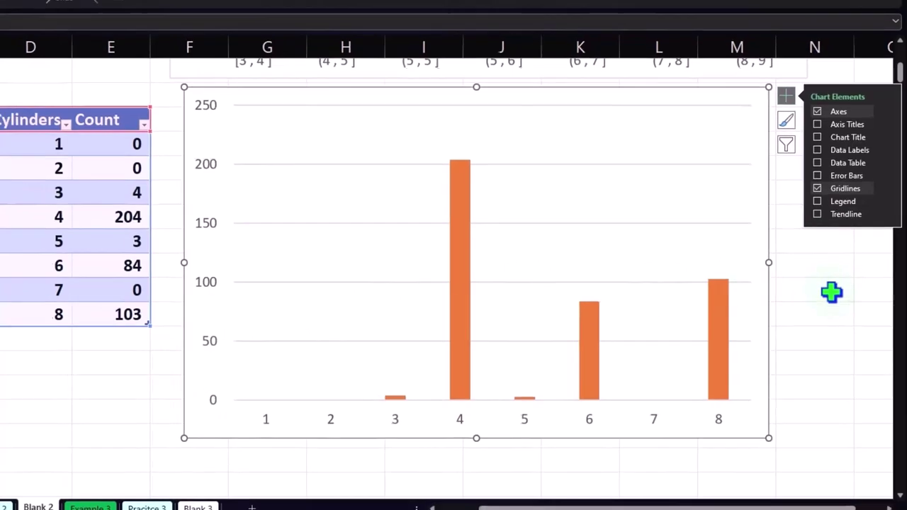
click(831, 292)
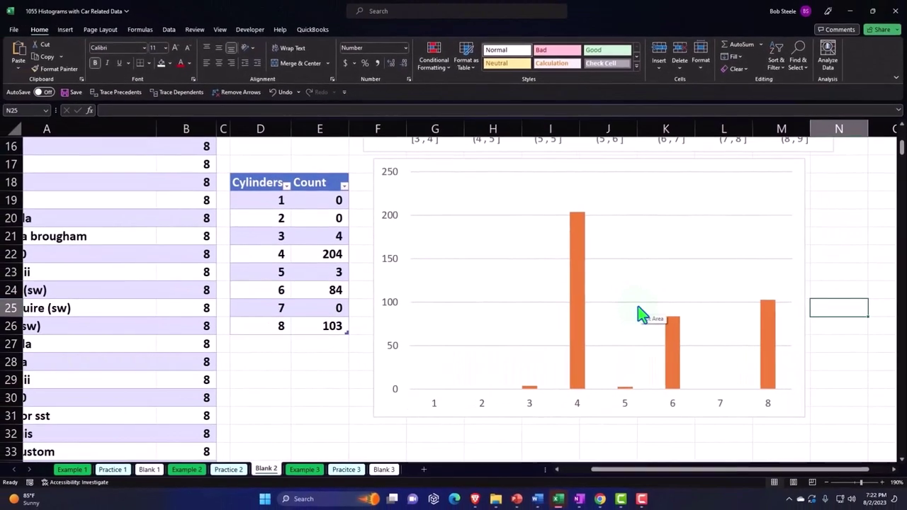
scroll(641, 316, up, 3)
scroll(641, 316, up, 1)
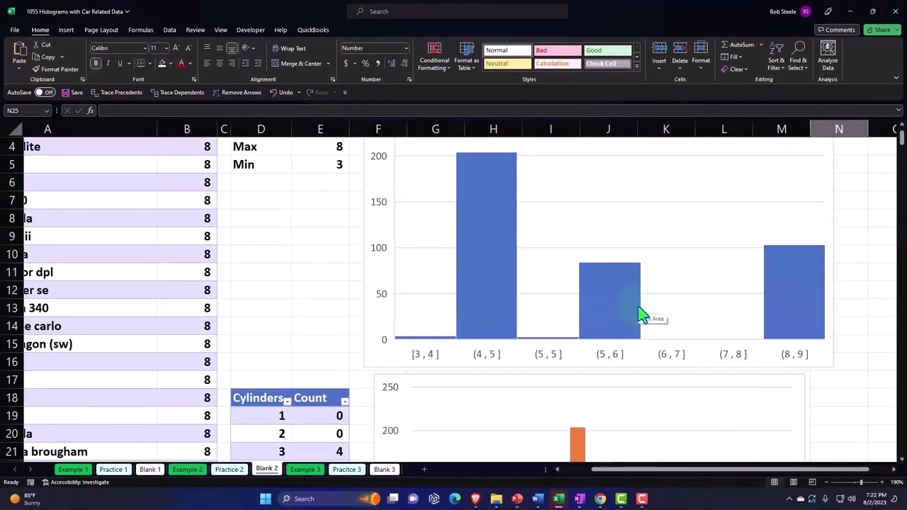
scroll(641, 315, down, 2)
scroll(640, 314, down, 2)
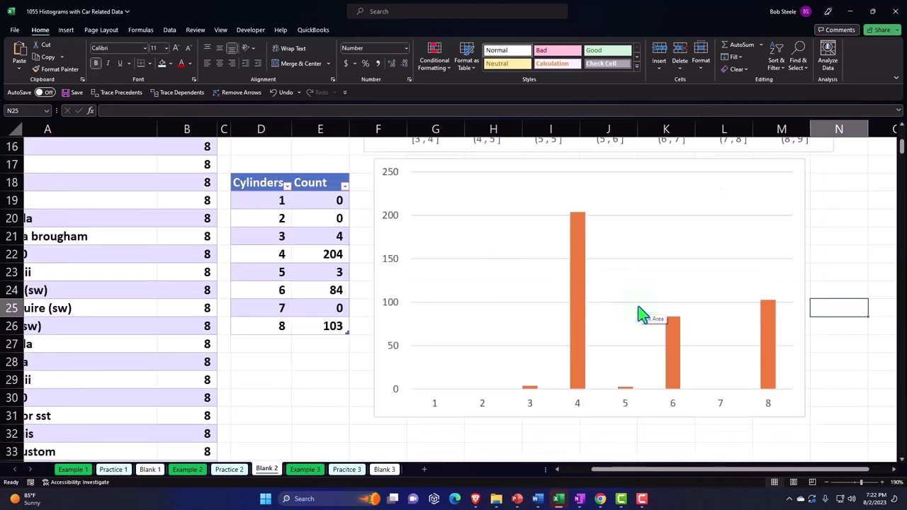
click(580, 259)
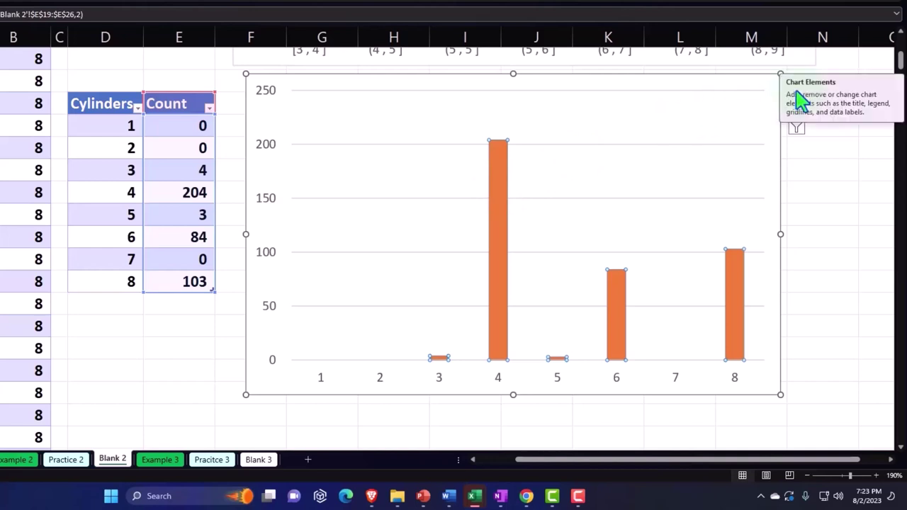
In the bars' Series Options, lower Gap Width from about 84% down to 13%
double_click(490, 175)
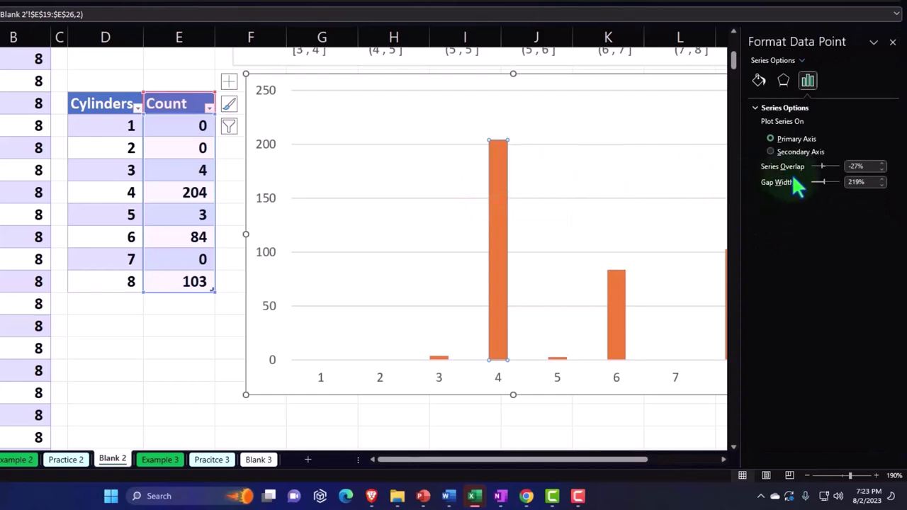
click(818, 183)
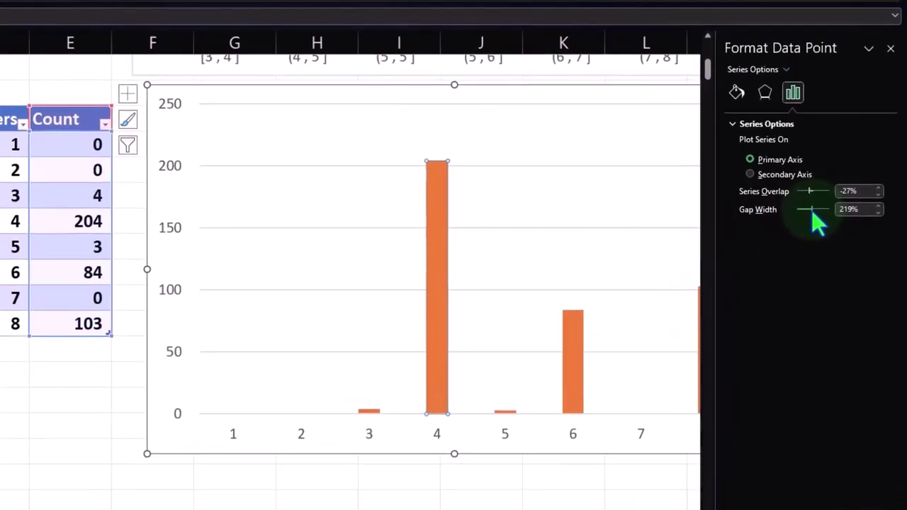
click(724, 376)
click(724, 376)
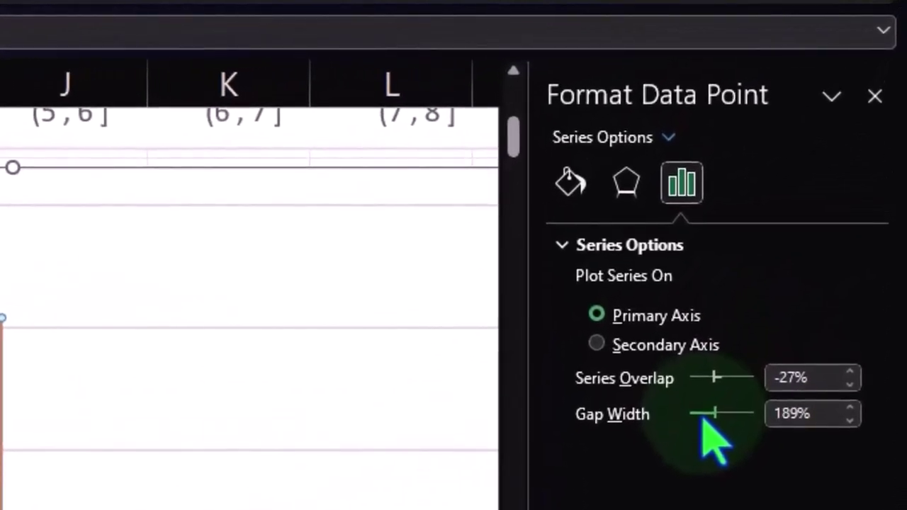
click(724, 375)
click(724, 376)
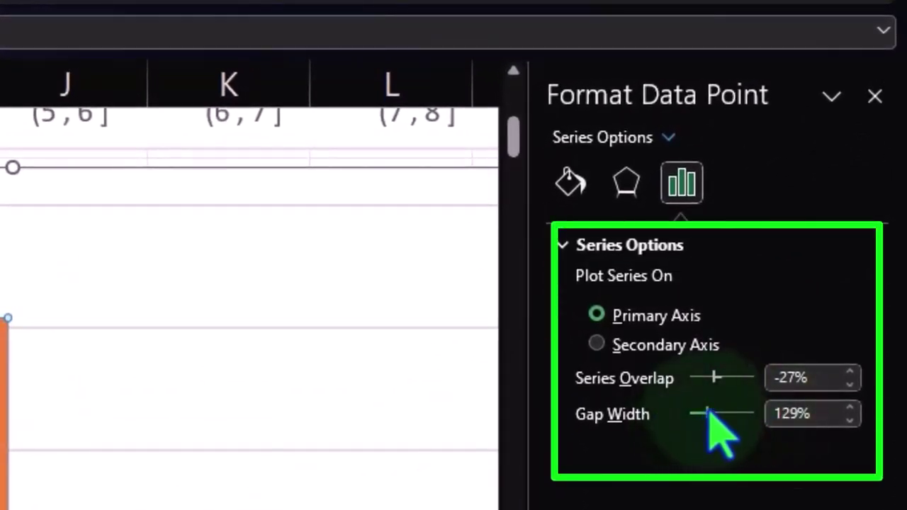
drag(707, 414, 702, 413)
click(849, 419)
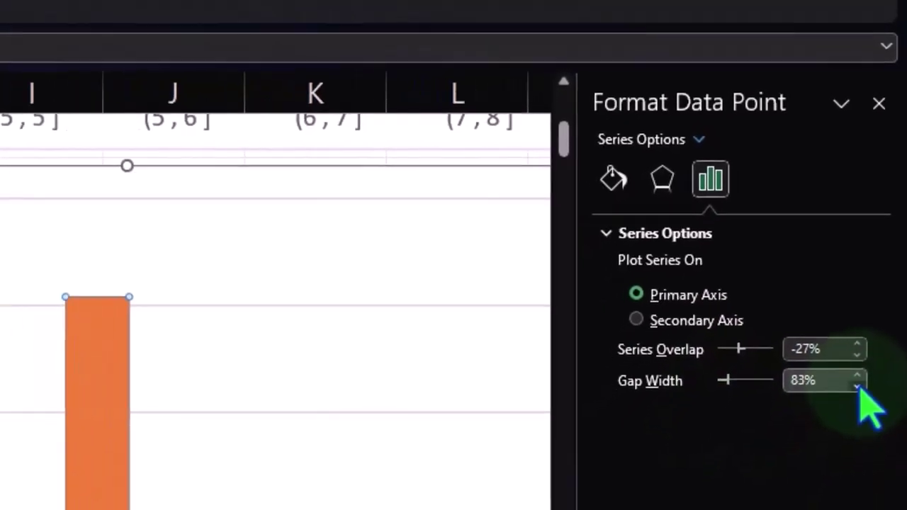
click(849, 419)
click(850, 419)
click(875, 306)
click(875, 306)
click(875, 306)
click(875, 306)
click(875, 306)
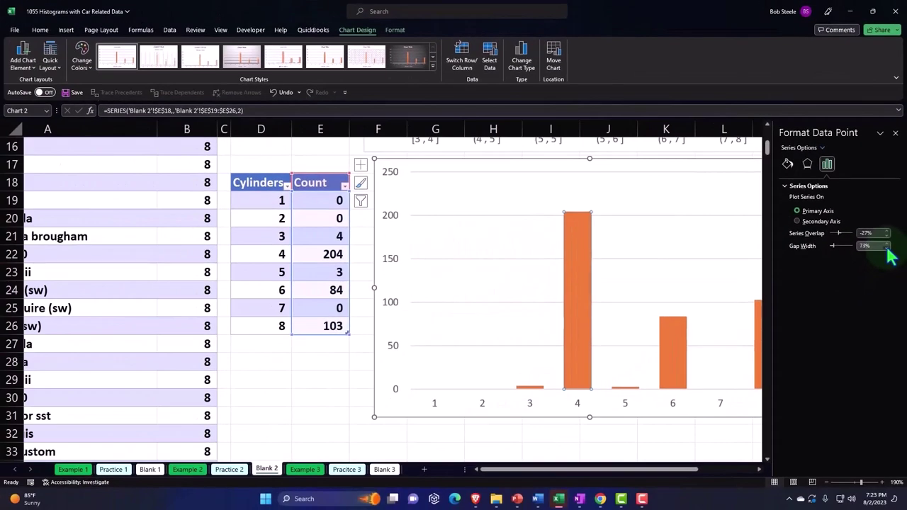
click(886, 248)
click(887, 248)
click(886, 248)
click(886, 248)
click(886, 248)
click(886, 248)
click(886, 248)
click(886, 248)
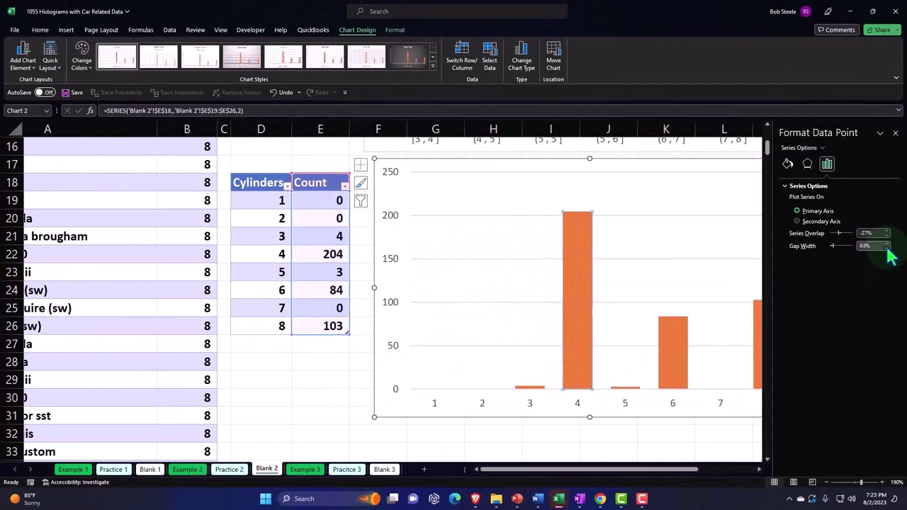
click(886, 248)
click(887, 248)
click(886, 248)
click(887, 248)
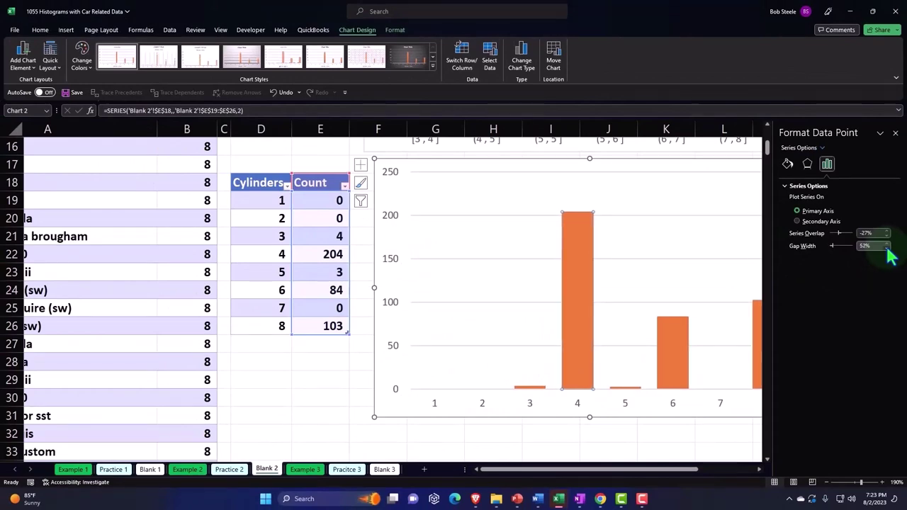
click(887, 248)
click(887, 248)
click(886, 248)
click(886, 248)
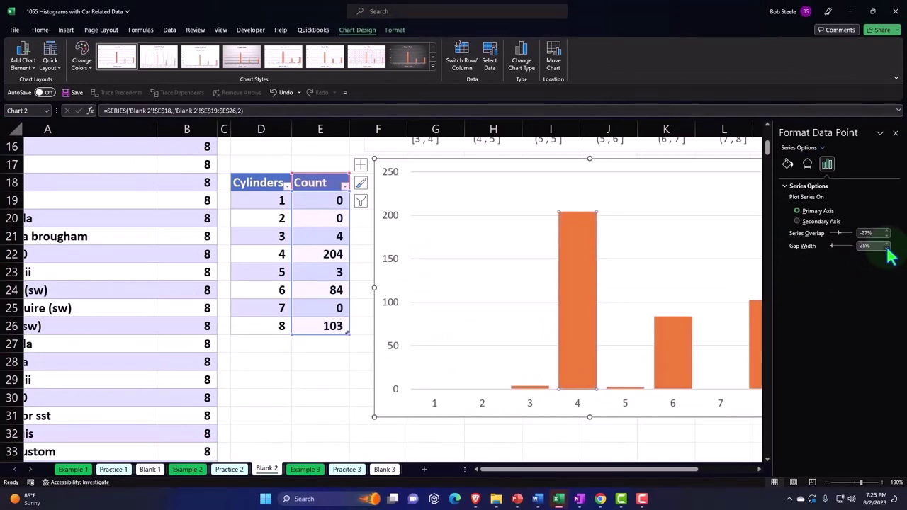
click(887, 248)
click(886, 248)
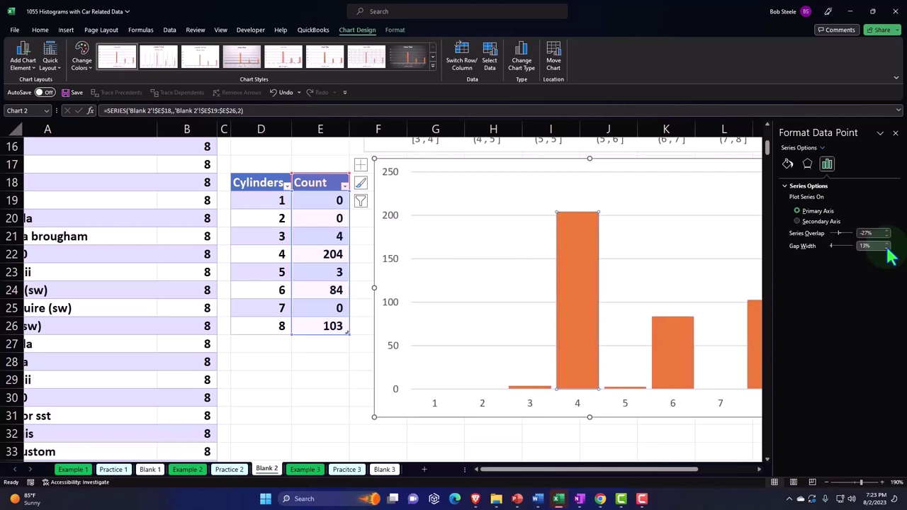
click(296, 346)
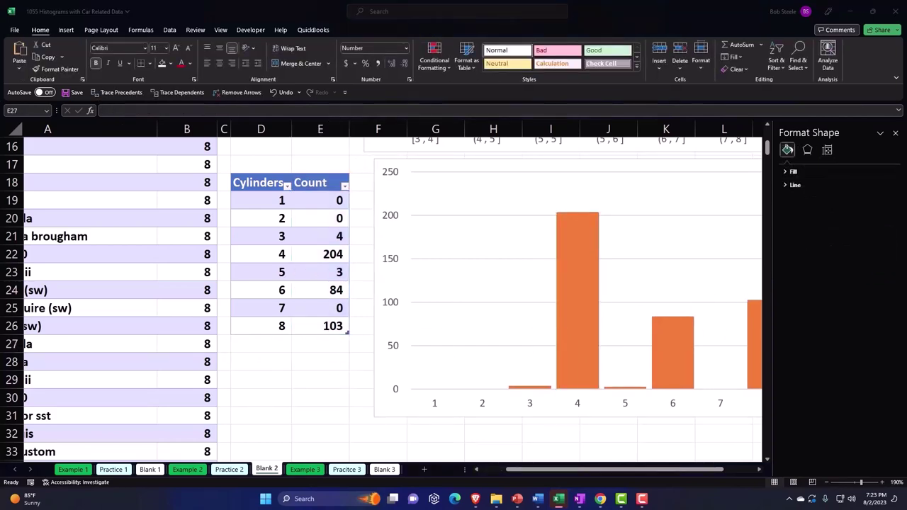
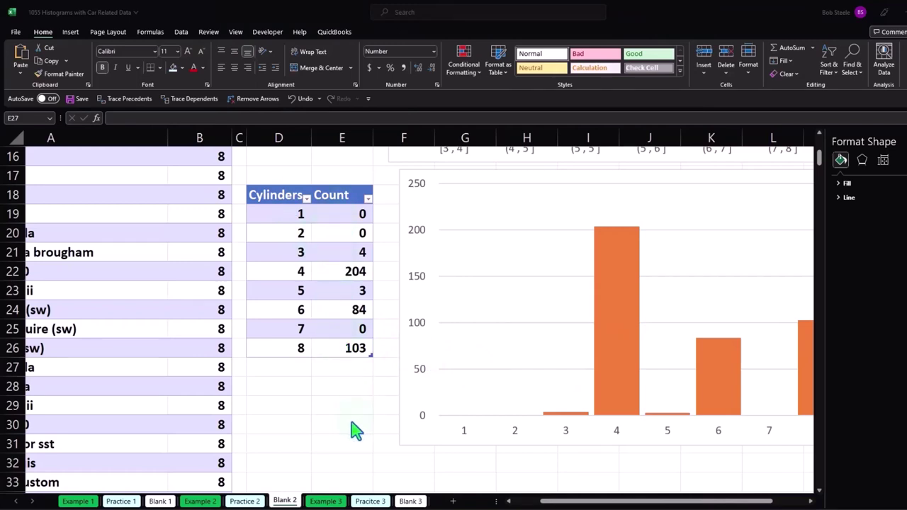
Enter the Cylinder and Count headers in D33:E33
scroll(347, 428, down, 1)
click(292, 423)
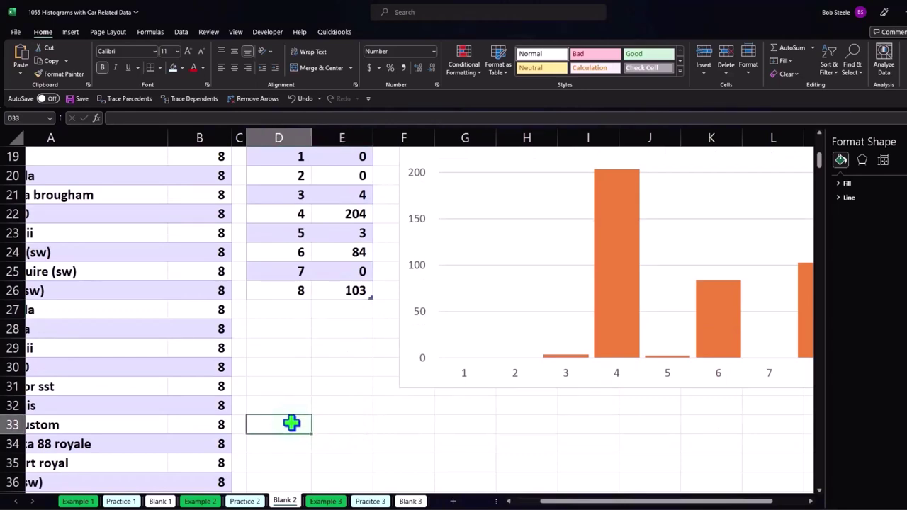
text(Cylin)
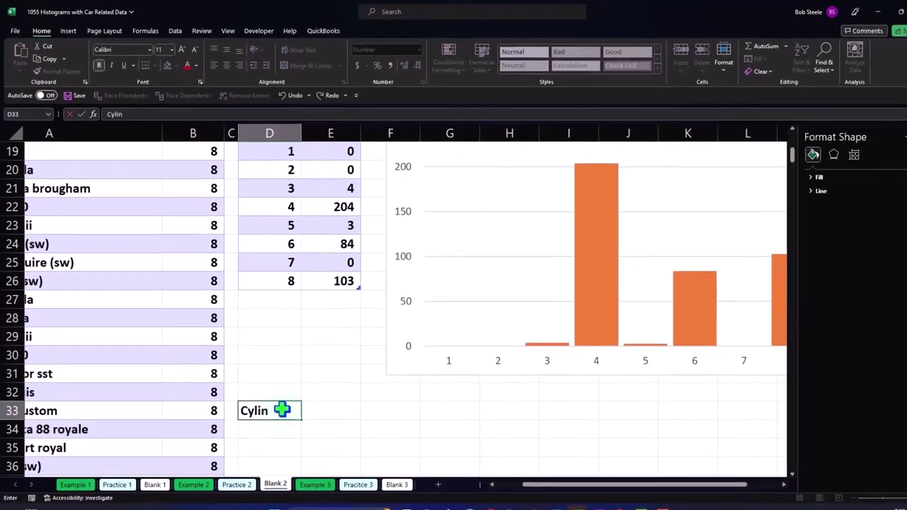
text(der)
key(Tab)
text(Count)
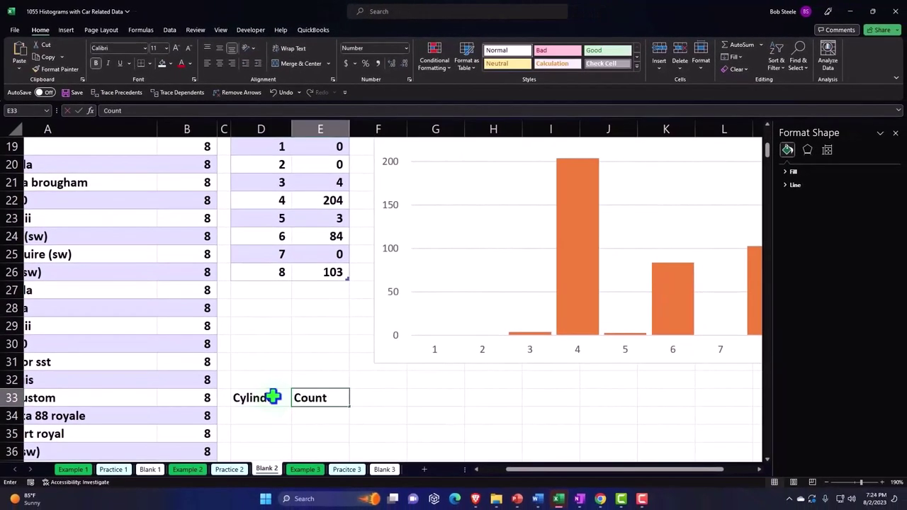
key(Return)
Link row 34 to the 3-cylinder values with =D21 and =E21
text(+)
key(Up)
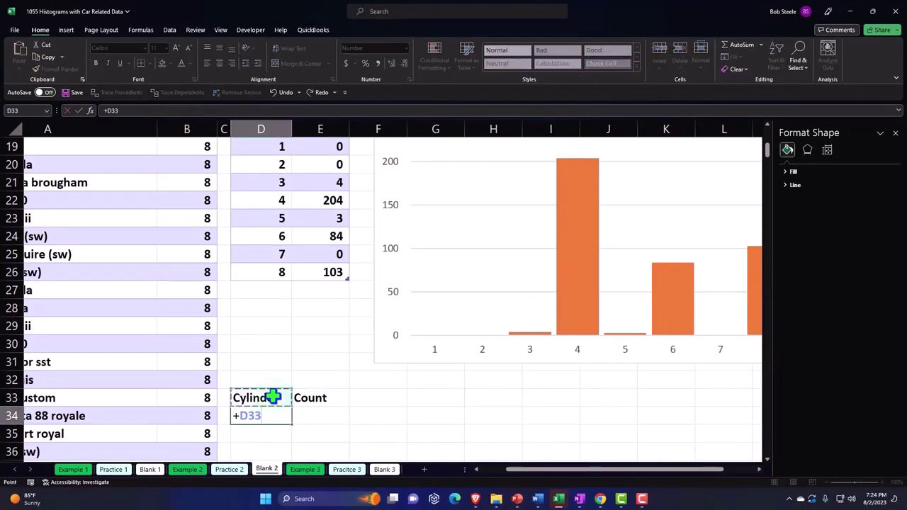
key(Up)
key(Up)
key(Up)
key(Up)
key(Up)
key(Up)
key(Up)
key(Up)
key(Return)
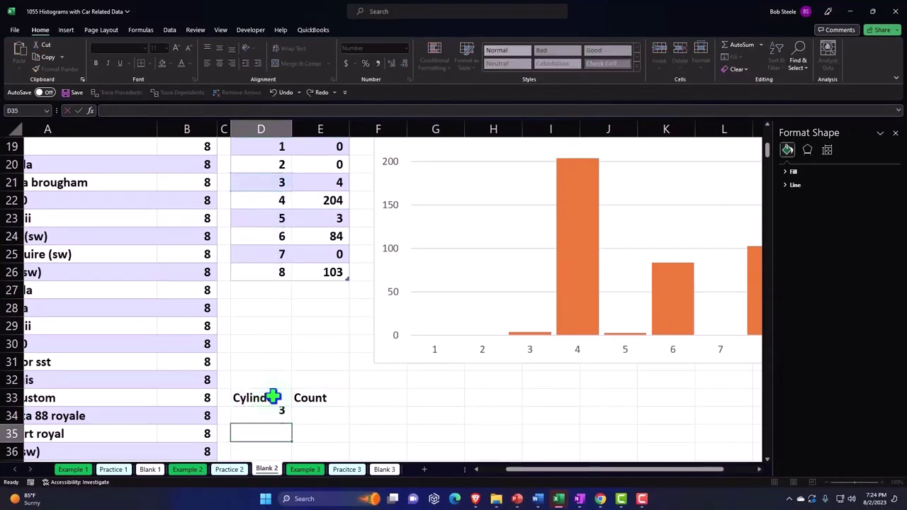
key(Up)
key(Right)
text(+)
key(Up)
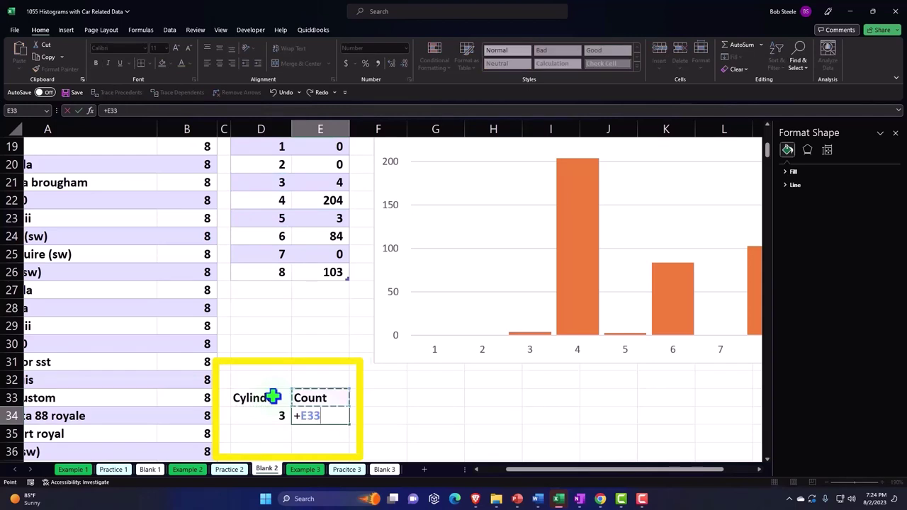
key(Up)
key(Up)
key(Up)
key(Up)
key(Up)
key(Up)
key(Up)
key(Up)
key(Return)
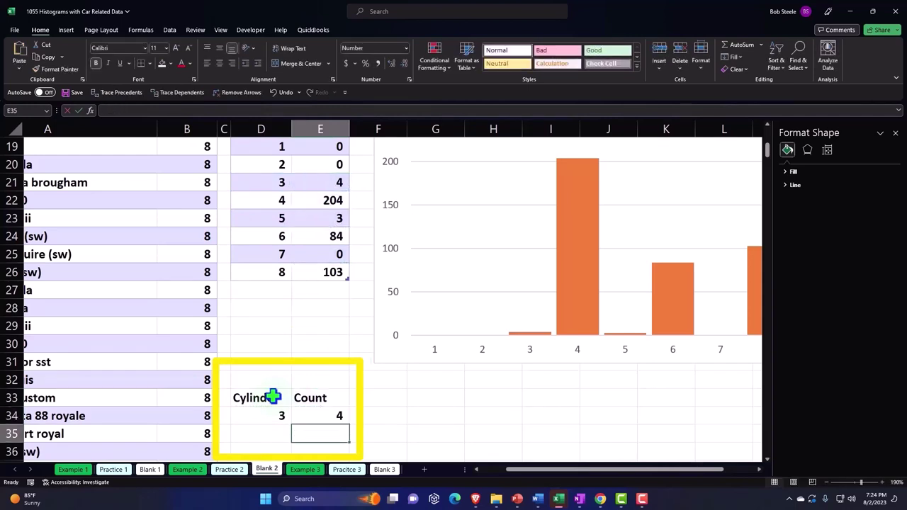
Fill the linked formulas down to row 38, covering cylinders 3 through 7
drag(273, 415, 311, 415)
scroll(311, 415, down, 2)
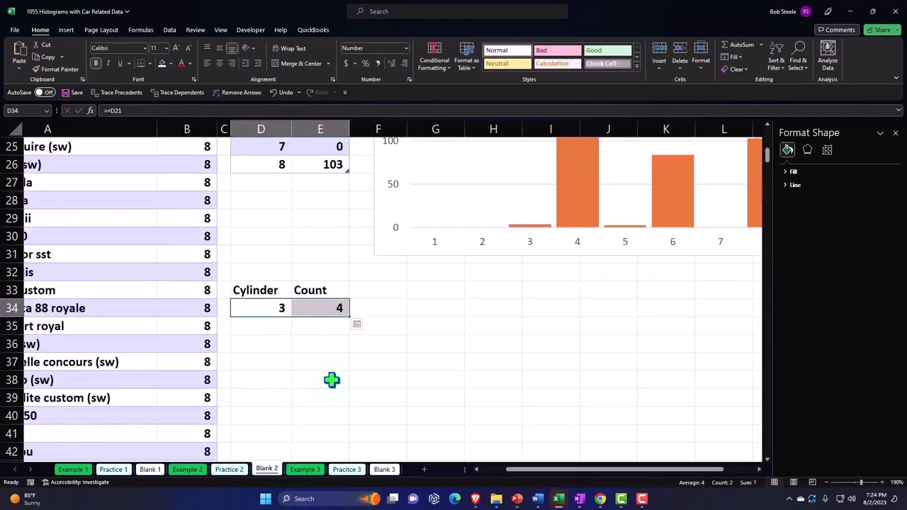
drag(349, 315, 347, 375)
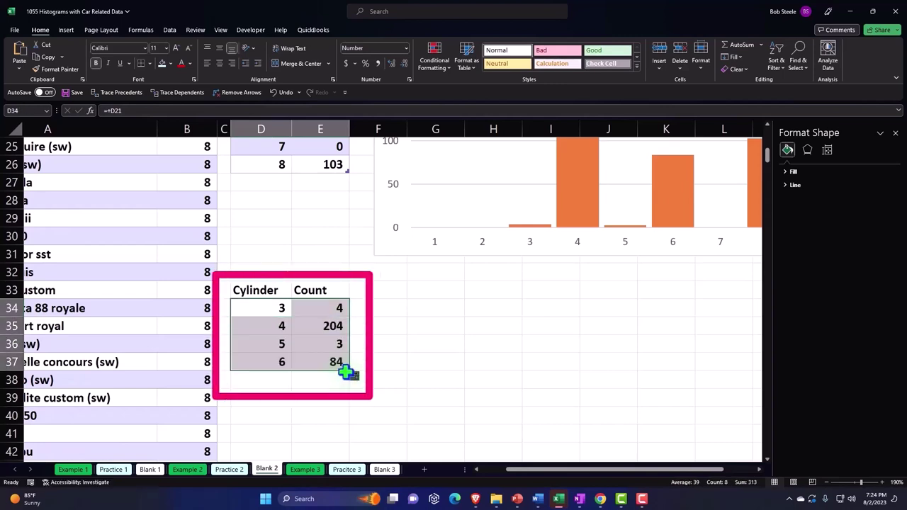
drag(349, 370, 348, 386)
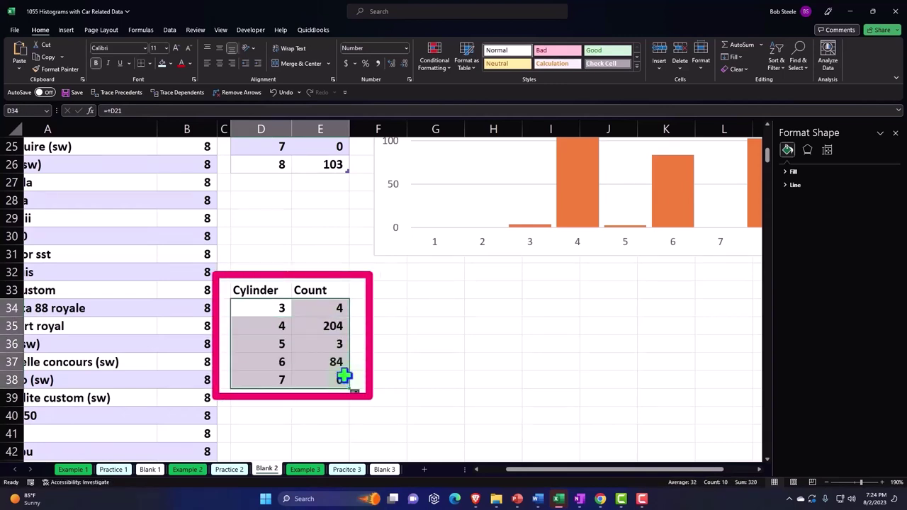
click(347, 368)
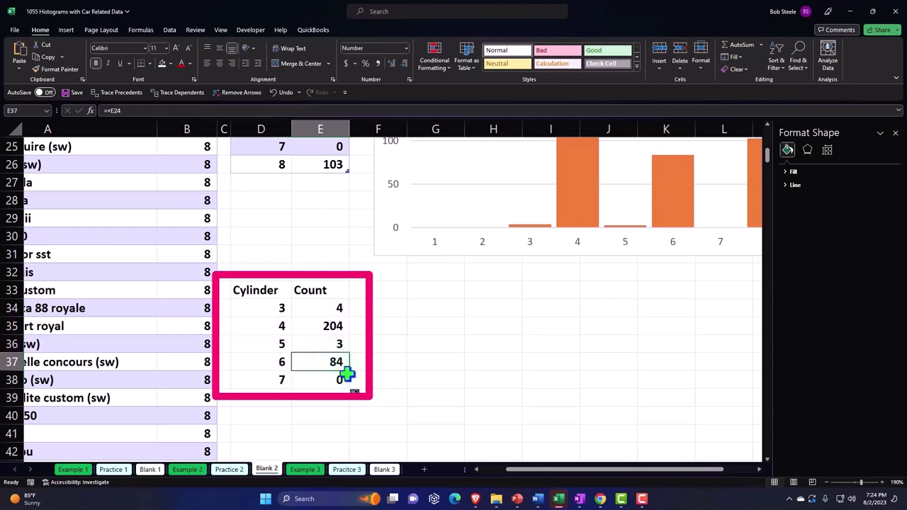
Convert the Cylinder/Count range into a table with headers
click(66, 30)
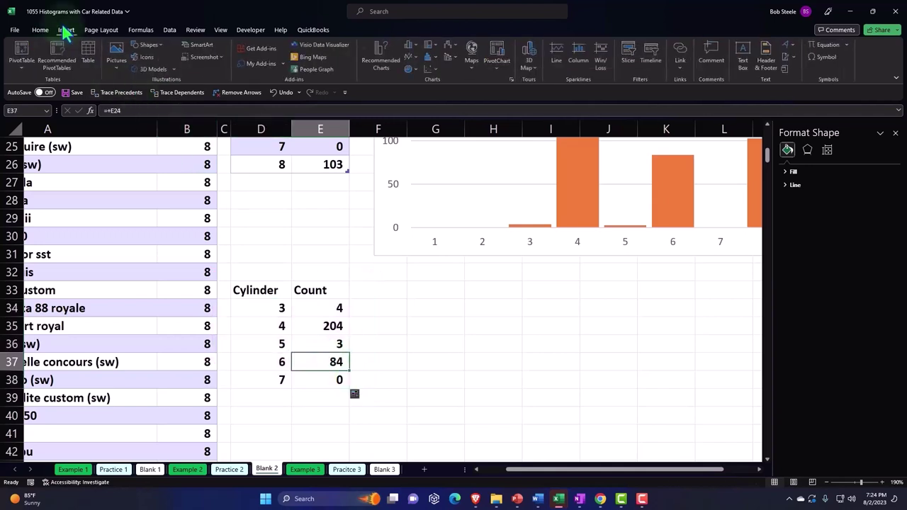
click(90, 56)
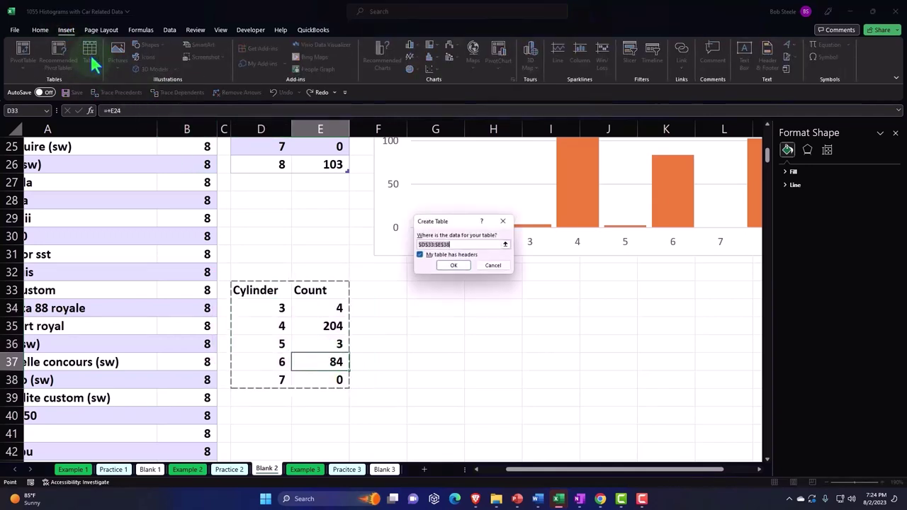
click(453, 266)
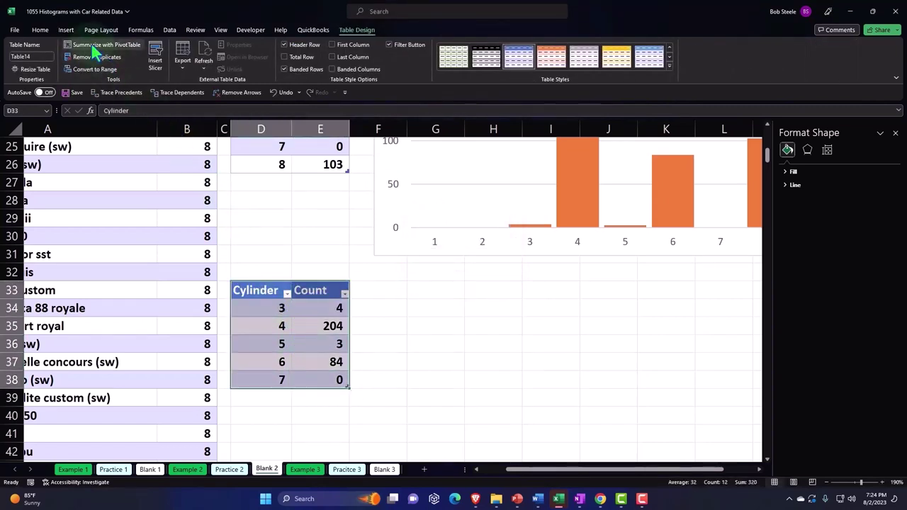
Insert a 3-D clustered column chart of the table and nudge it down and left
click(66, 30)
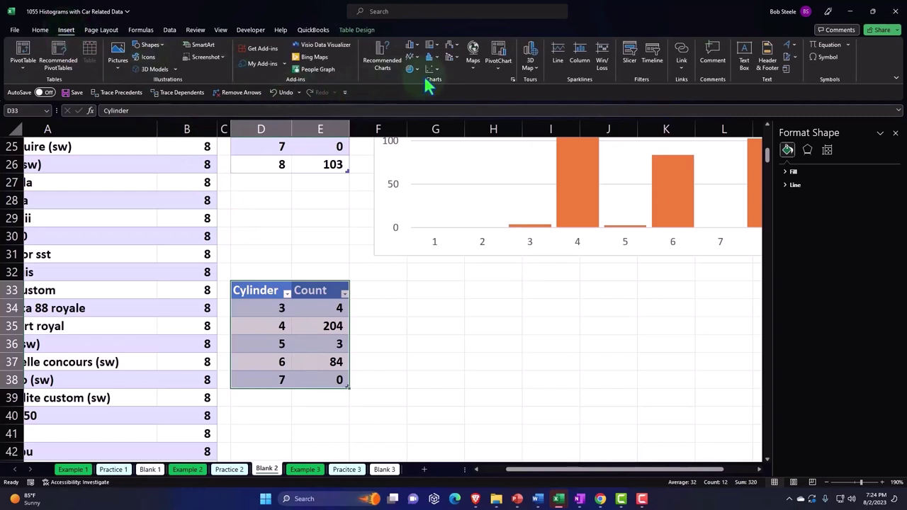
click(413, 46)
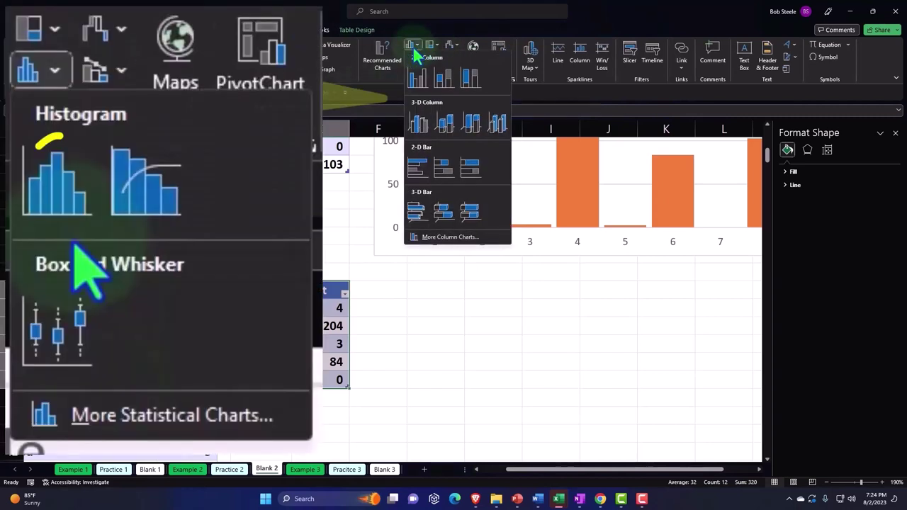
click(428, 126)
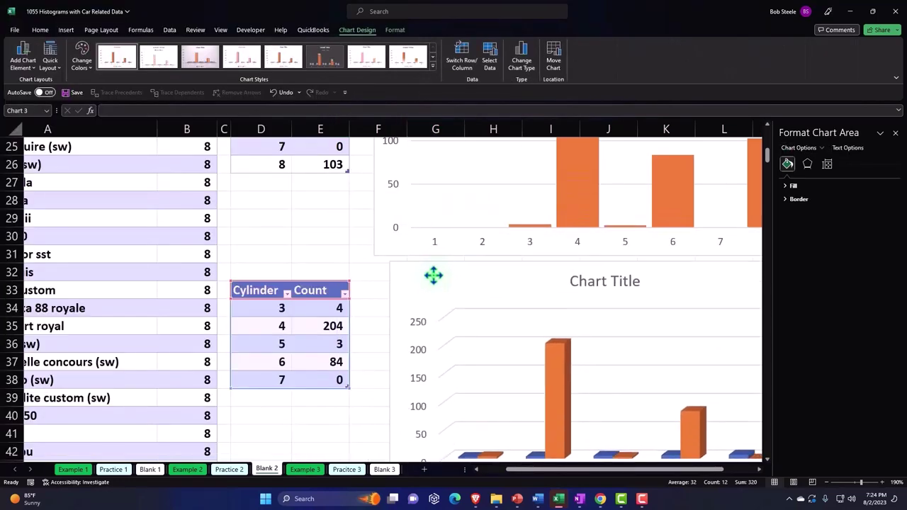
drag(434, 275, 419, 298)
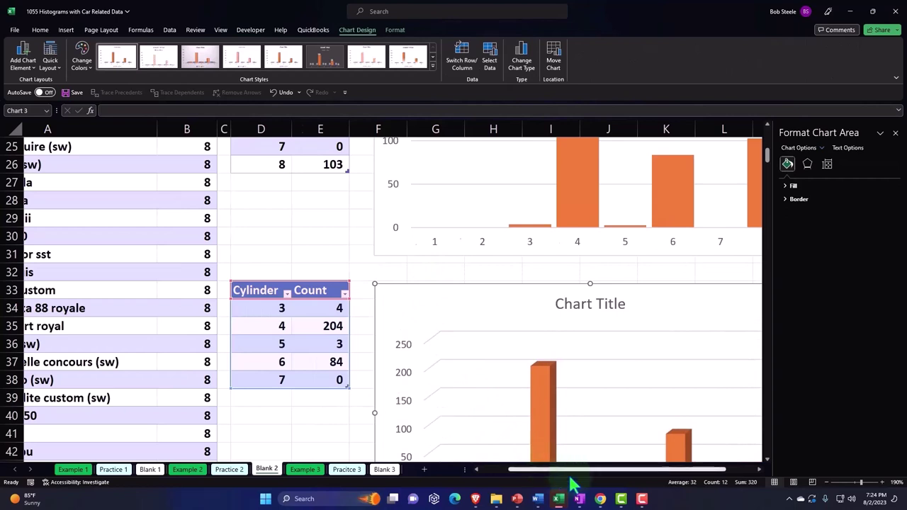
Delete the chart title, the Cylinder series and the legend, leaving only Count bars
drag(551, 472, 571, 354)
scroll(571, 347, down, 2)
click(535, 199)
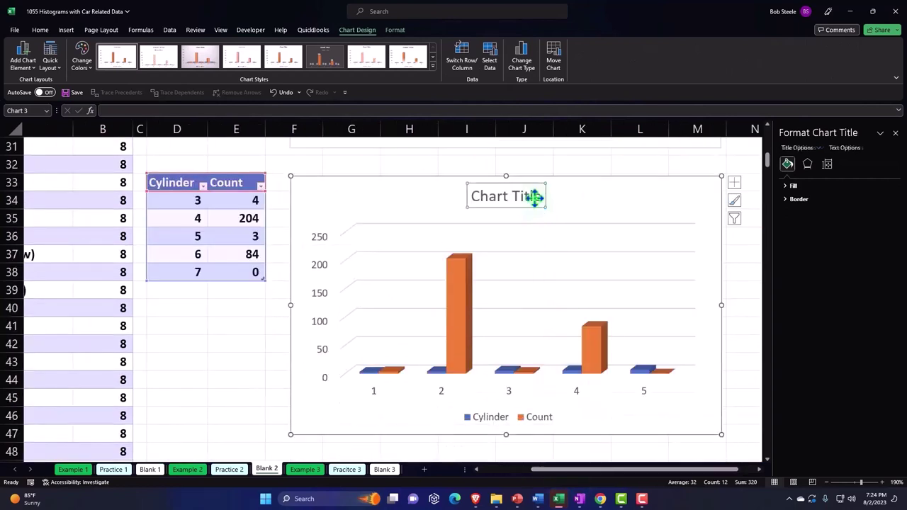
key(Delete)
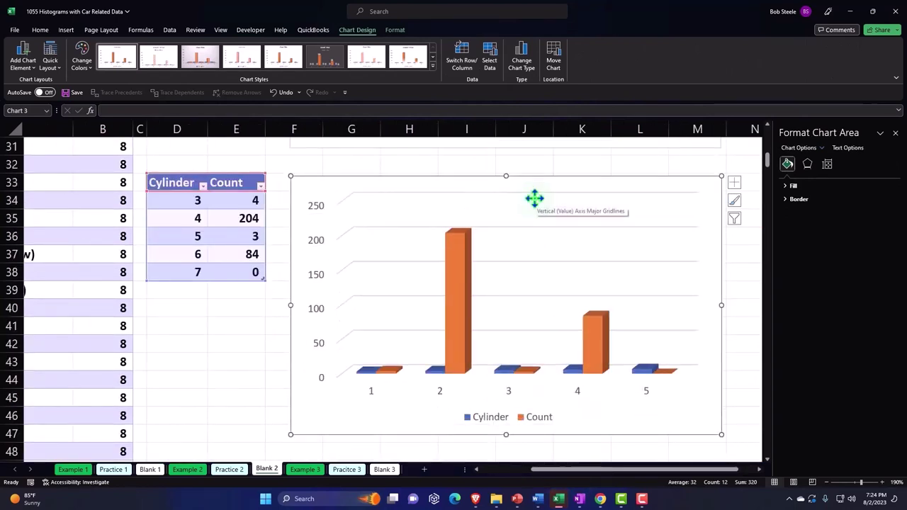
click(367, 375)
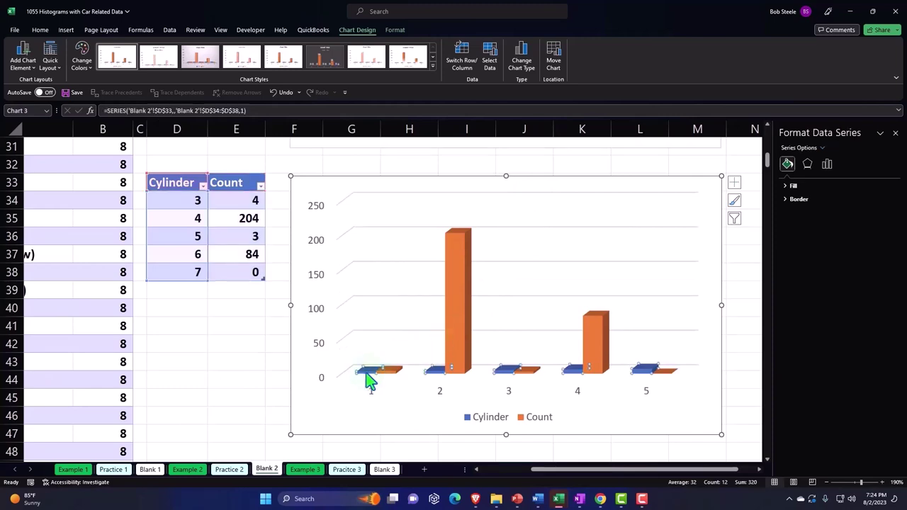
key(Delete)
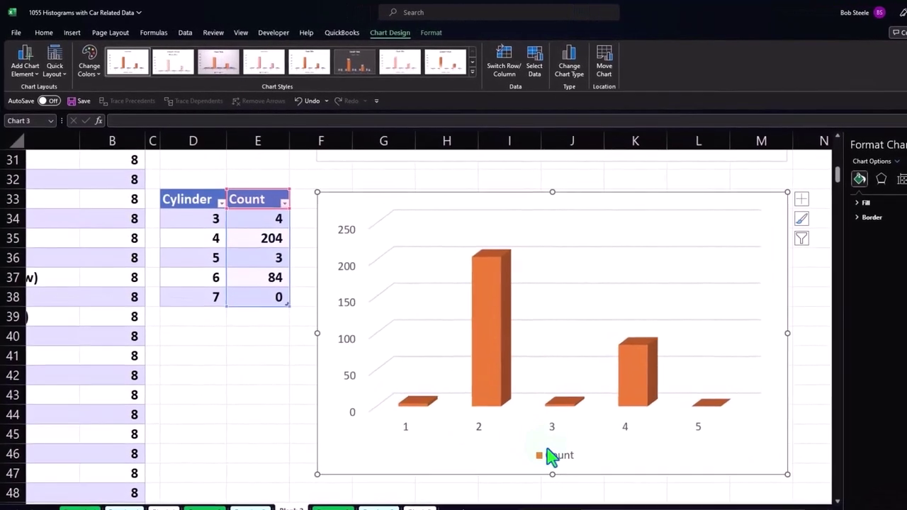
click(551, 455)
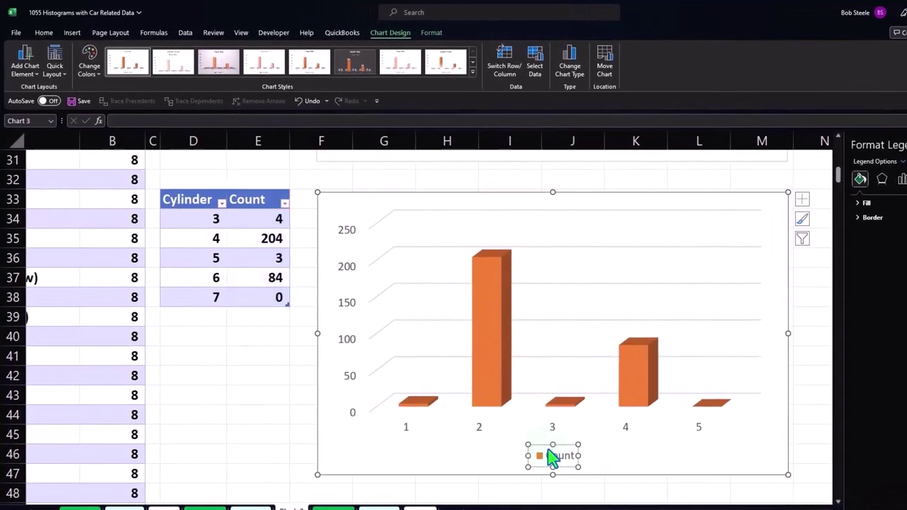
key(Delete)
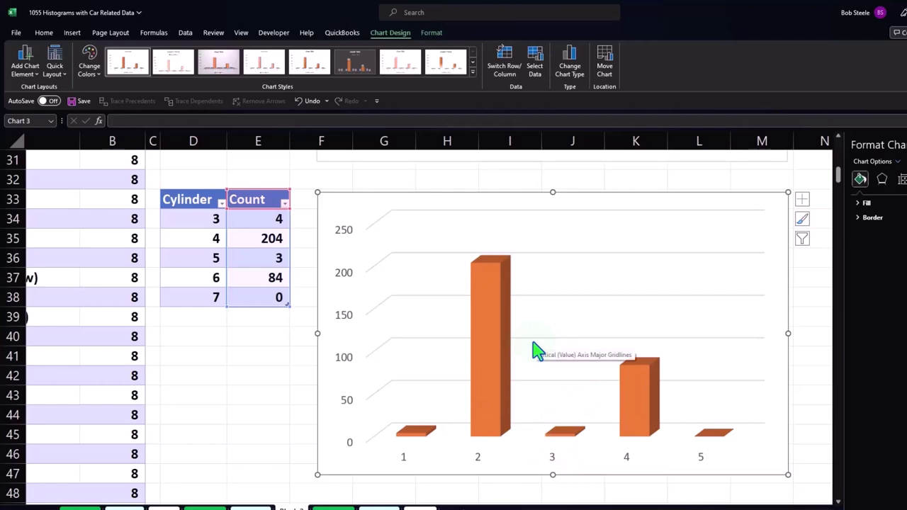
scroll(537, 350, up, 6)
scroll(536, 350, up, 4)
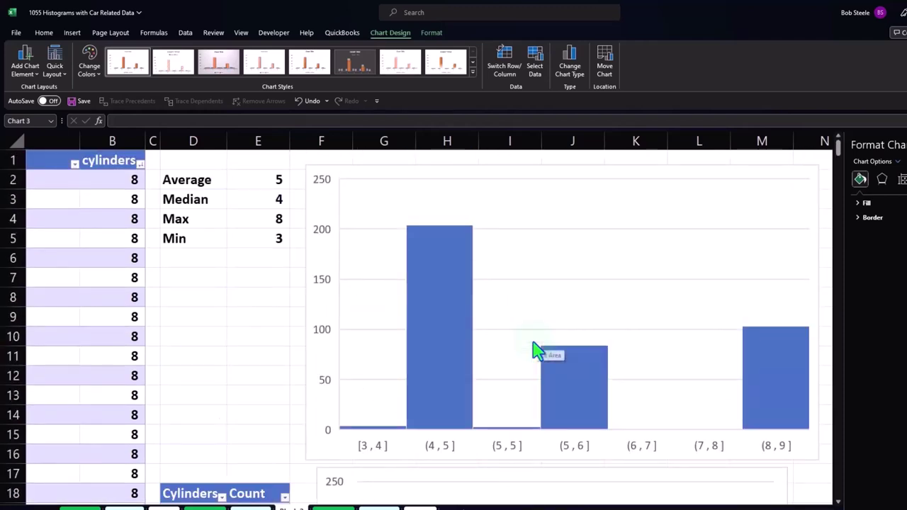
scroll(537, 350, down, 5)
scroll(536, 350, down, 2)
scroll(536, 350, down, 3)
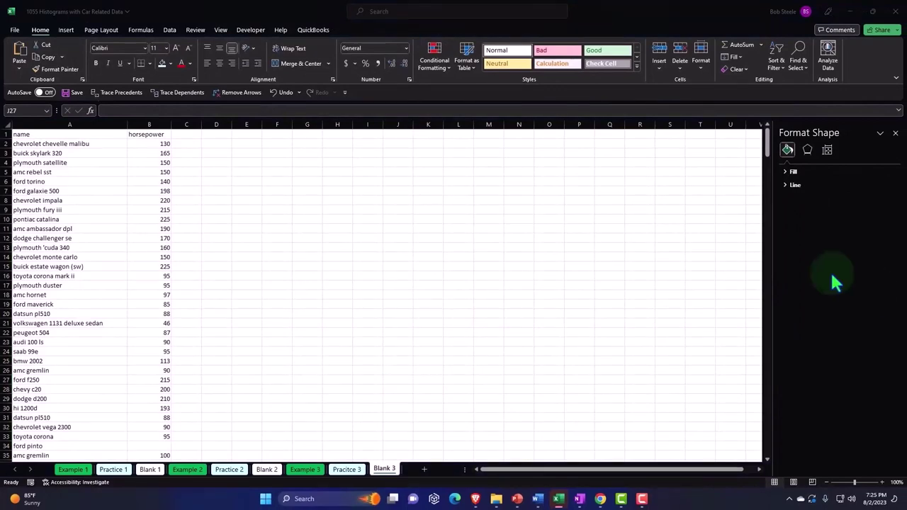
Format the whole sheet as Currency with no symbol, 0 decimals and red negatives
click(210, 265)
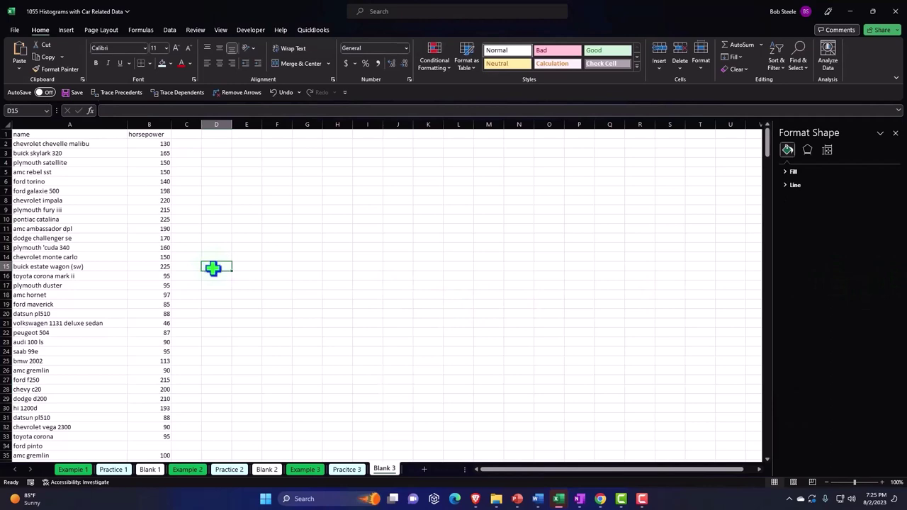
click(10, 126)
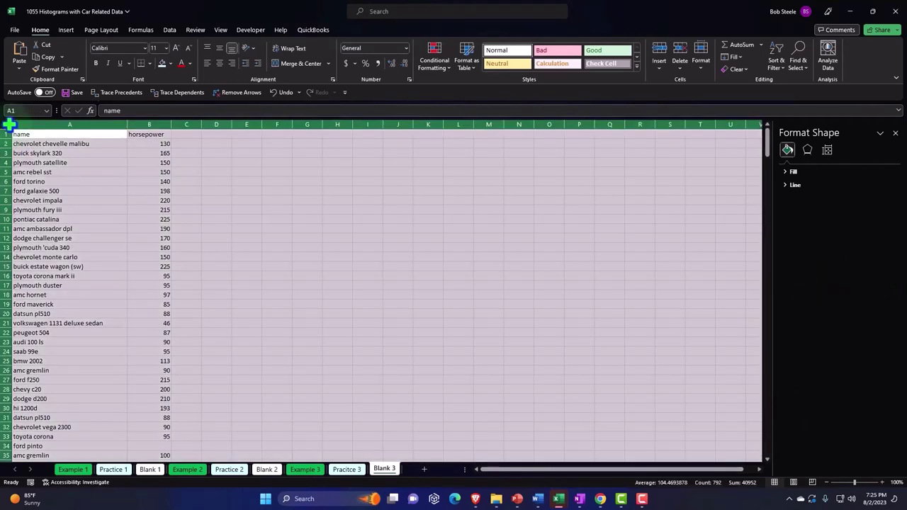
right_click(231, 199)
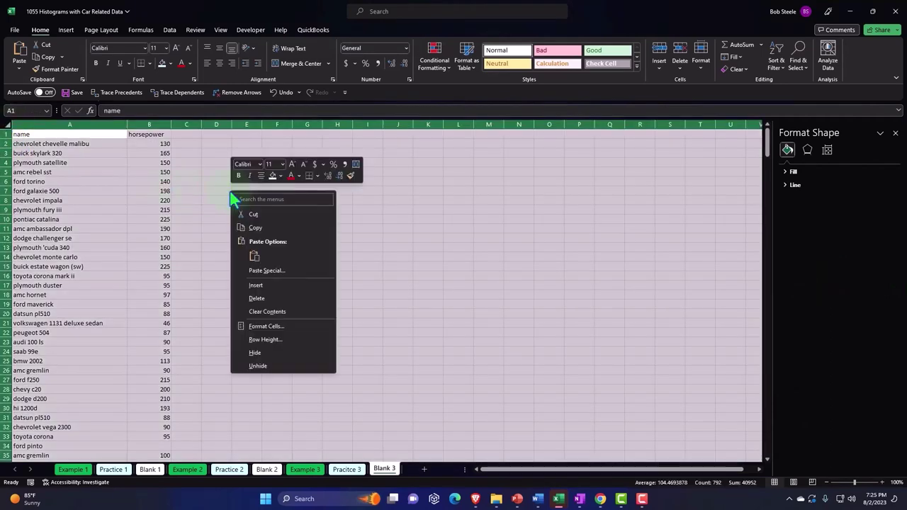
click(264, 326)
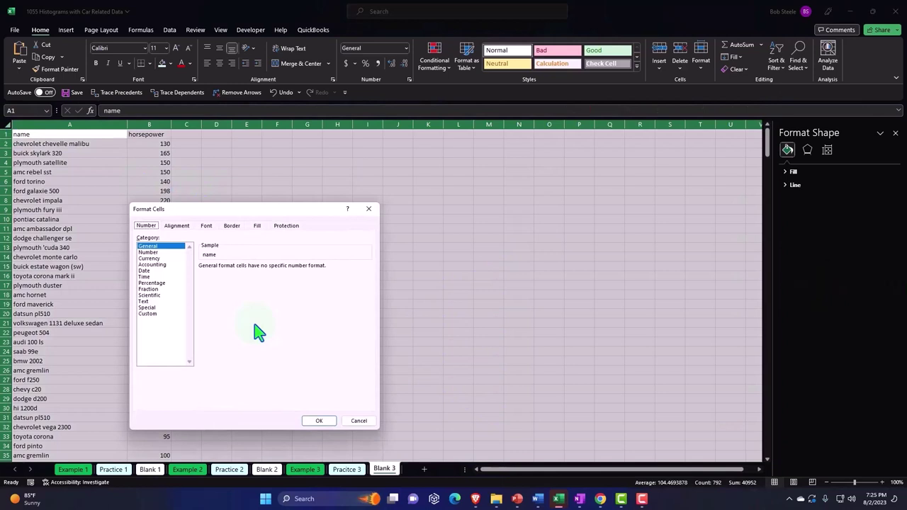
click(151, 258)
click(220, 315)
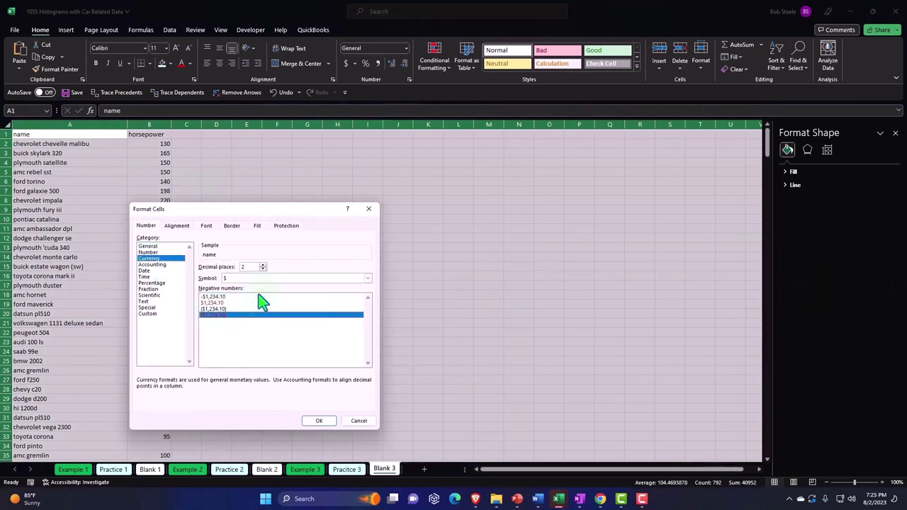
click(268, 280)
click(266, 286)
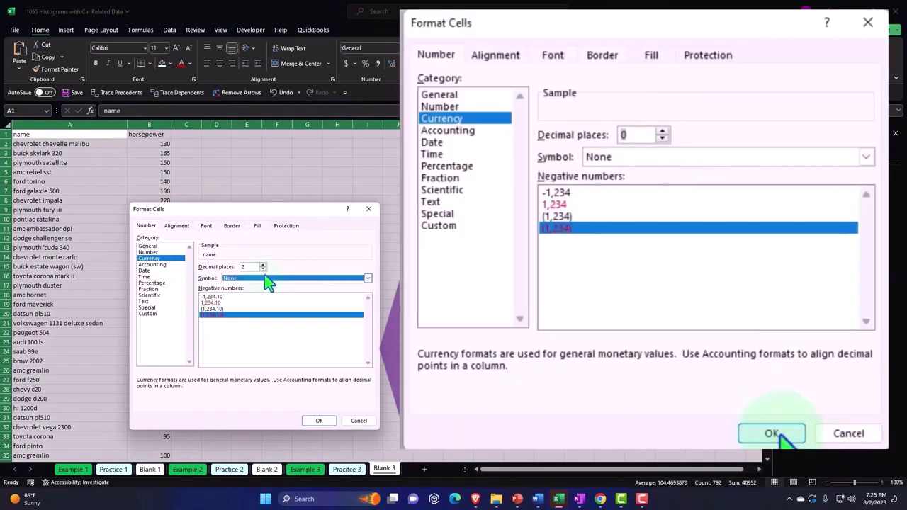
click(262, 269)
click(263, 269)
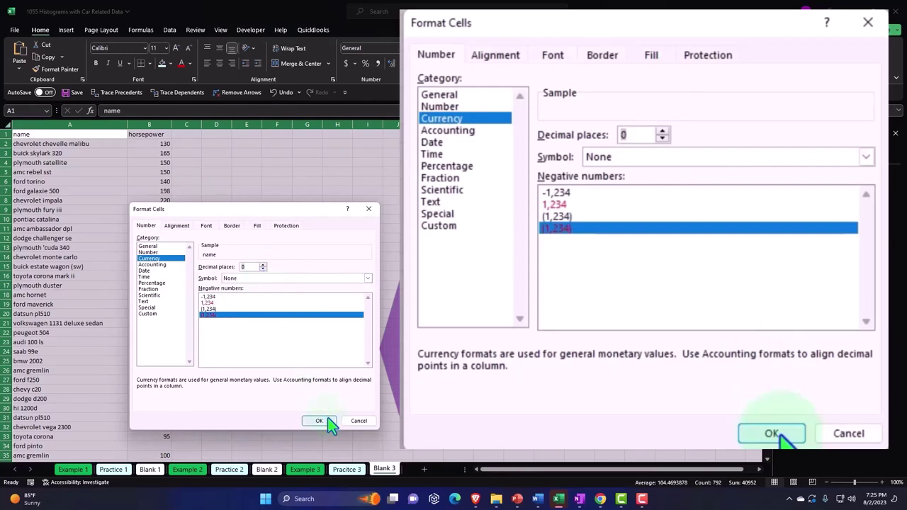
click(323, 420)
click(262, 306)
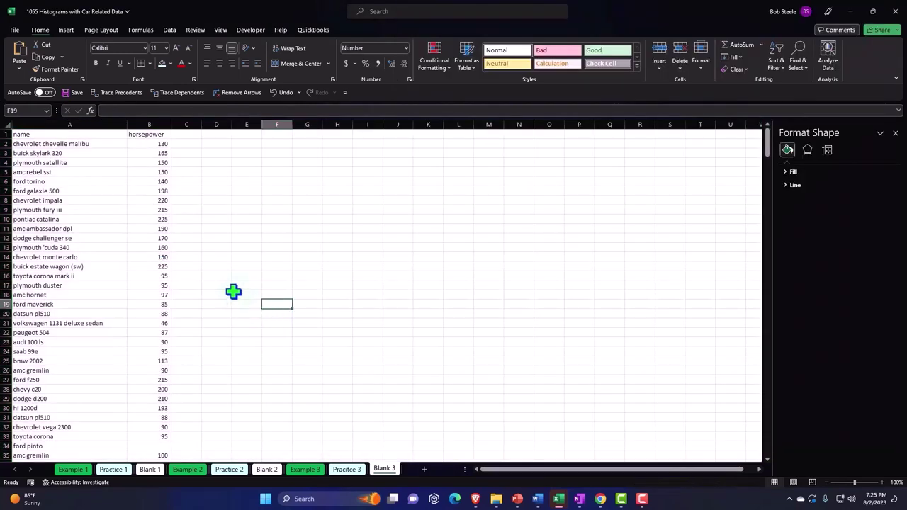
Bold the entire sheet and centre the name and horsepower headers in A1:B1
ctrl+scroll(233, 291, up, 3)
ctrl+scroll(233, 291, up, 2)
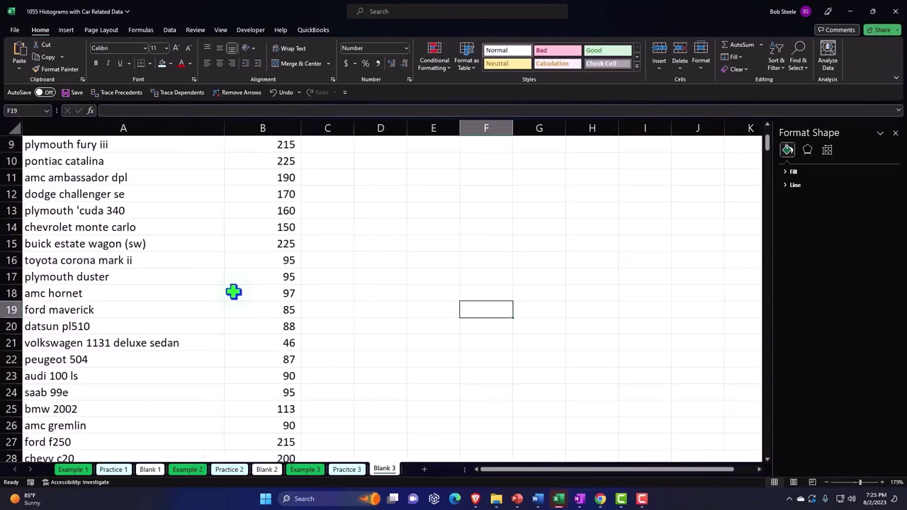
scroll(226, 303, up, 3)
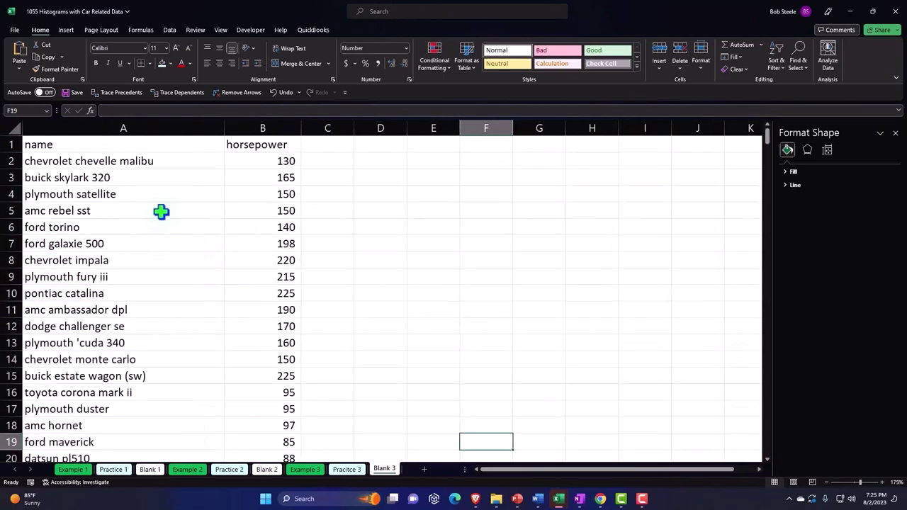
click(13, 129)
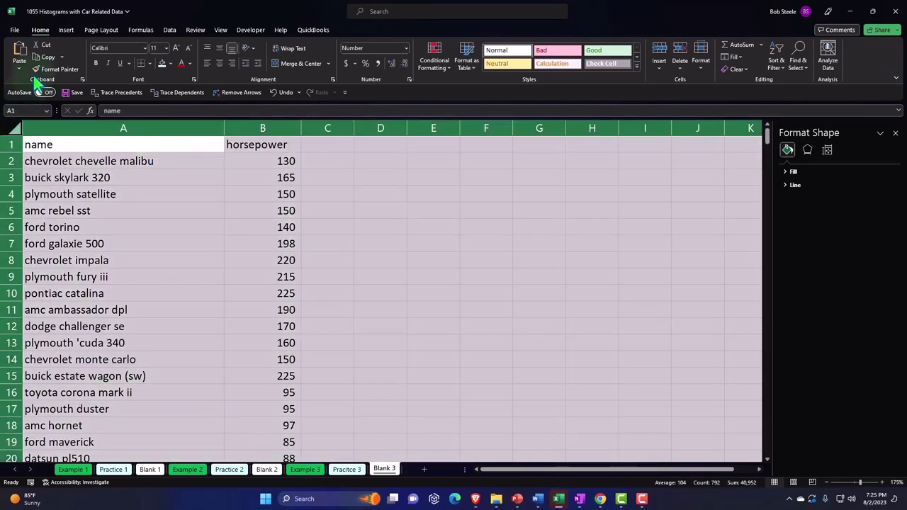
click(97, 63)
click(134, 220)
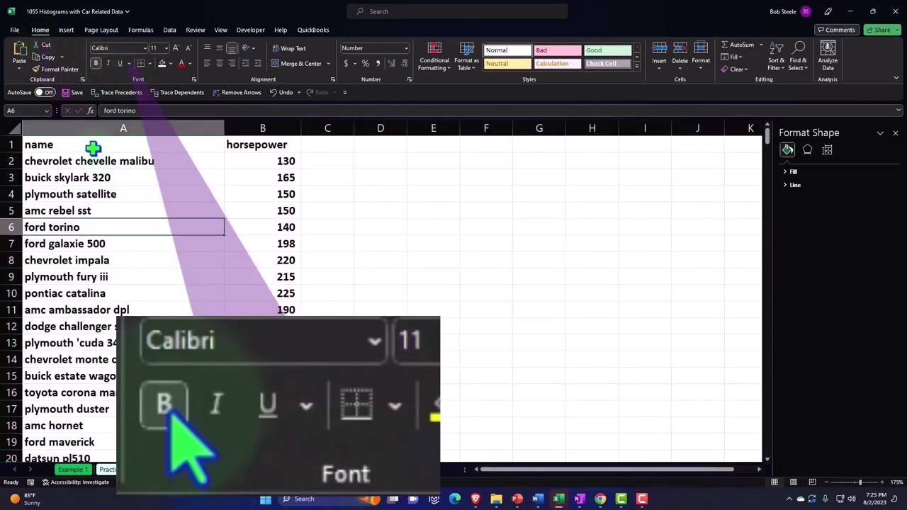
drag(92, 145, 235, 143)
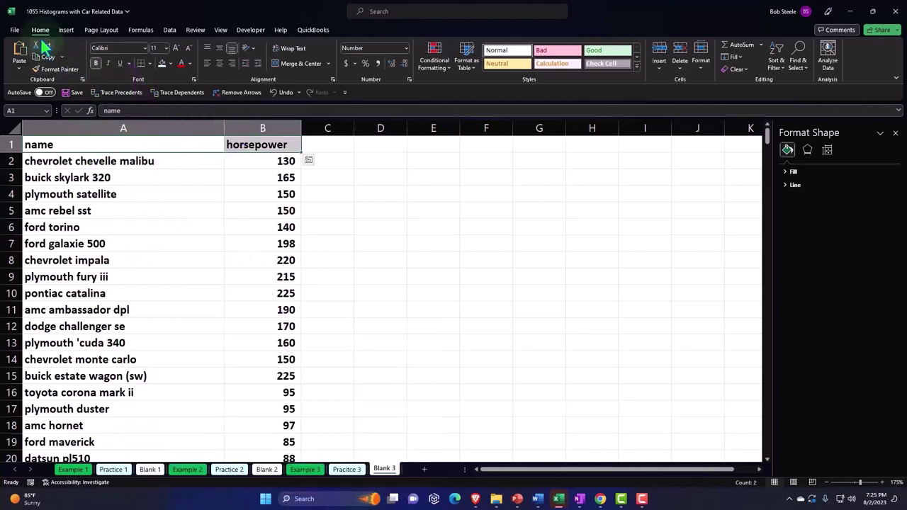
click(220, 63)
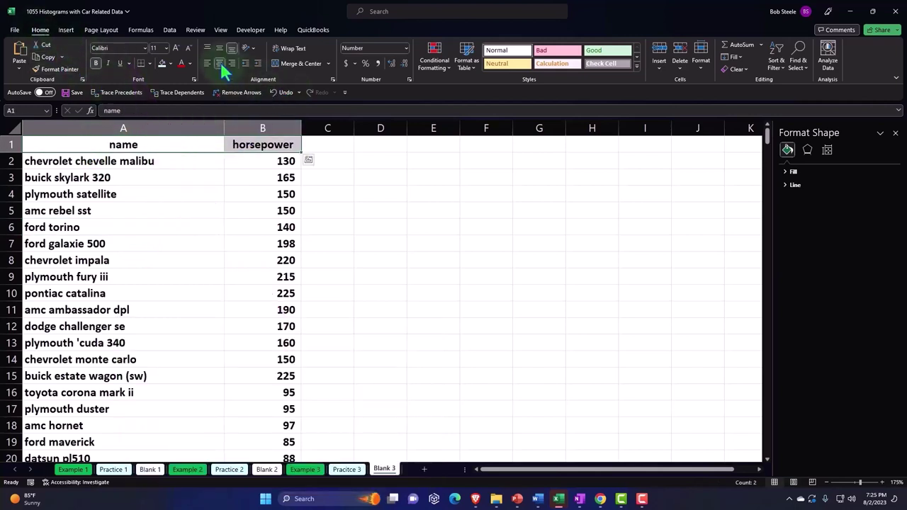
click(177, 227)
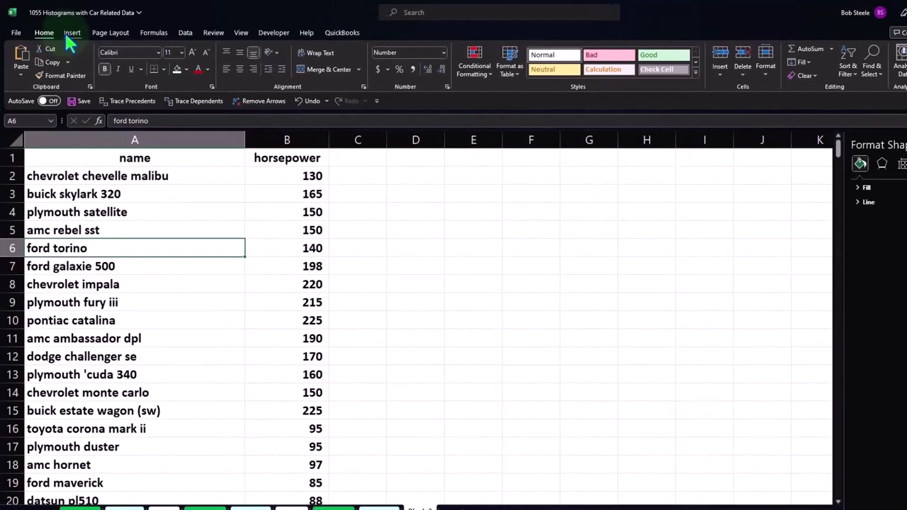
Convert A1:B399 into a table with the orange table style
click(71, 33)
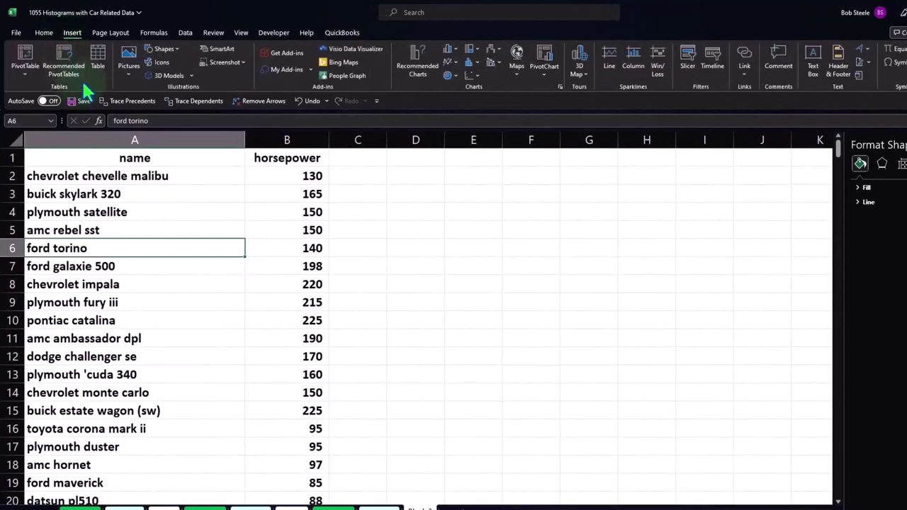
click(98, 64)
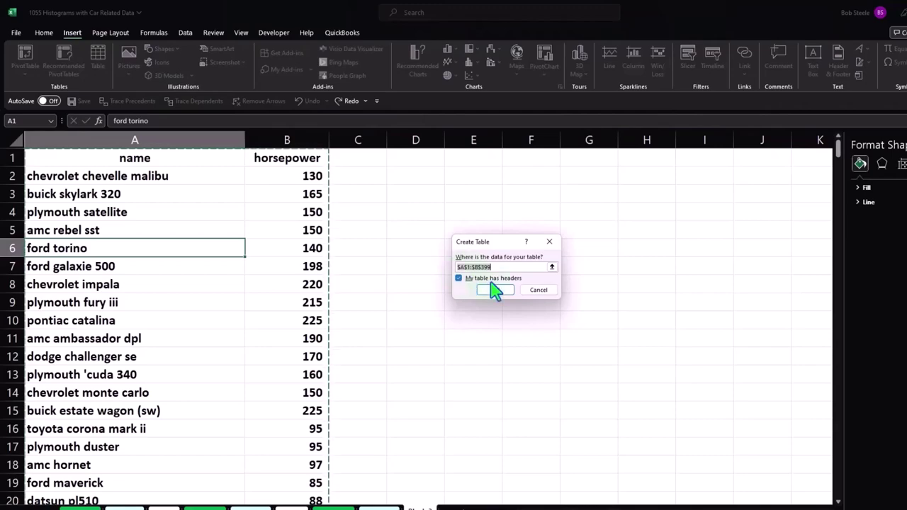
click(496, 291)
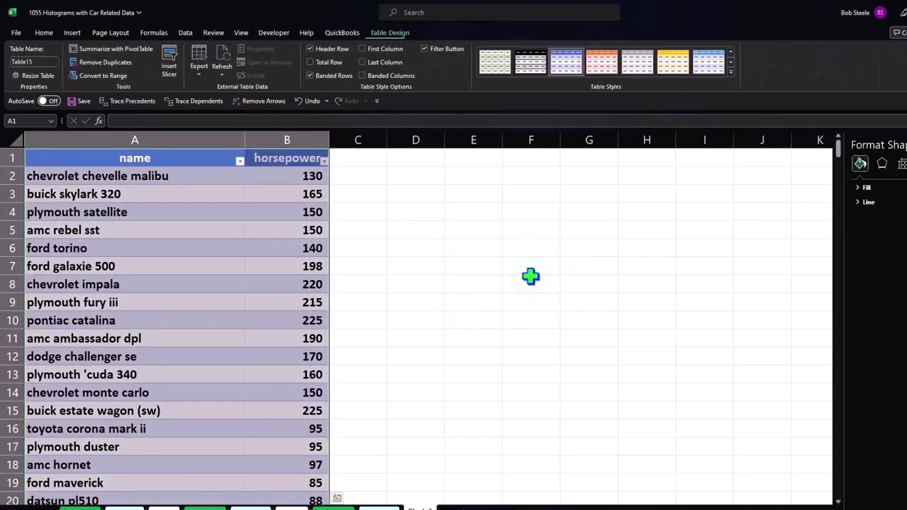
click(904, 134)
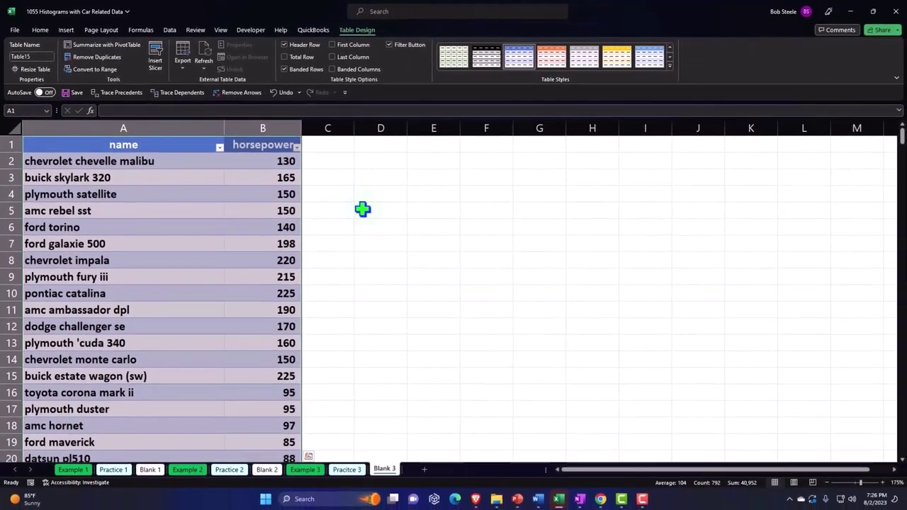
click(257, 214)
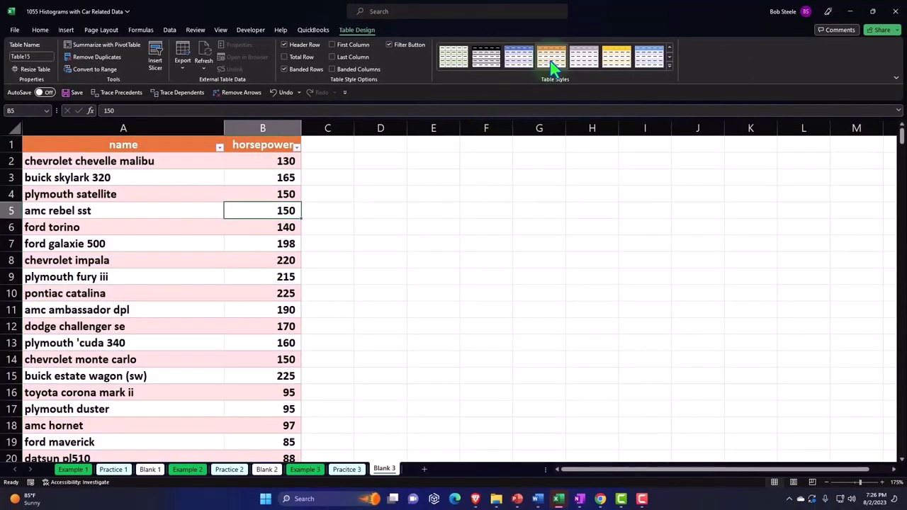
Sort the table by horsepower from largest to smallest
click(296, 147)
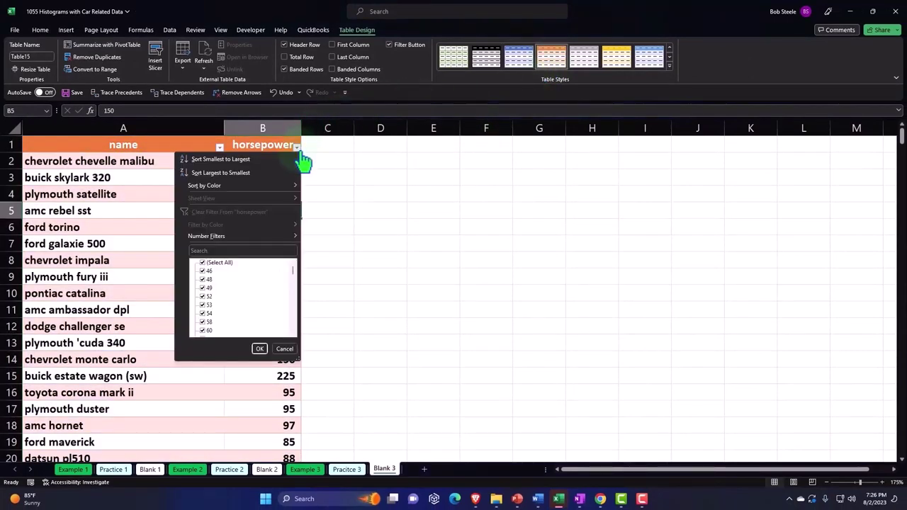
click(282, 160)
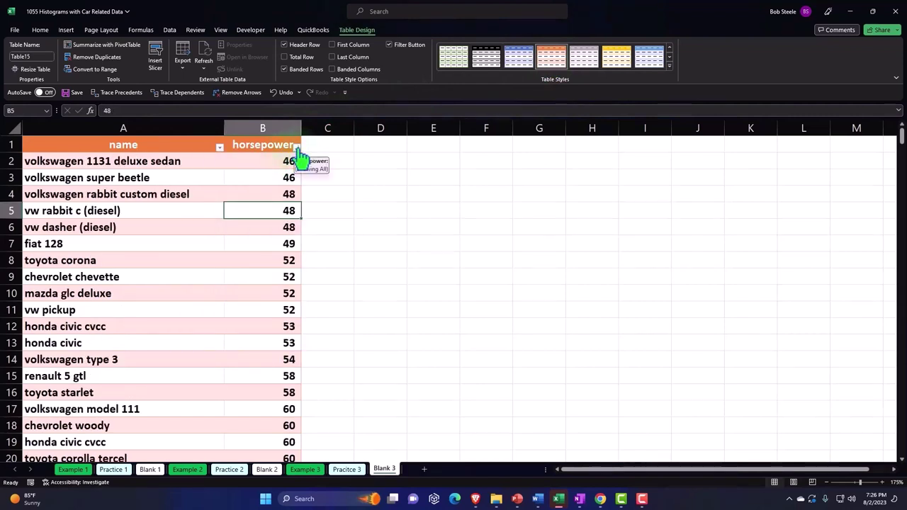
click(297, 147)
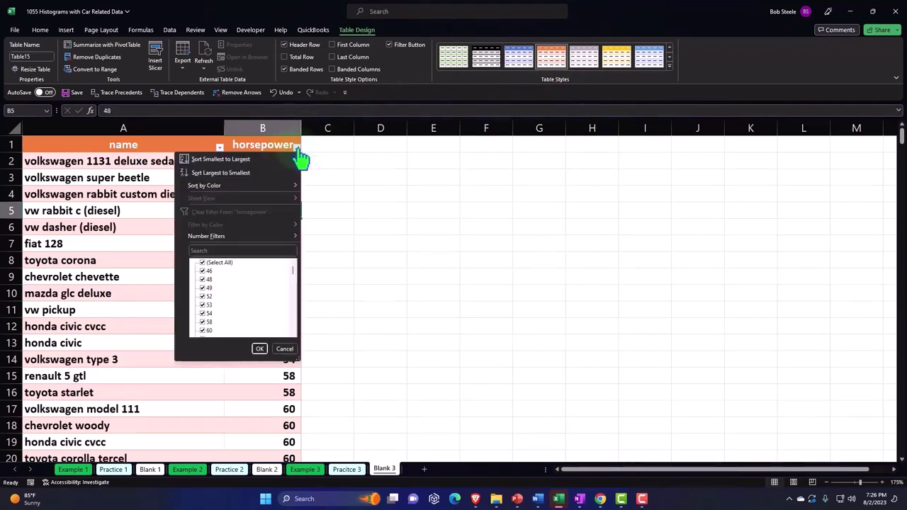
click(265, 172)
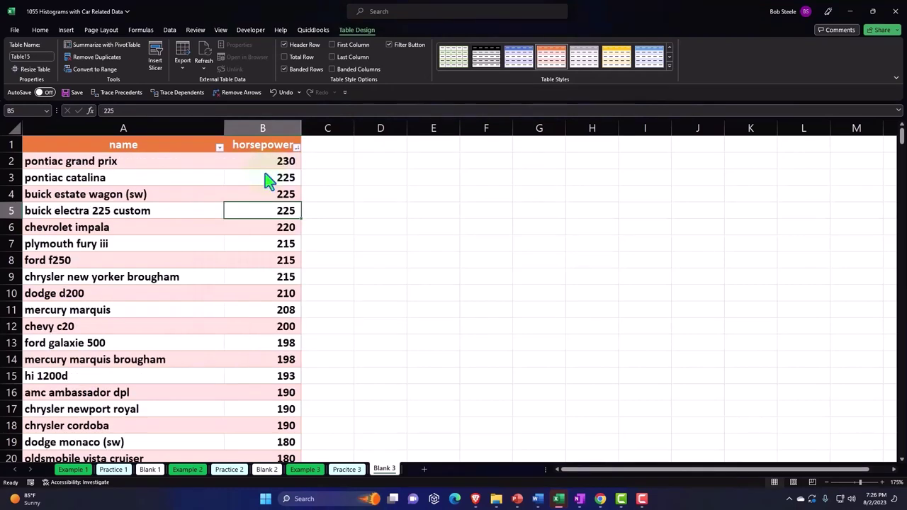
click(308, 198)
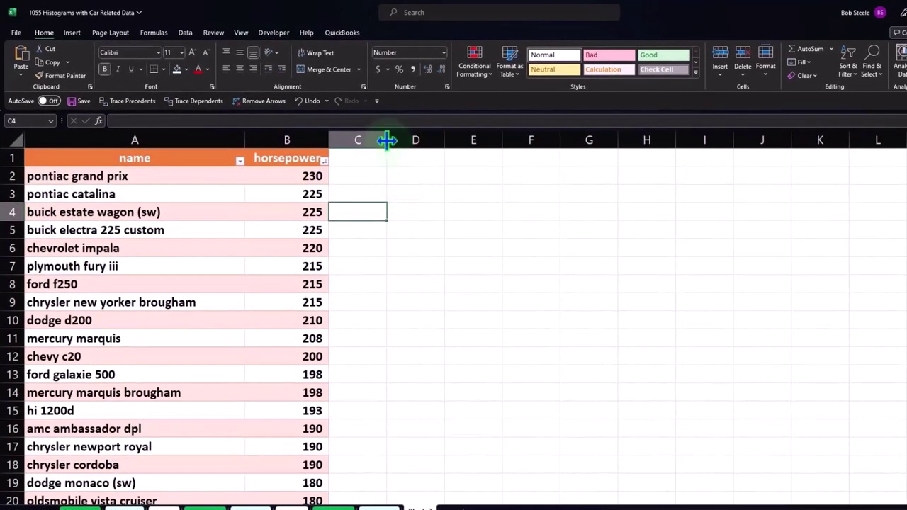
Narrow column C and add an Average label in D2 with =AVERAGE of horsepower (104)
drag(386, 140, 338, 145)
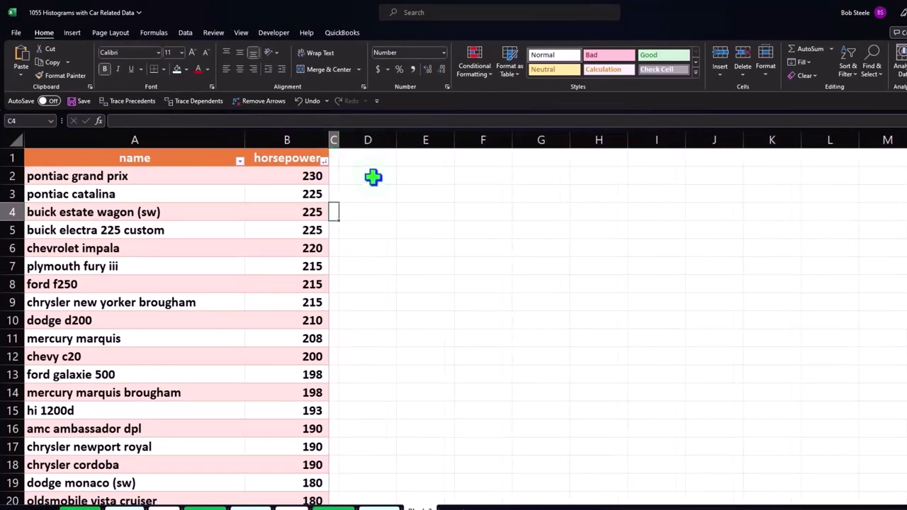
click(373, 176)
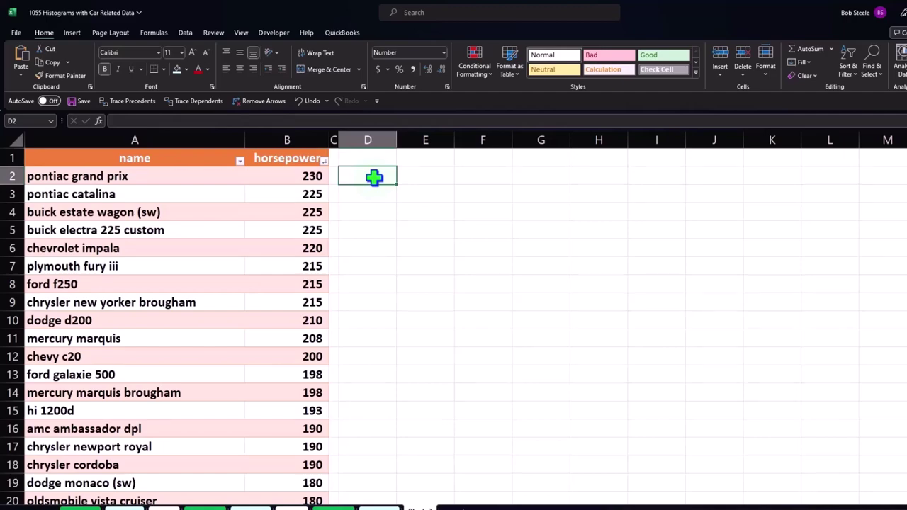
text(Av)
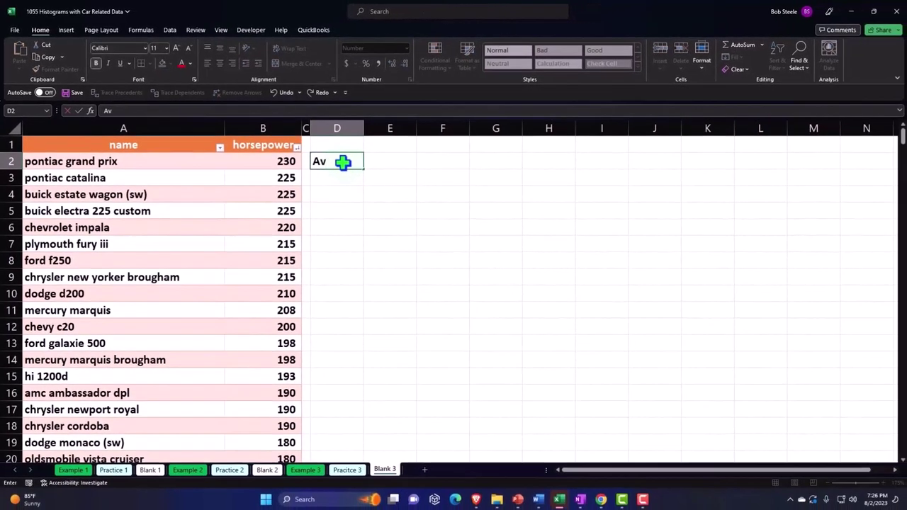
text(erage)
key(Tab)
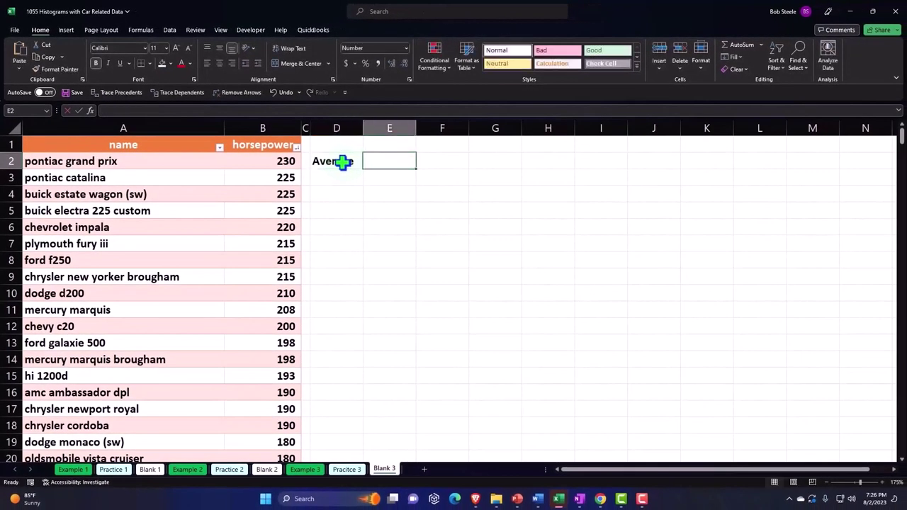
text(=average)
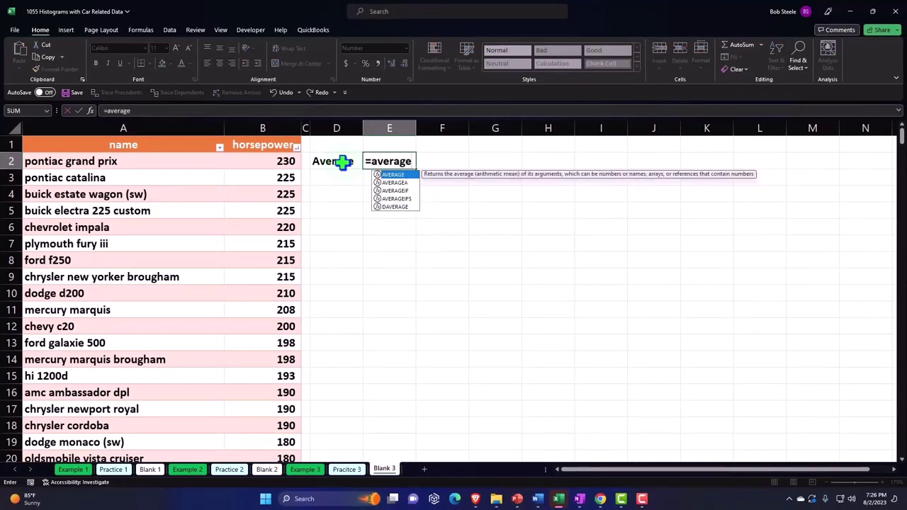
double_click(394, 175)
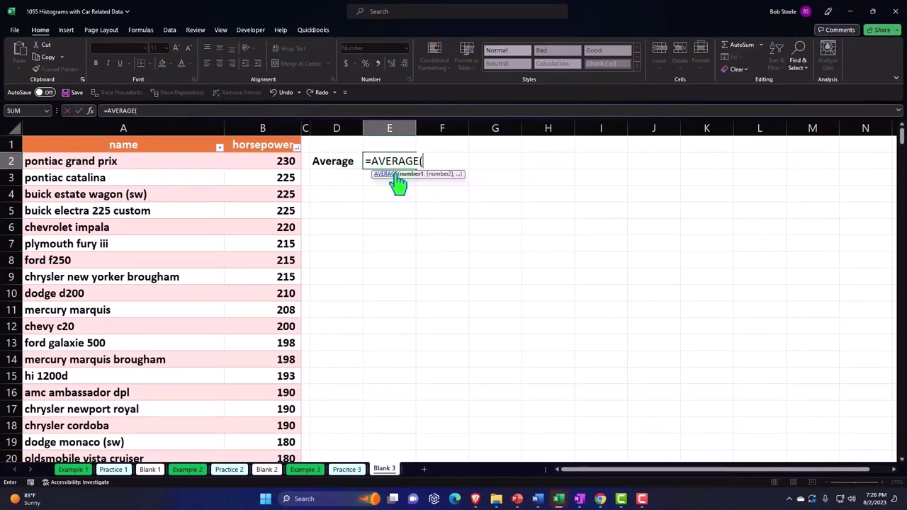
click(280, 132)
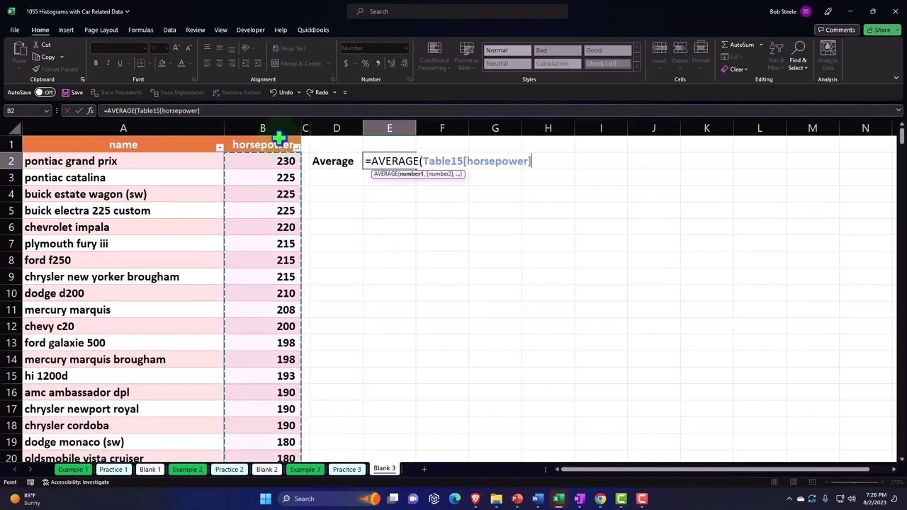
key(Return)
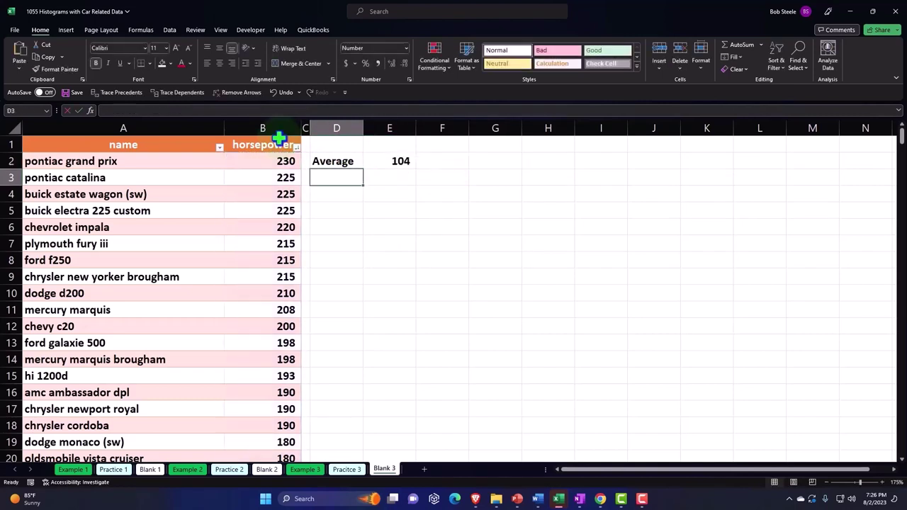
Add a Median row with =MEDIAN of the horsepower column, giving 94
text(Median)
key(Tab)
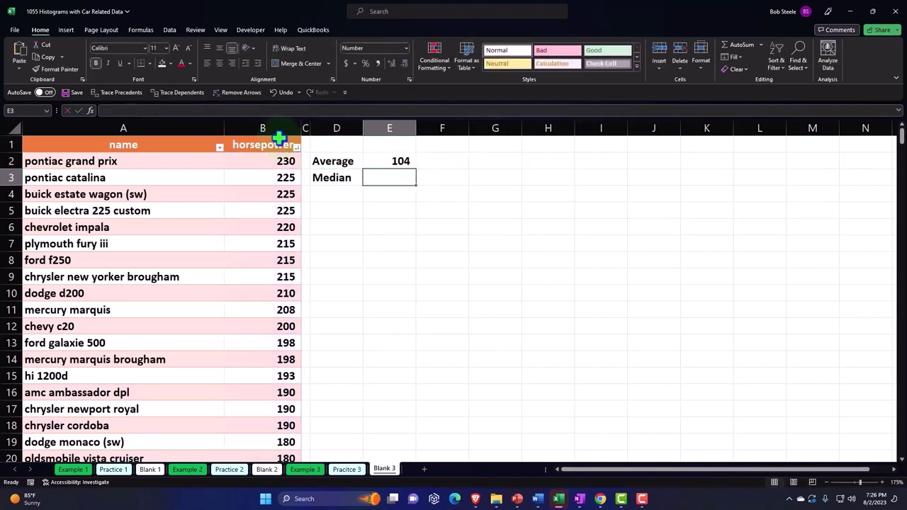
text(=me)
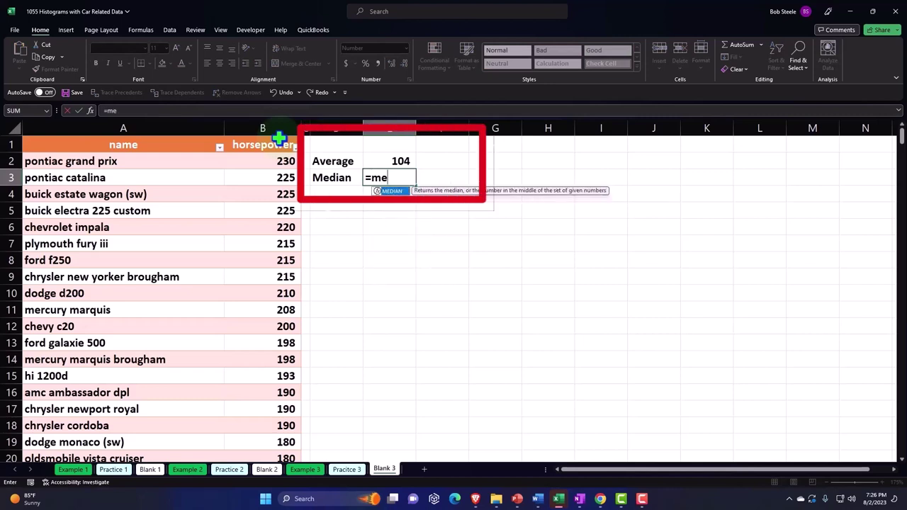
key(Tab)
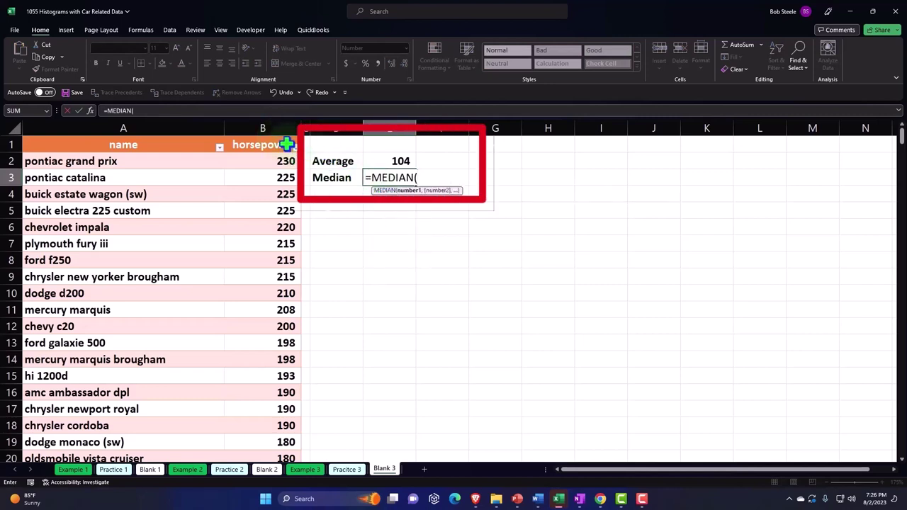
click(274, 132)
key(Return)
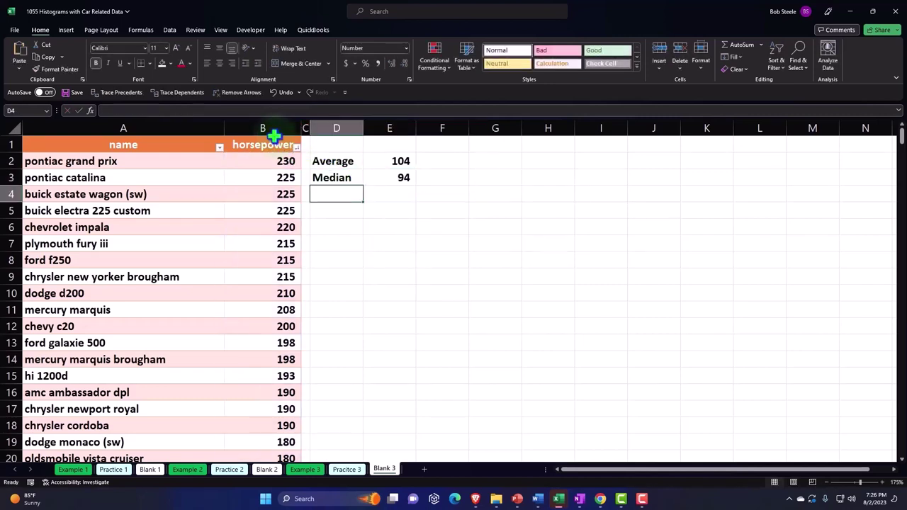
Add Max and Min rows using MAX and MIN of horsepower, giving 230 and 46
text(Max)
key(Tab)
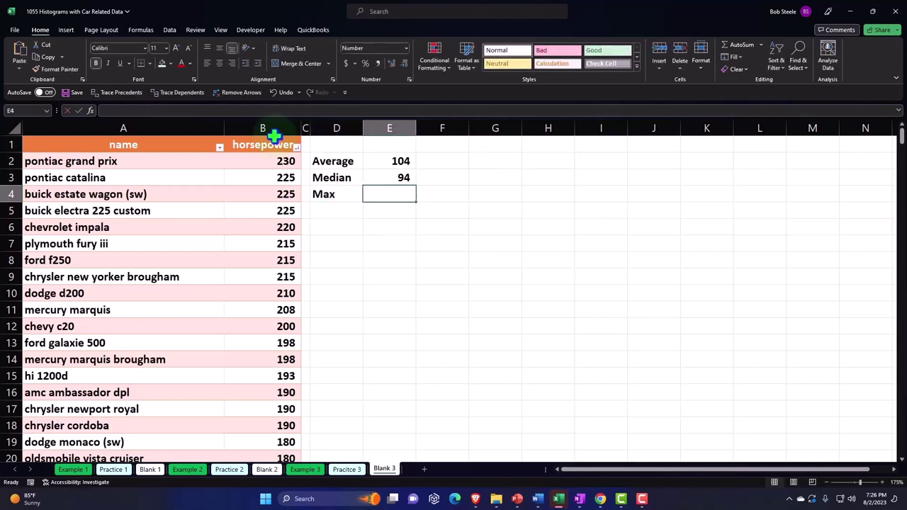
text(=max)
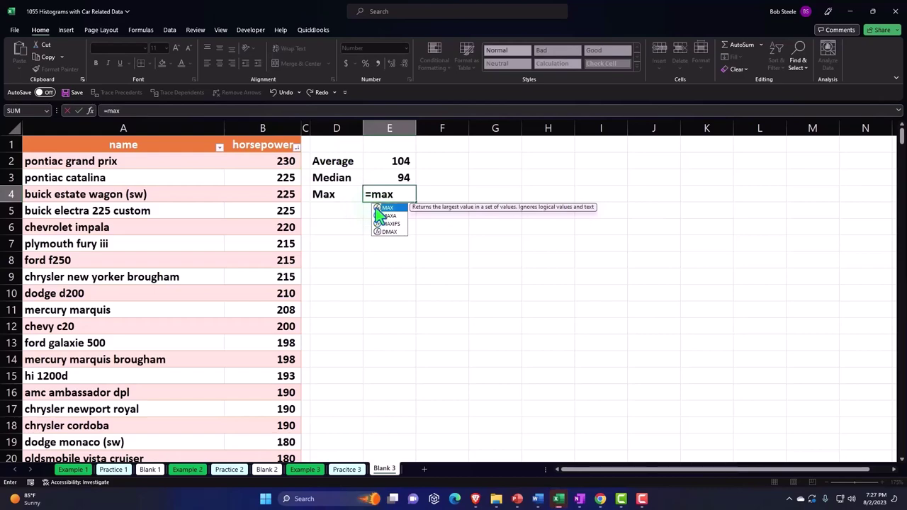
double_click(387, 207)
click(276, 139)
key(Return)
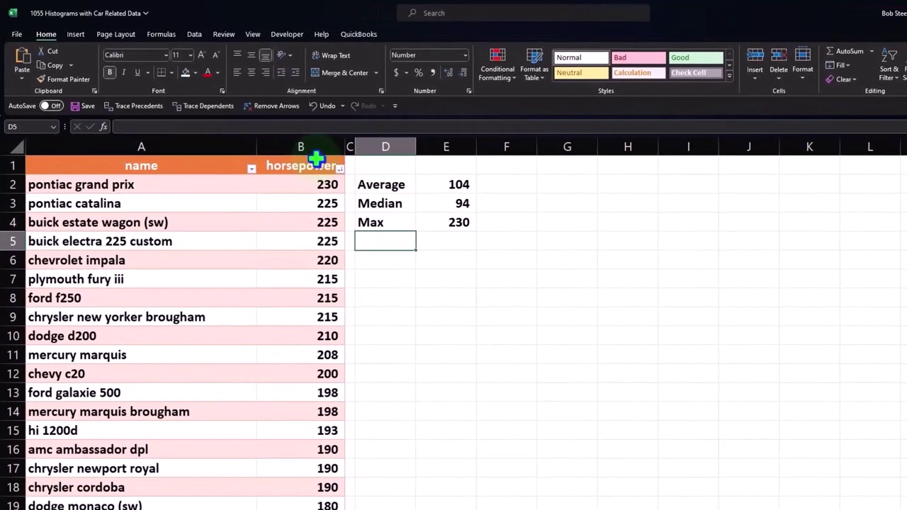
text(Min)
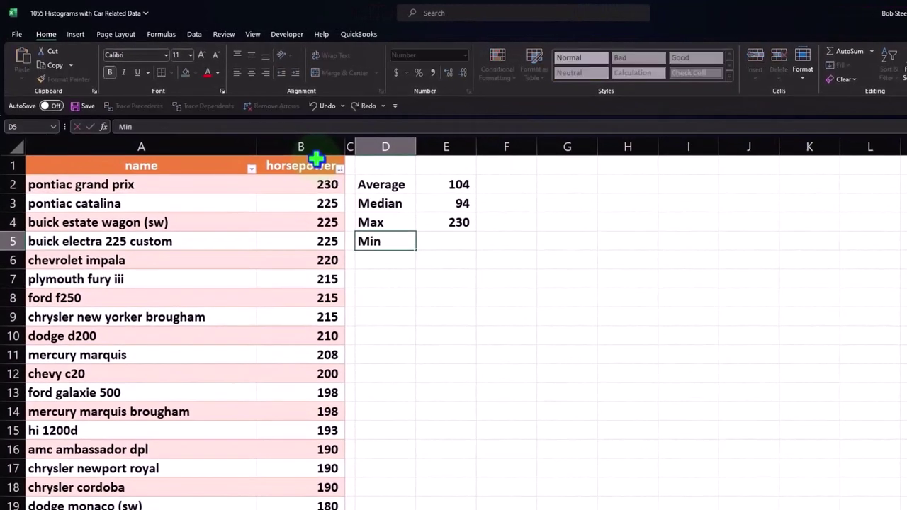
key(Tab)
text(=)
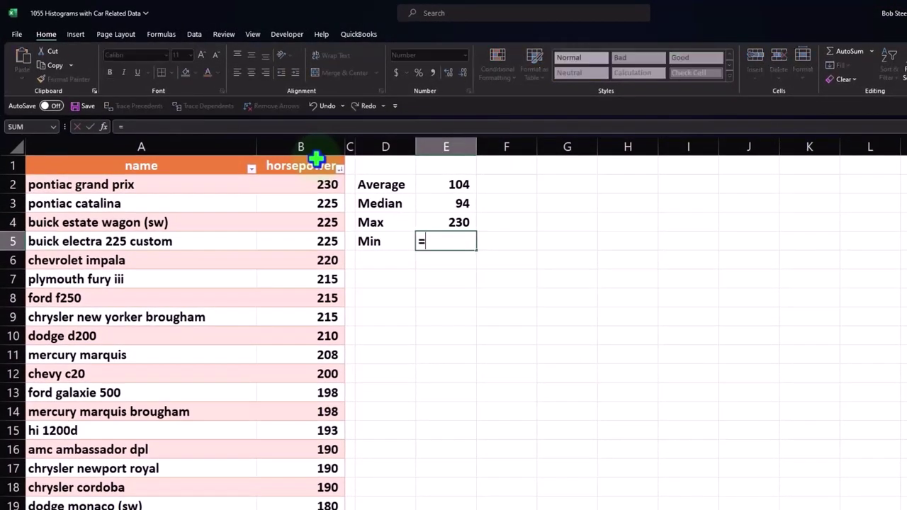
text(min)
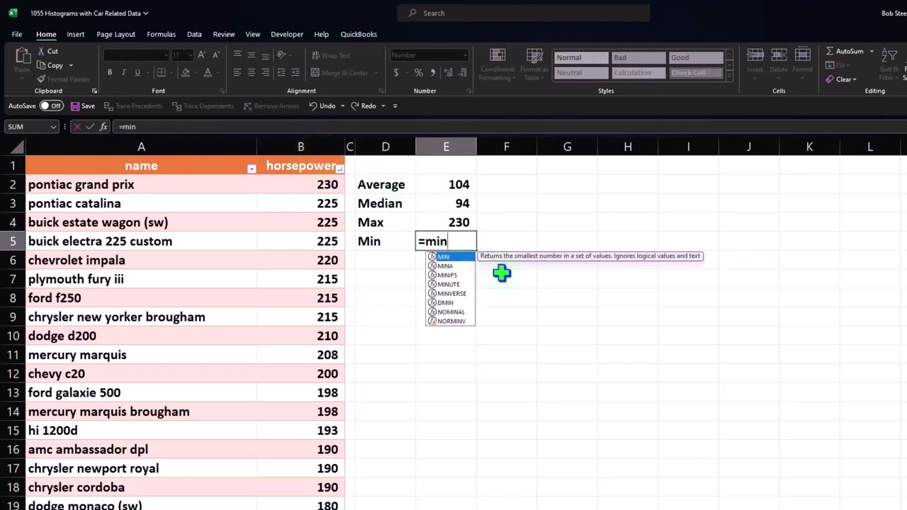
double_click(444, 256)
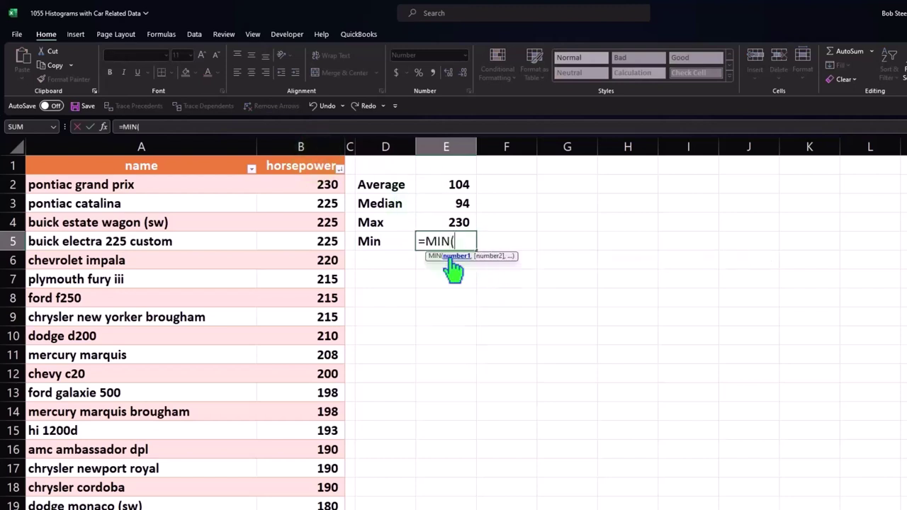
click(305, 159)
key(Return)
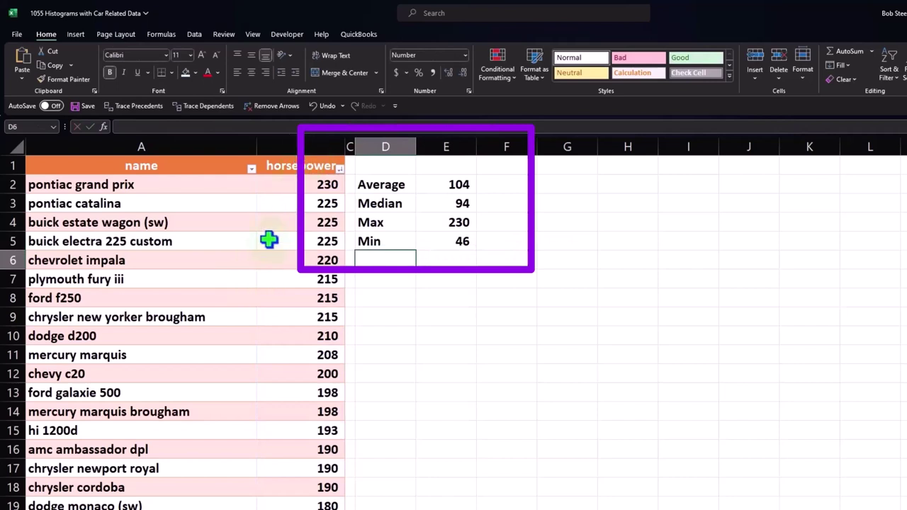
Insert a histogram chart of the horsepower column
click(295, 148)
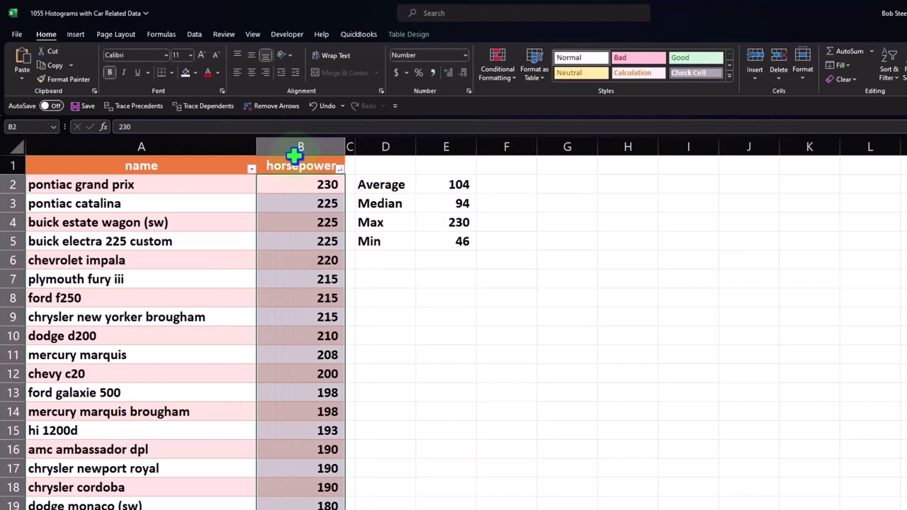
click(74, 36)
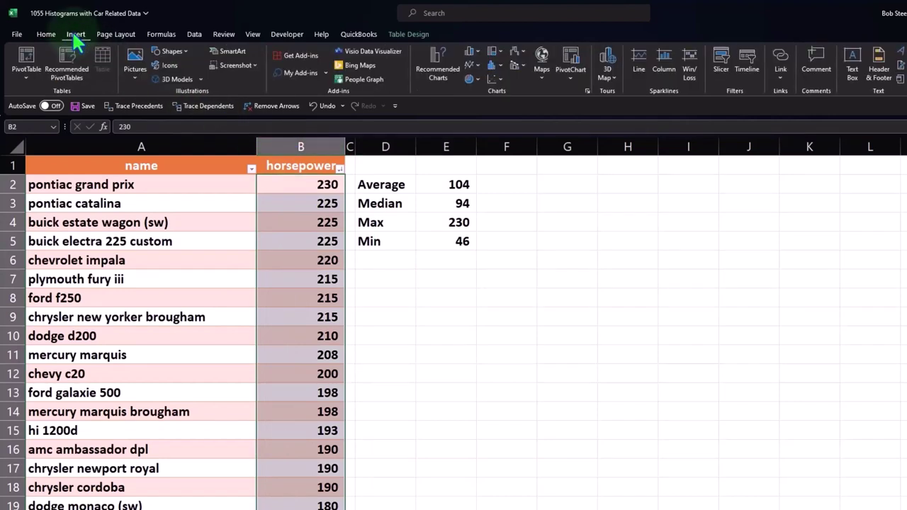
click(492, 66)
click(507, 111)
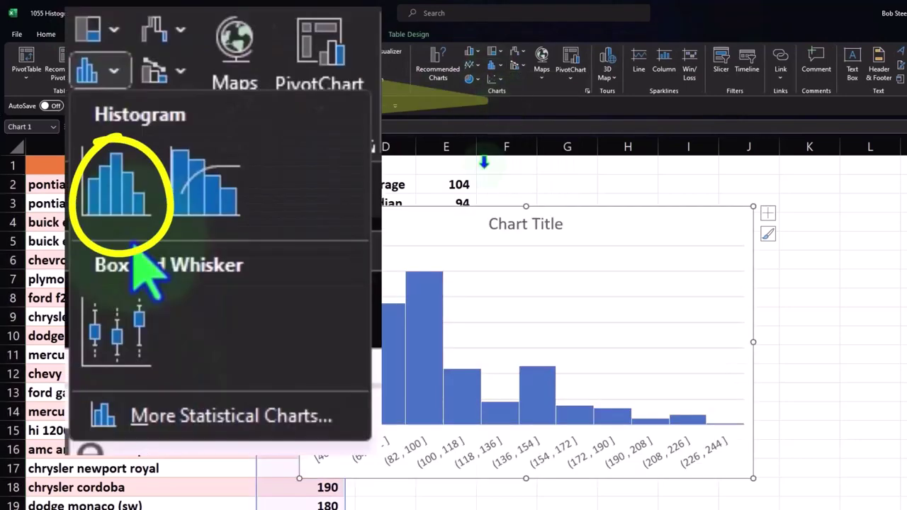
Move the histogram below the statistics, delete its title, and enlarge it
drag(432, 171, 505, 288)
scroll(516, 269, down, 1)
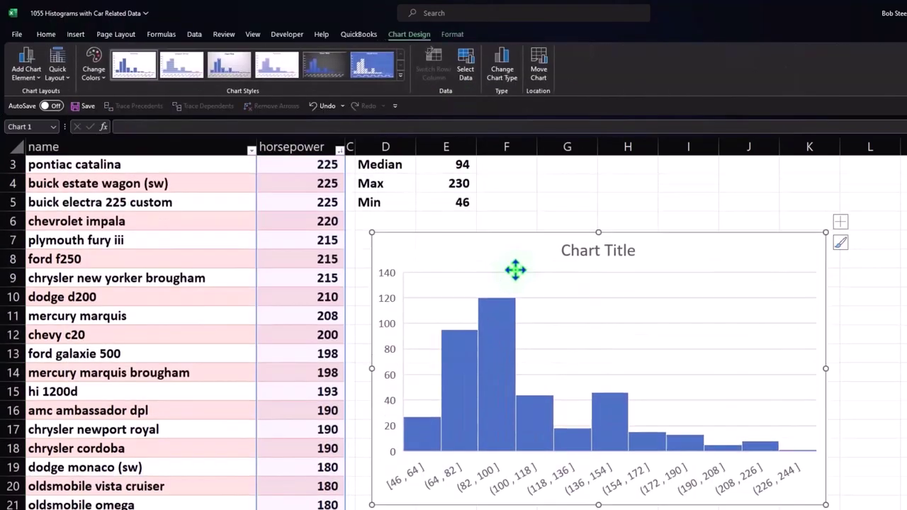
click(570, 225)
key(Delete)
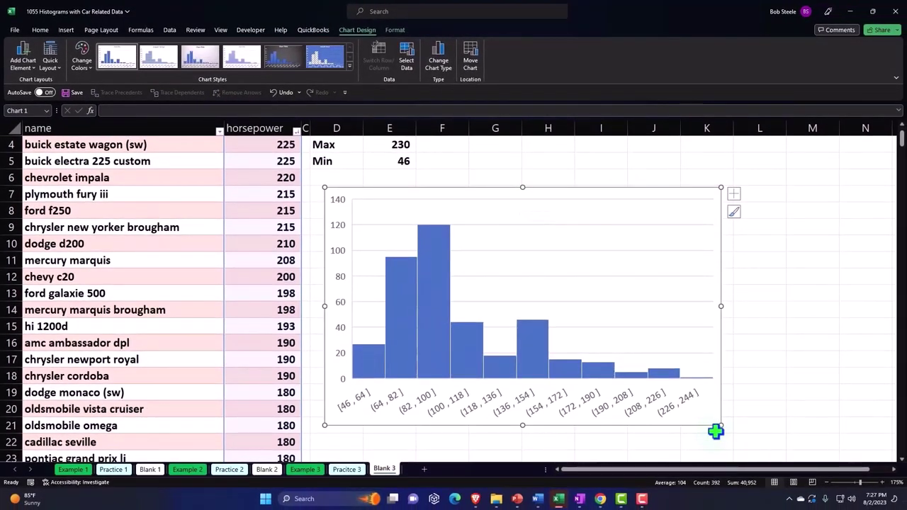
mouse_move(720, 425)
mouse_down()
mouse_move(802, 436)
mouse_move(830, 452)
mouse_up()
double_click(660, 442)
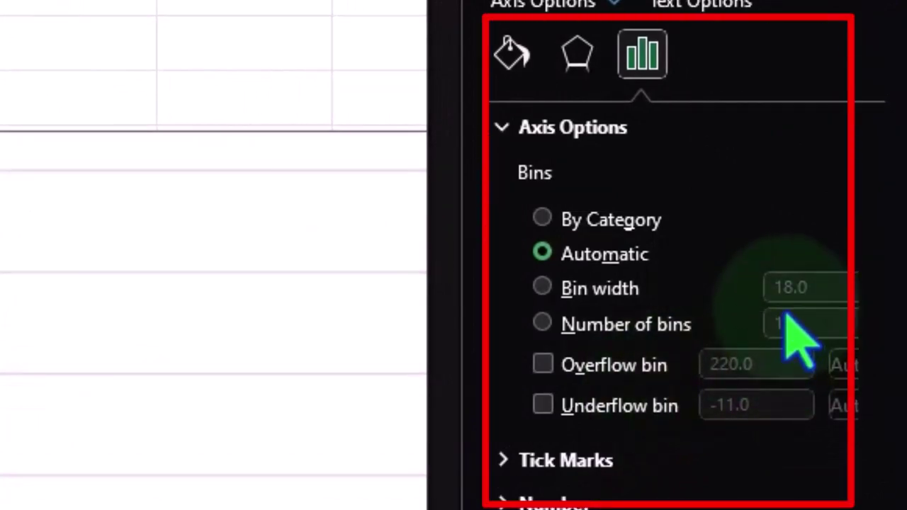
click(544, 323)
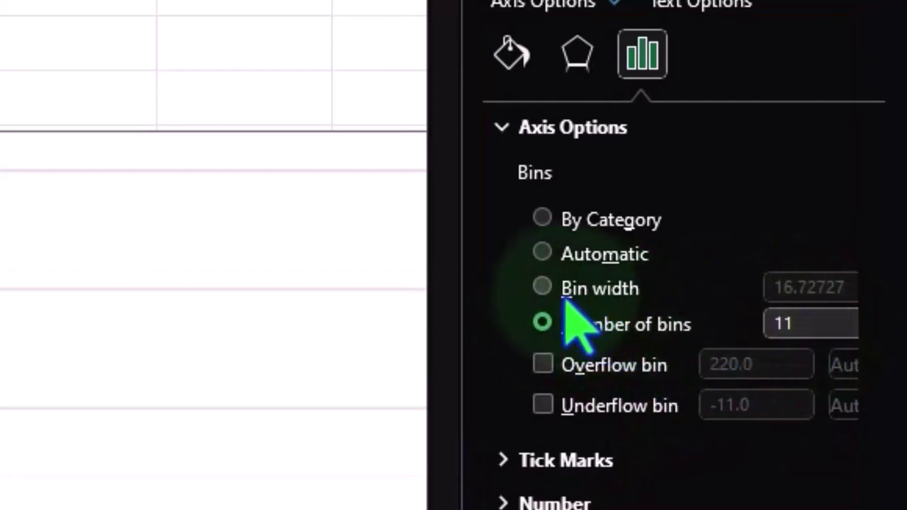
click(542, 287)
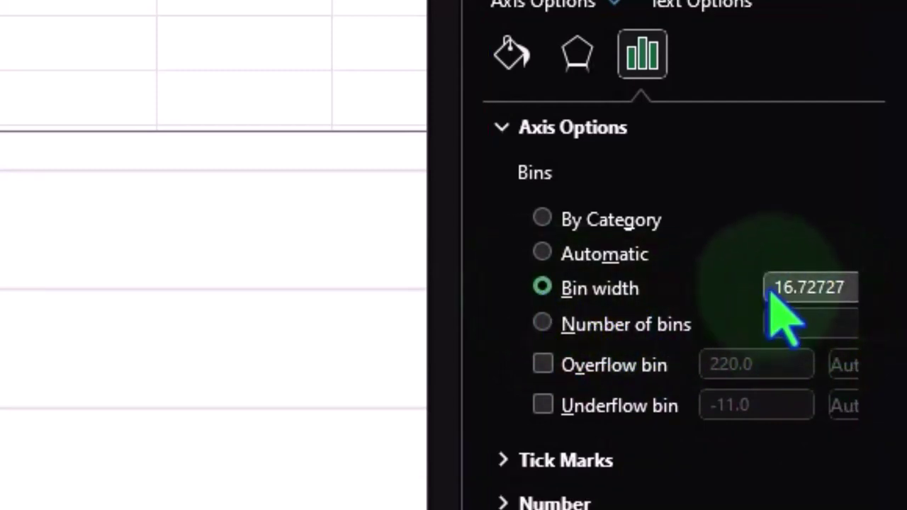
double_click(772, 293)
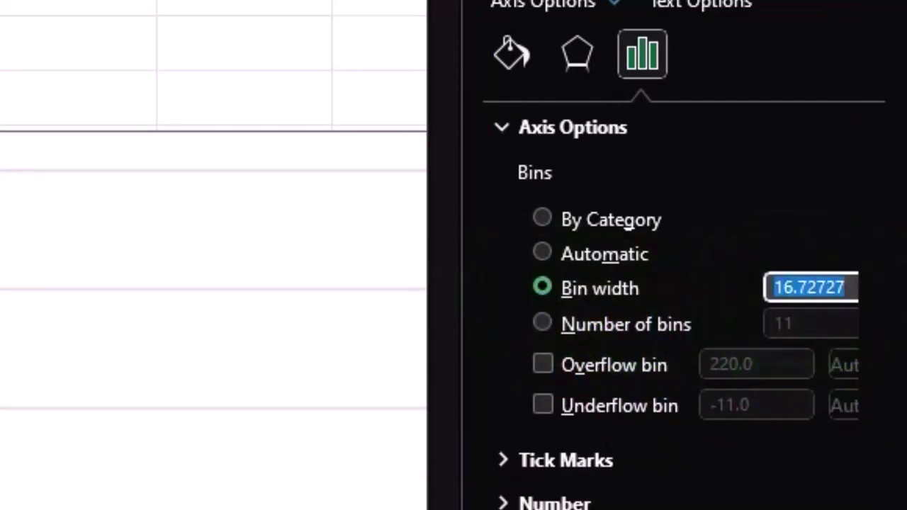
text(5)
key(Tab)
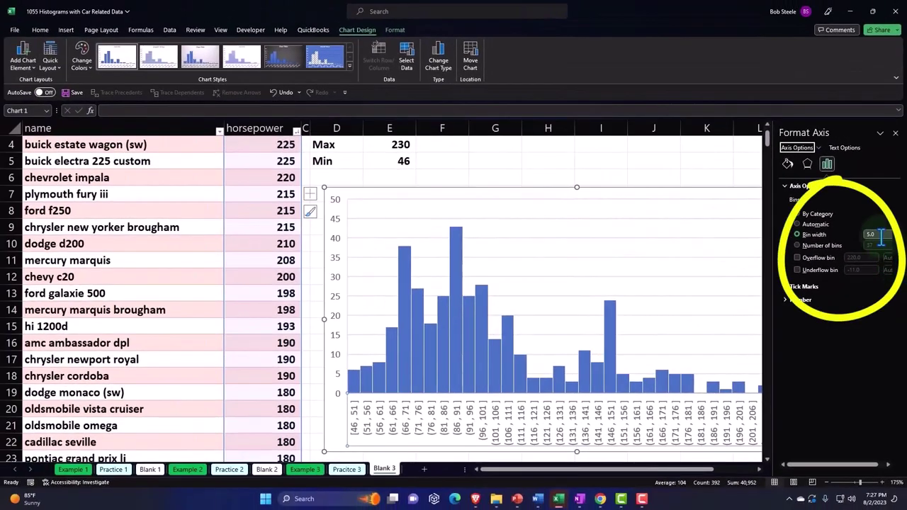
double_click(878, 235)
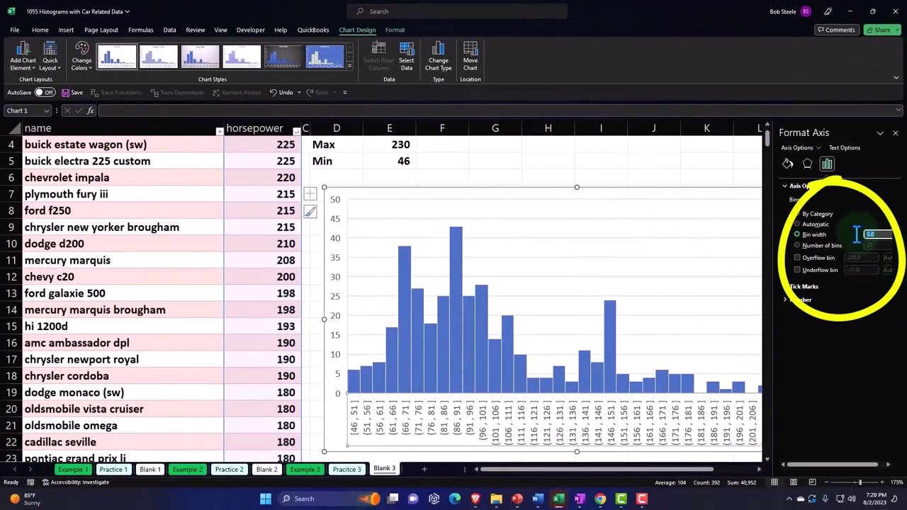
text(10)
key(Return)
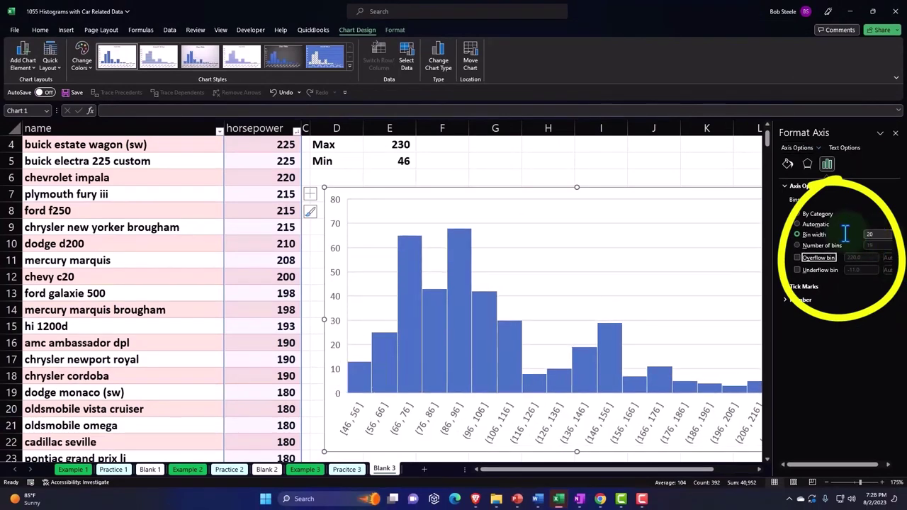
key(Return)
double_click(879, 235)
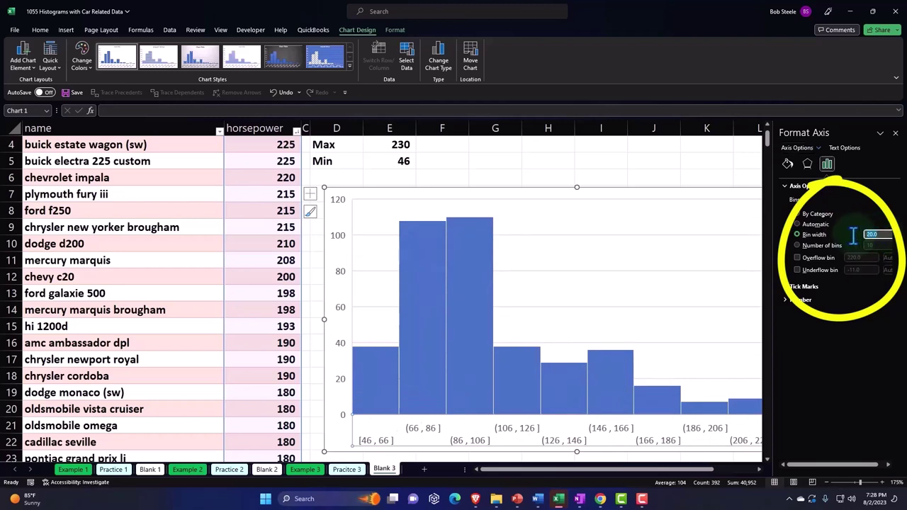
text(0)
key(Return)
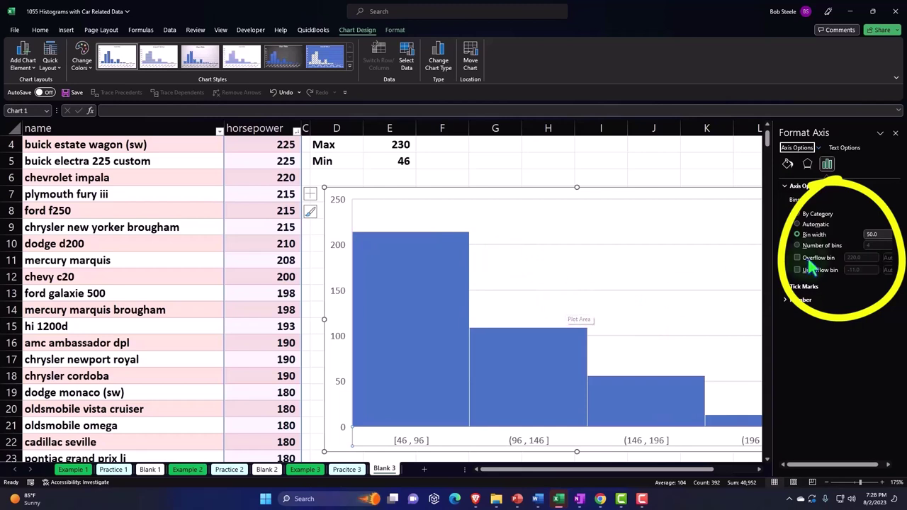
click(877, 234)
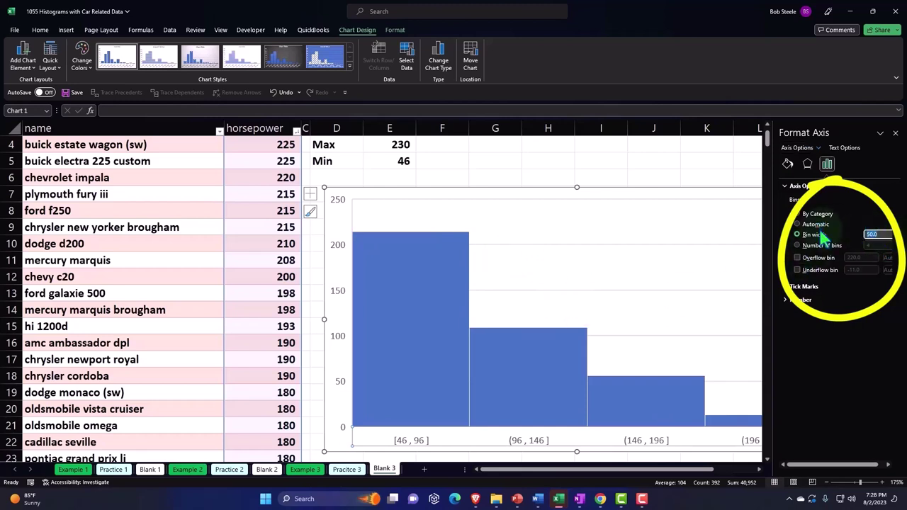
click(797, 225)
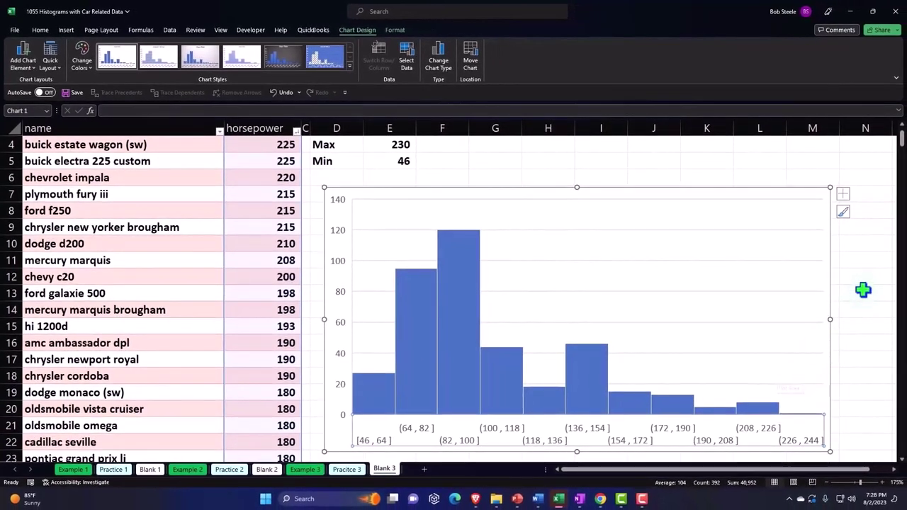
click(863, 284)
scroll(864, 283, down, 1)
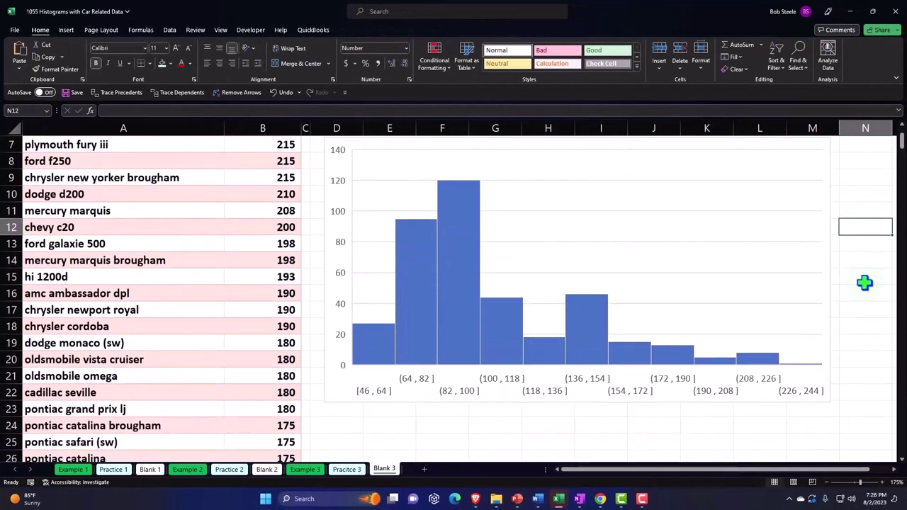
scroll(864, 282, up, 2)
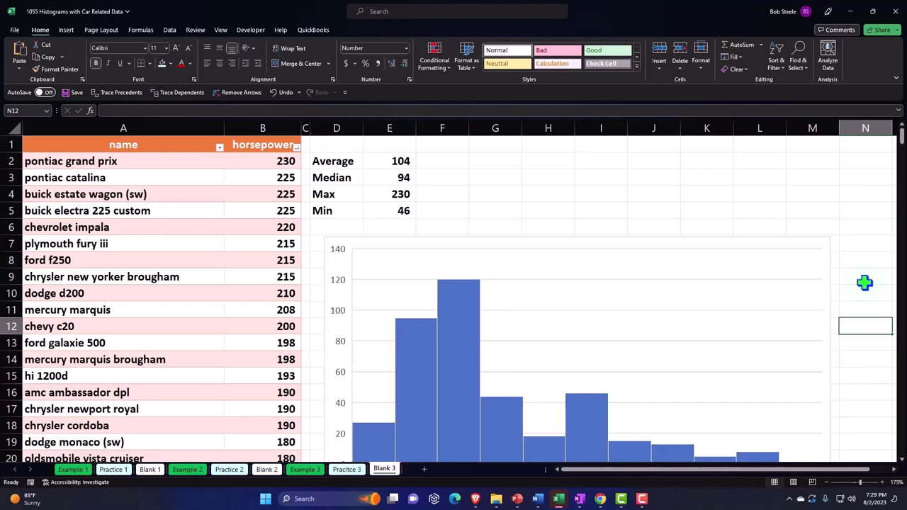
click(664, 209)
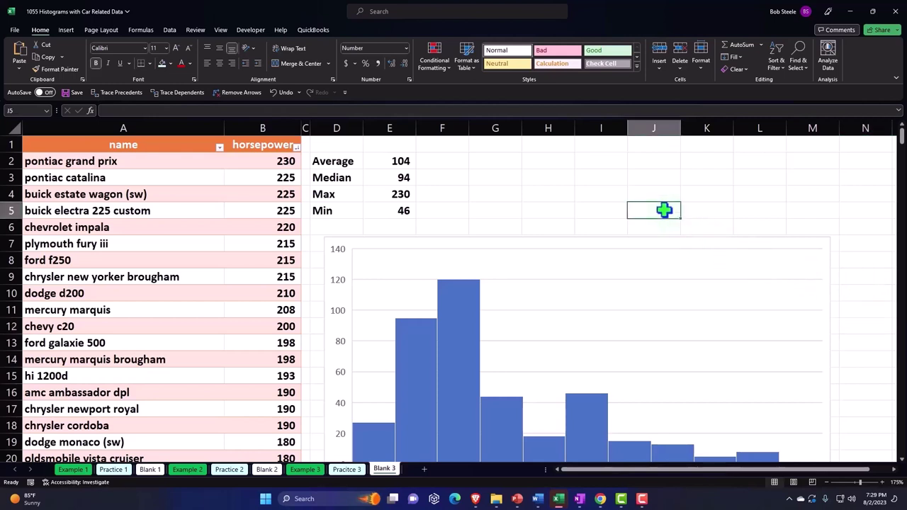